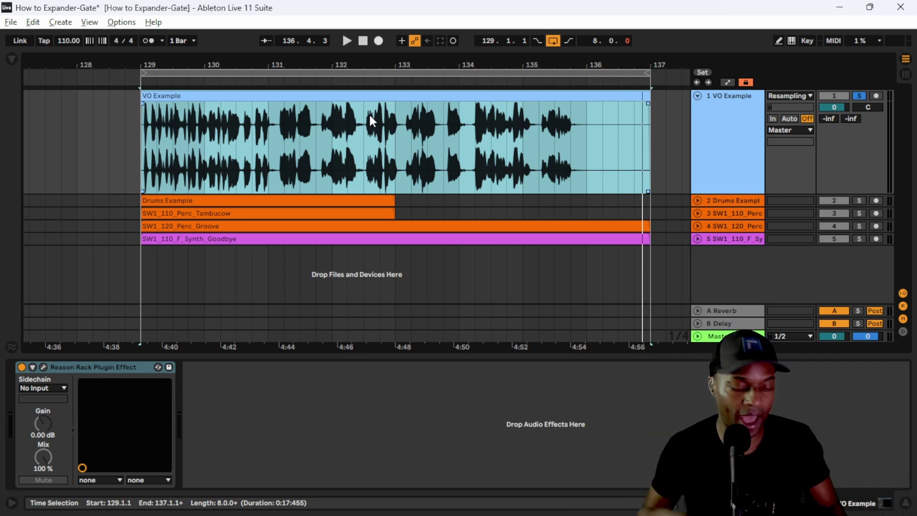
Open the Reason Rack Plugin on the VO Example track and raise the gate threshold to its maximum
{"action": "left_click", "coordinate": [36, 370]}
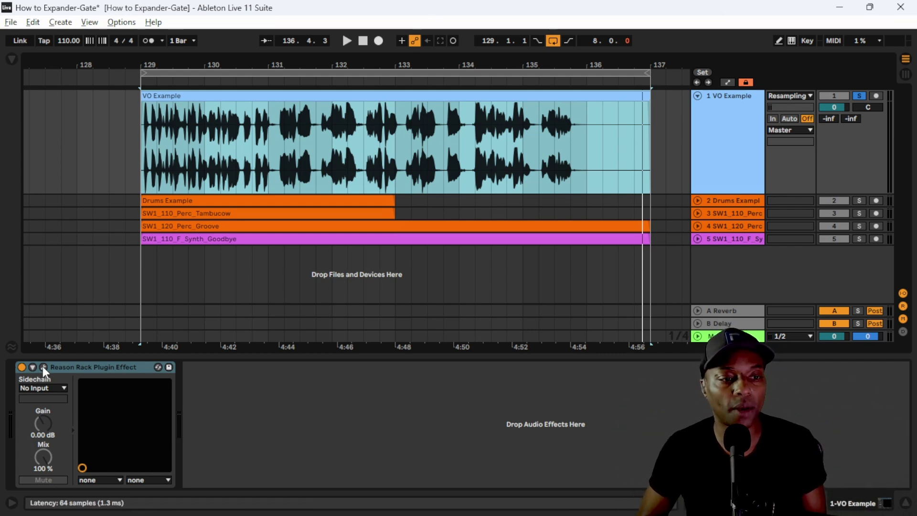
{"action": "left_click", "coordinate": [44, 367]}
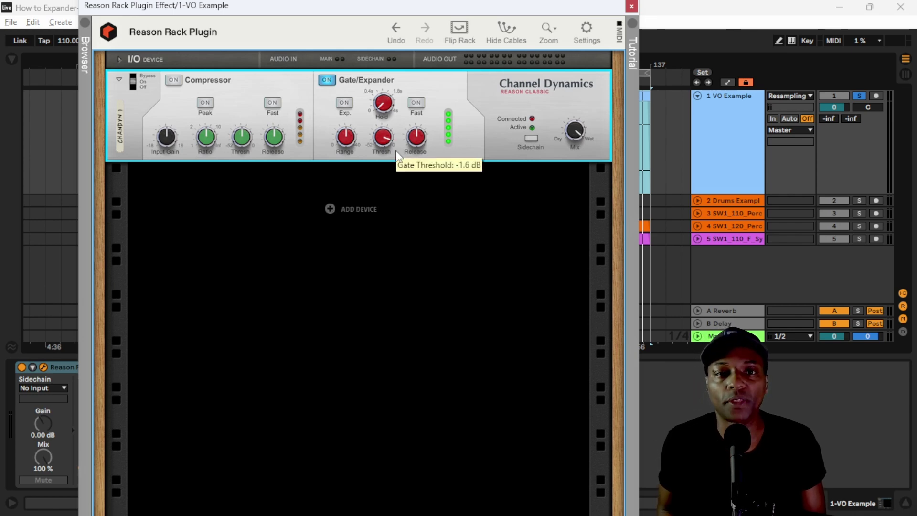
{"action": "mouse_move", "coordinate": [382, 139]}
{"action": "left_mouse_down"}
{"action": "mouse_move", "coordinate": [402, 192]}
{"action": "mouse_move", "coordinate": [383, 123]}
{"action": "mouse_move", "coordinate": [383, 137]}
{"action": "mouse_move", "coordinate": [398, 139]}
{"action": "left_mouse_up"}
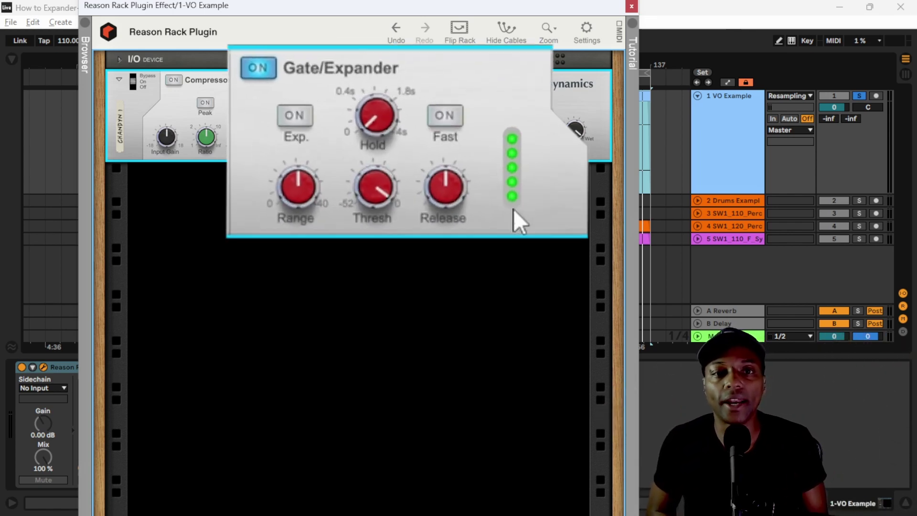
Sweep the gate range between -40 dB and 0 to compare the gain reduction, and leave it at -40 dB
{"action": "left_click_drag", "start_coordinate": [296, 204], "coordinate": [310, 86]}
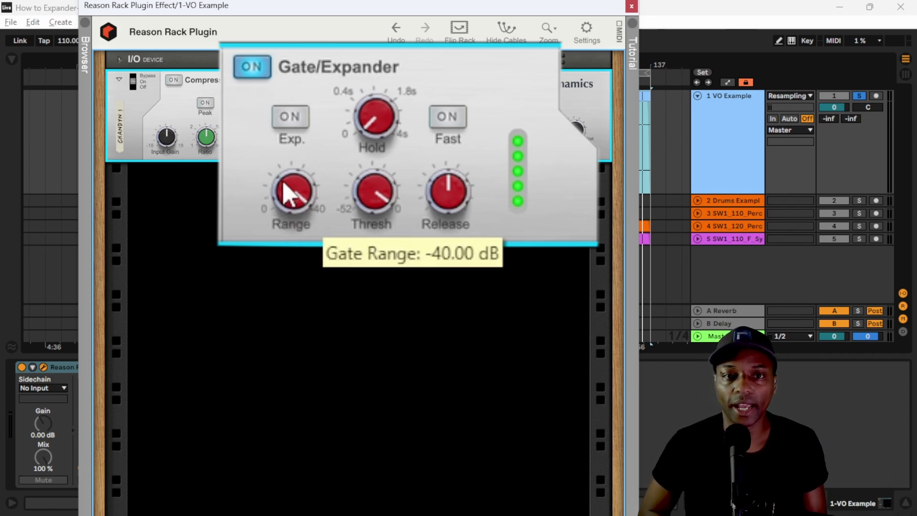
{"action": "mouse_move", "coordinate": [286, 191]}
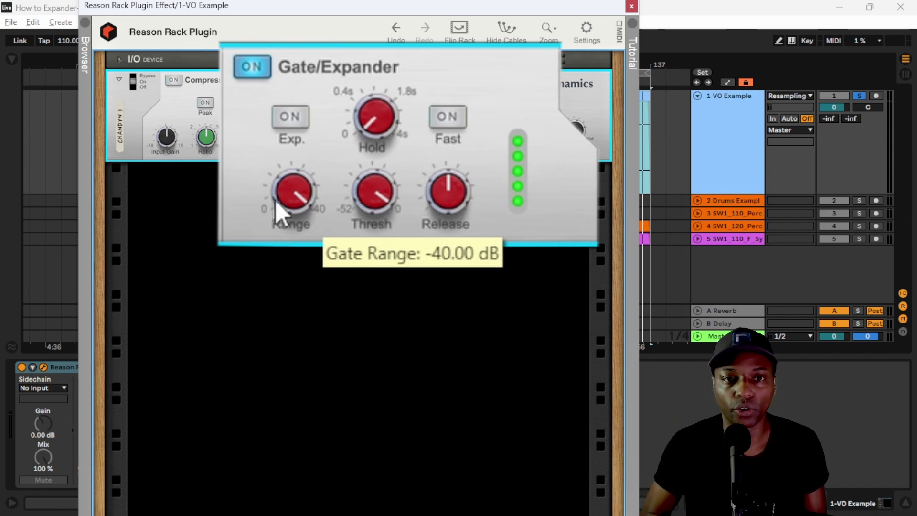
{"action": "left_click_drag", "start_coordinate": [293, 190], "coordinate": [366, 333]}
{"action": "mouse_move", "coordinate": [371, 217]}
{"action": "mouse_move", "coordinate": [316, 218]}
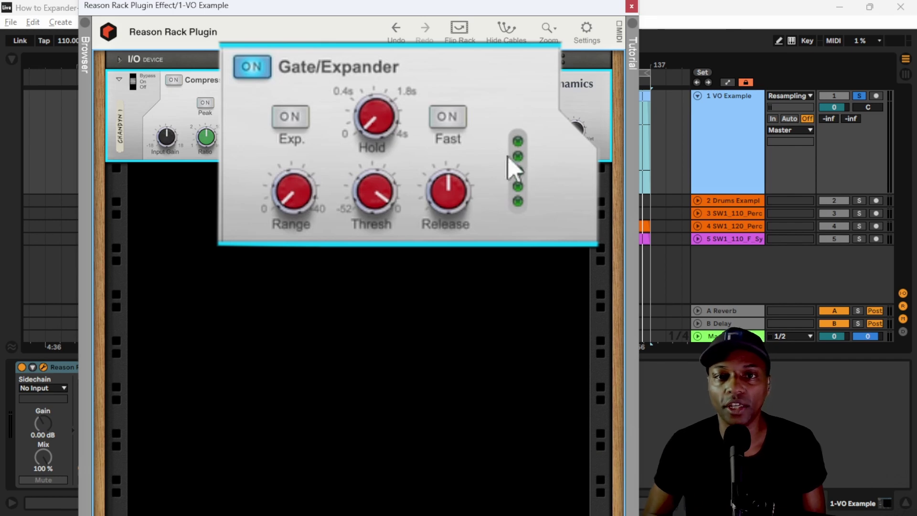
{"action": "left_click_drag", "start_coordinate": [282, 221], "coordinate": [294, 134]}
{"action": "left_click_drag", "start_coordinate": [303, 204], "coordinate": [304, 215]}
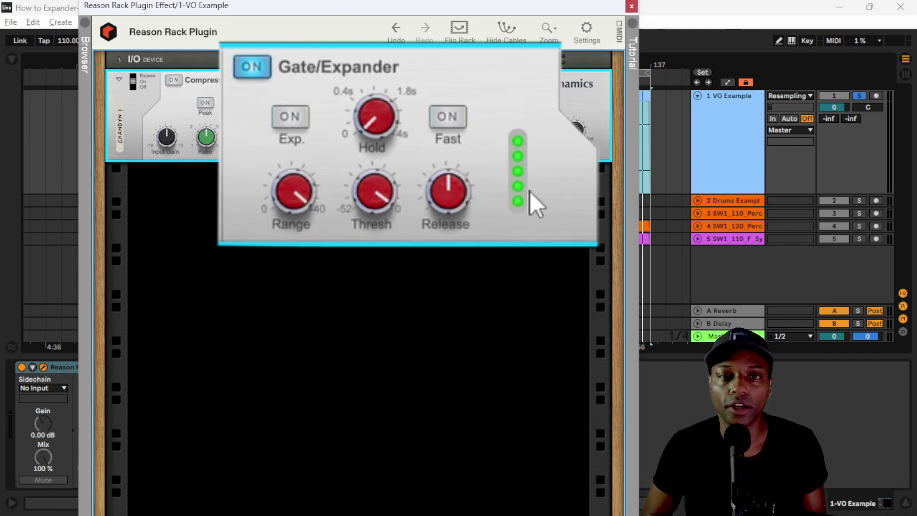
Try gate release times of 199 ms and 300 ms, and test raising the gate hold from 0.0 ms
{"action": "left_click_drag", "start_coordinate": [465, 192], "coordinate": [456, 206]}
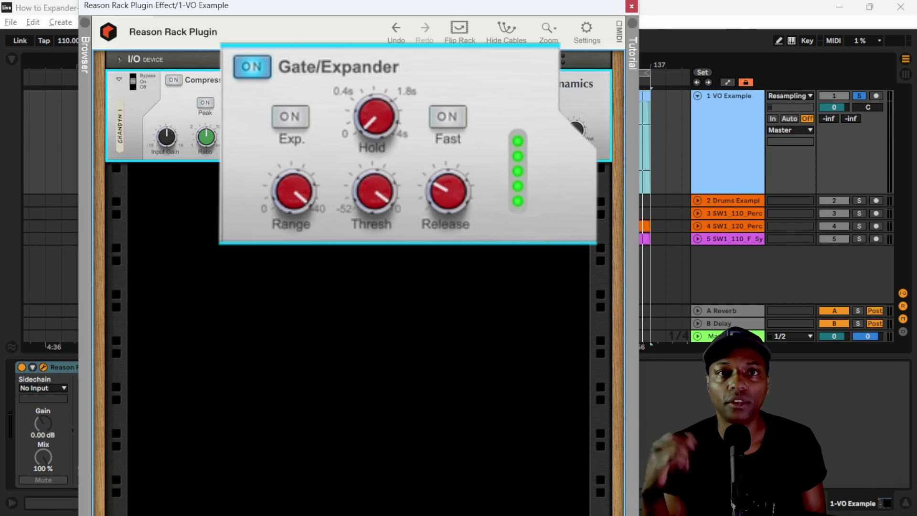
{"action": "left_click_drag", "start_coordinate": [449, 206], "coordinate": [459, 235]}
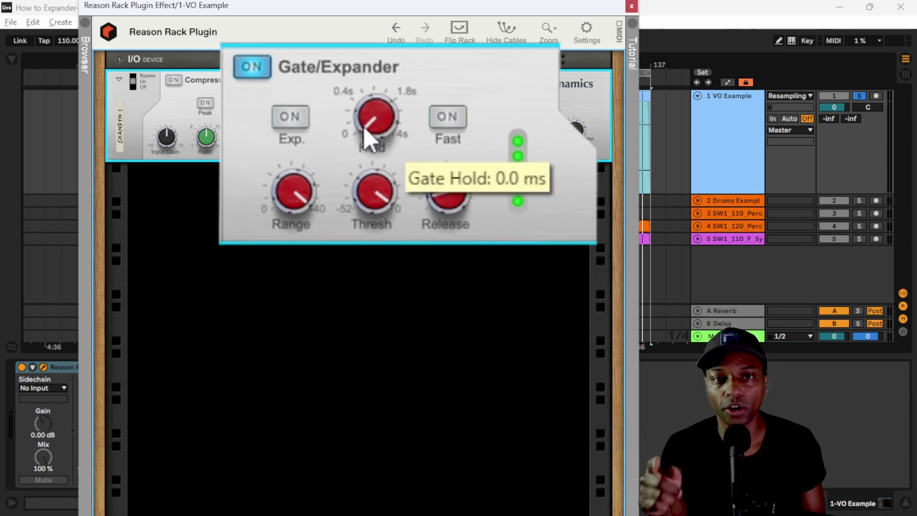
{"action": "left_click_drag", "start_coordinate": [374, 117], "coordinate": [375, 112]}
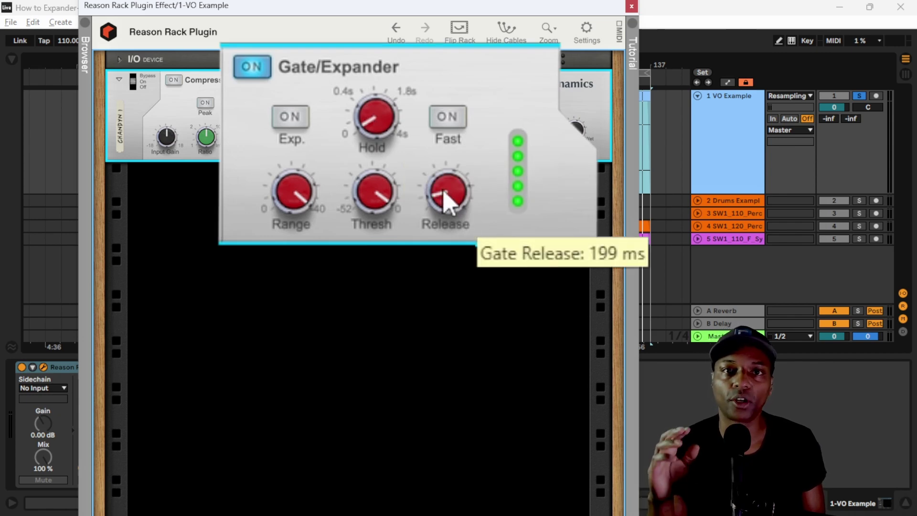
{"action": "left_click_drag", "start_coordinate": [389, 155], "coordinate": [389, 158]}
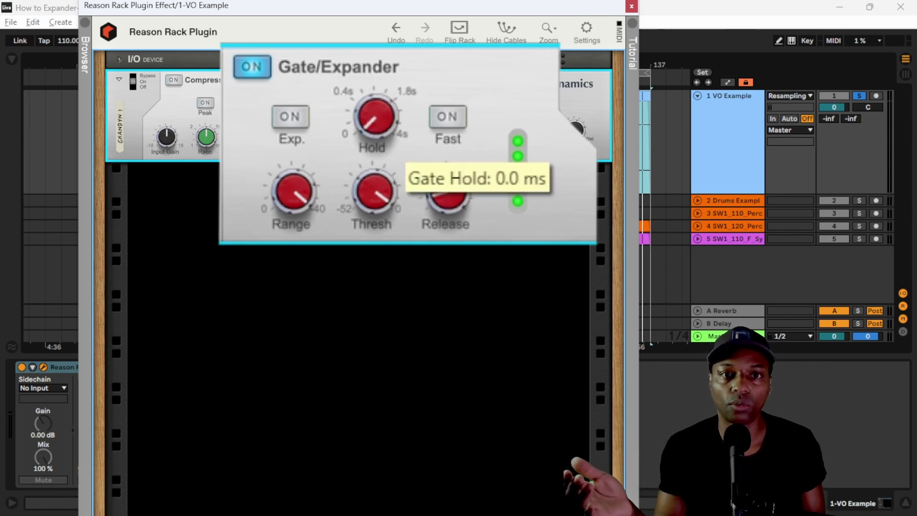
{"action": "left_click_drag", "start_coordinate": [446, 201], "coordinate": [436, 185]}
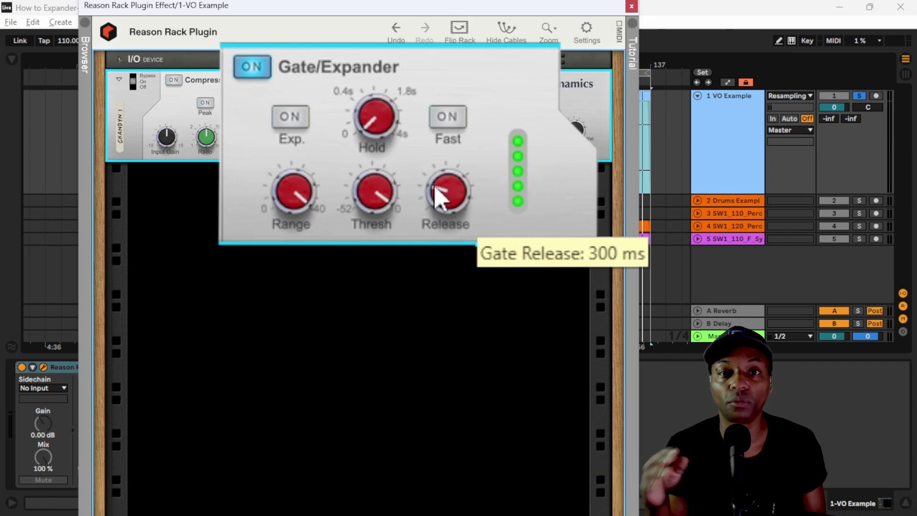
{"action": "left_click_drag", "start_coordinate": [374, 116], "coordinate": [368, 44]}
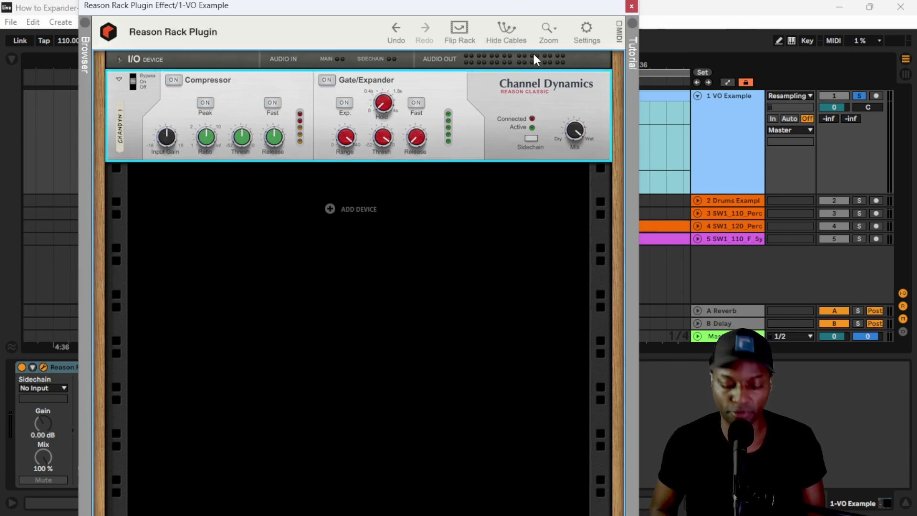
Hide the plug-in window, then play back the VO Example clip and examine the gaps in its waveform around bar 131
{"action": "key", "text": "ctrl+alt+p"}
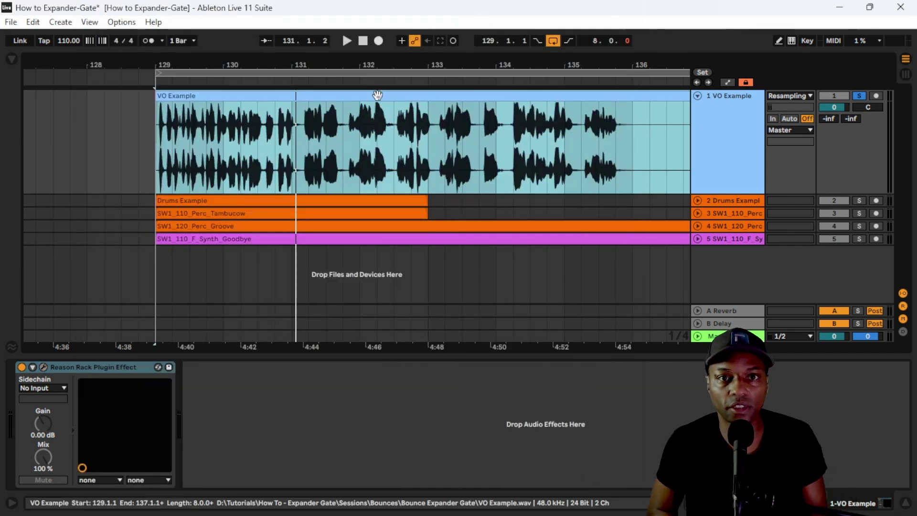
{"action": "left_click_drag", "start_coordinate": [384, 61], "coordinate": [385, 50]}
{"action": "left_click_drag", "start_coordinate": [319, 61], "coordinate": [319, 59]}
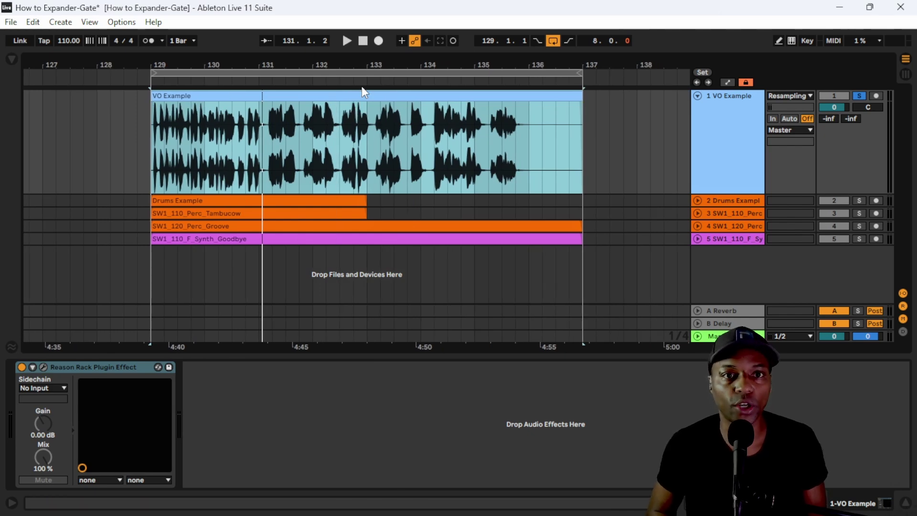
{"action": "key", "text": "space"}
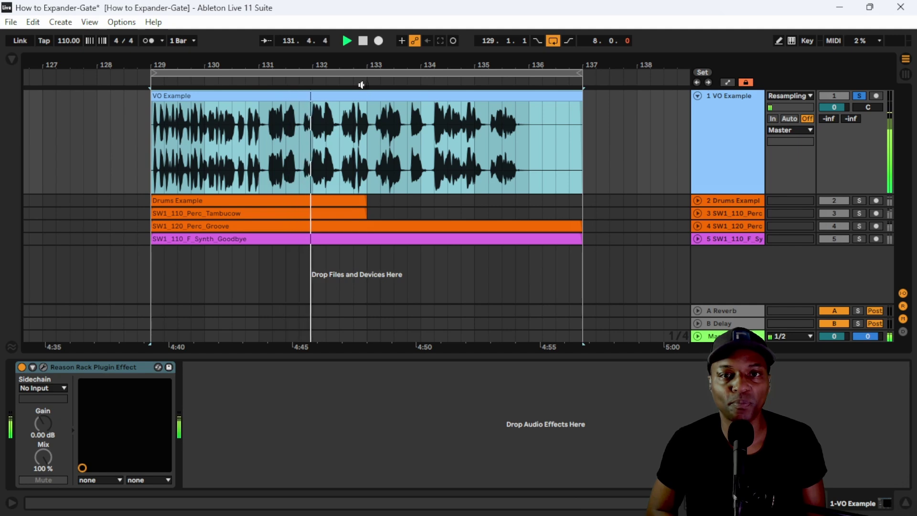
{"action": "key", "text": "space"}
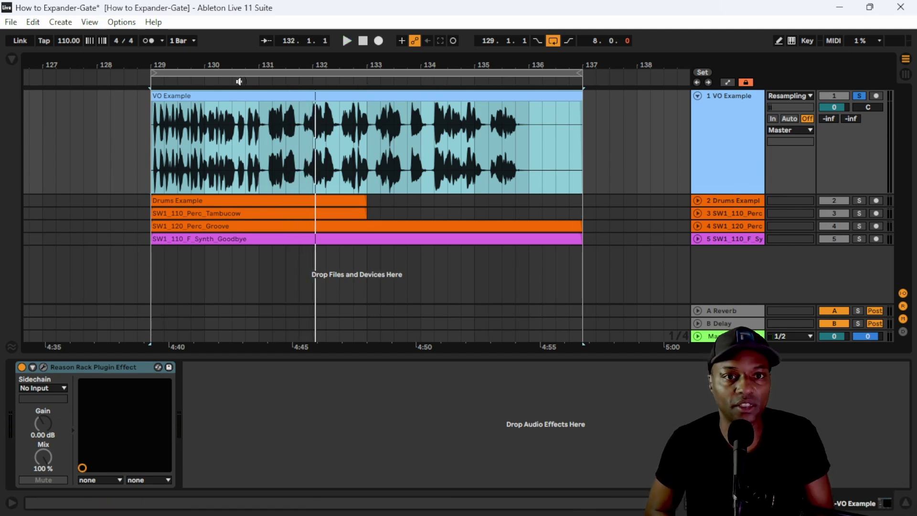
{"action": "left_click_drag", "start_coordinate": [257, 66], "coordinate": [354, 143]}
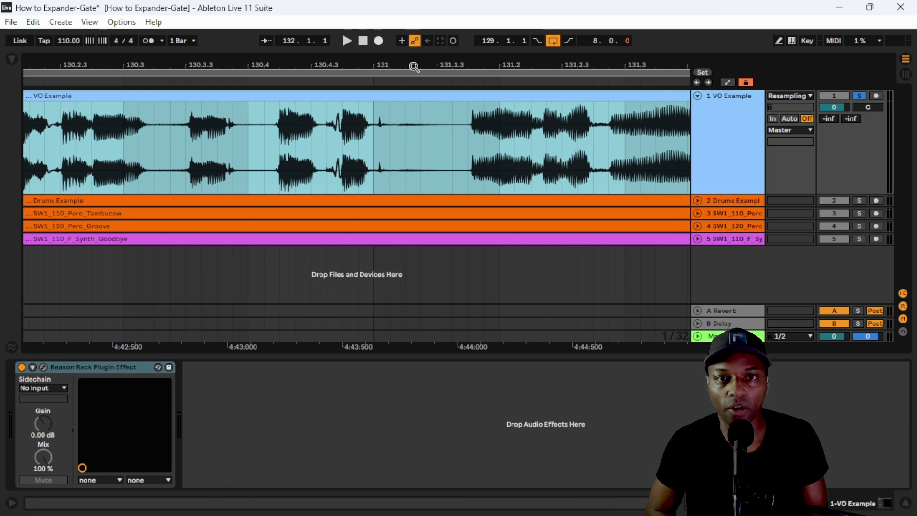
{"action": "left_click_drag", "start_coordinate": [411, 67], "coordinate": [412, 43]}
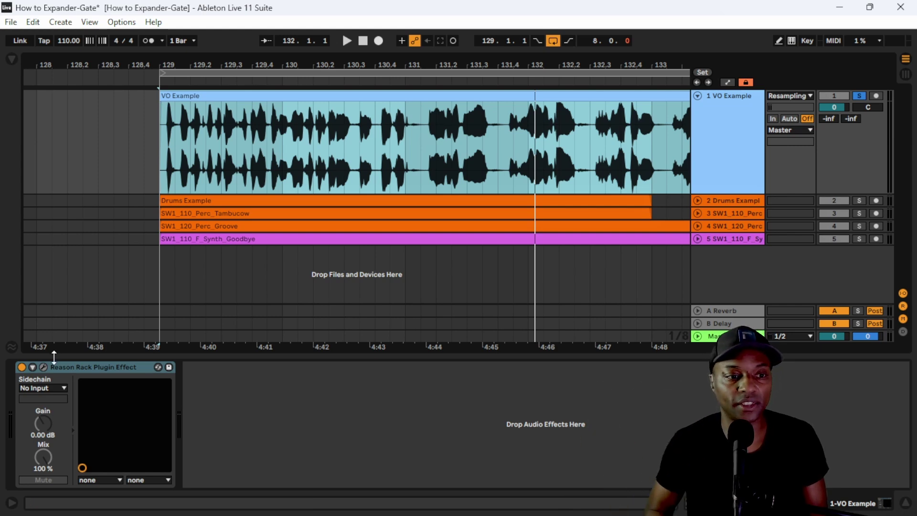
Show the plug-in window again, lower the vocal gate's threshold to about -22 dB during playback and set its release to 360 ms
{"action": "key", "text": "ctrl+alt+p"}
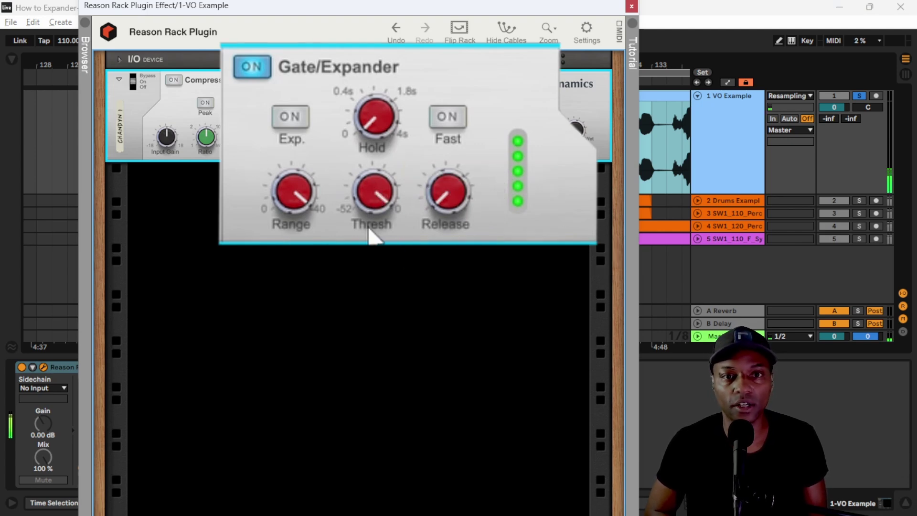
{"action": "left_click_drag", "start_coordinate": [376, 194], "coordinate": [377, 355]}
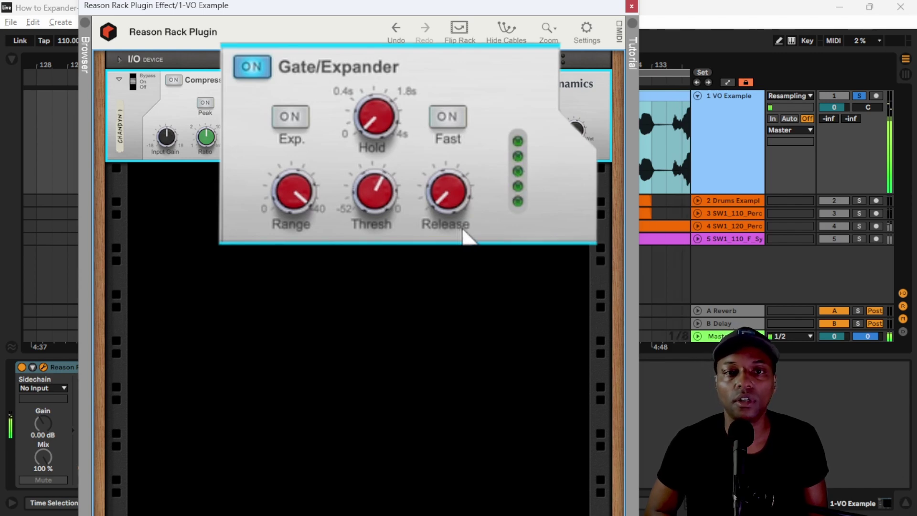
{"action": "left_click_drag", "start_coordinate": [454, 208], "coordinate": [448, 145]}
{"action": "left_click_drag", "start_coordinate": [446, 90], "coordinate": [455, 104]}
{"action": "left_click_drag", "start_coordinate": [455, 212], "coordinate": [457, 219]}
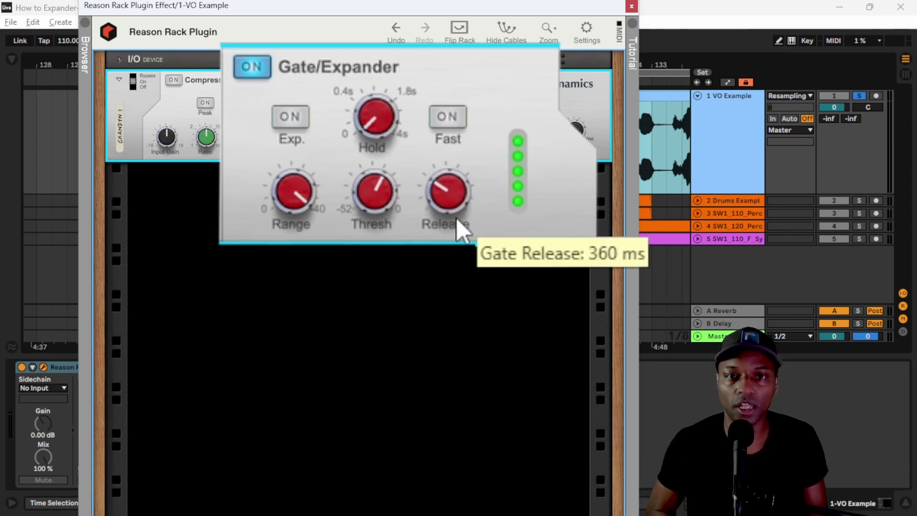
Lower the vocal gate's threshold further during playback, to below the midpoint of its range
{"action": "mouse_move", "coordinate": [392, 193]}
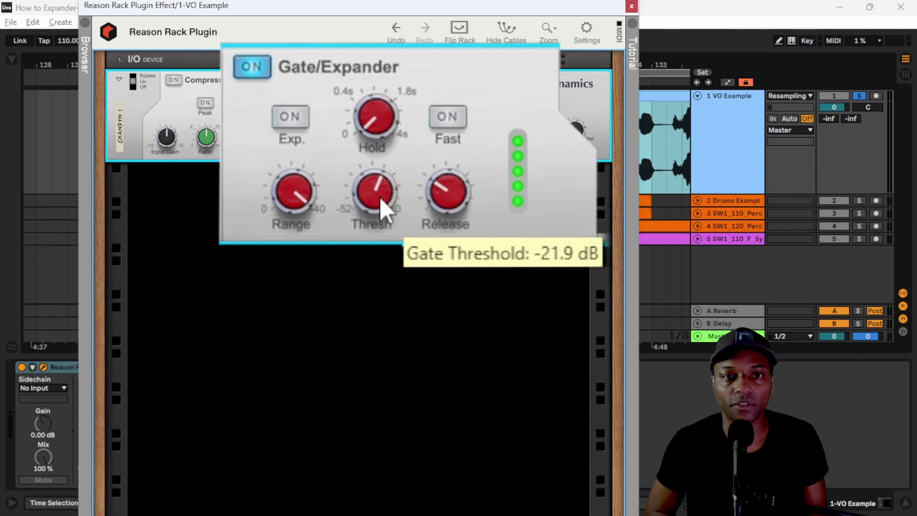
{"action": "mouse_move", "coordinate": [310, 208]}
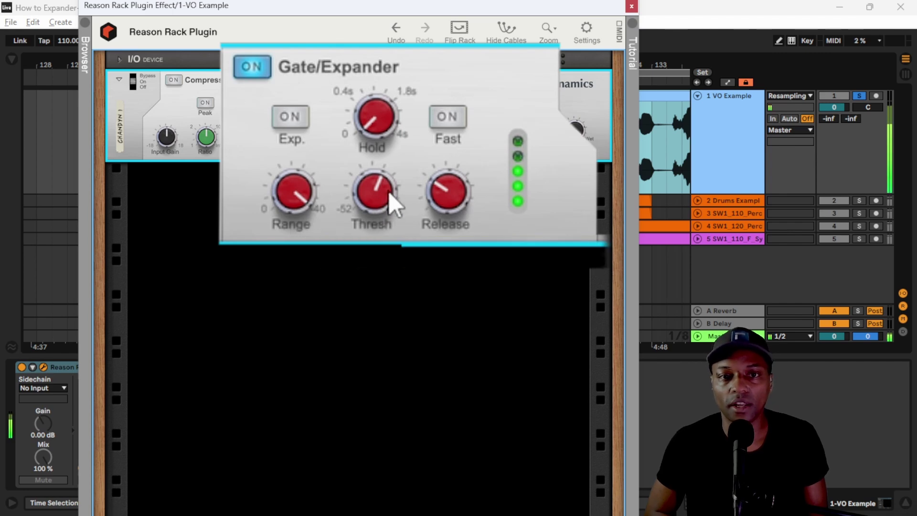
{"action": "left_click_drag", "start_coordinate": [389, 191], "coordinate": [385, 238]}
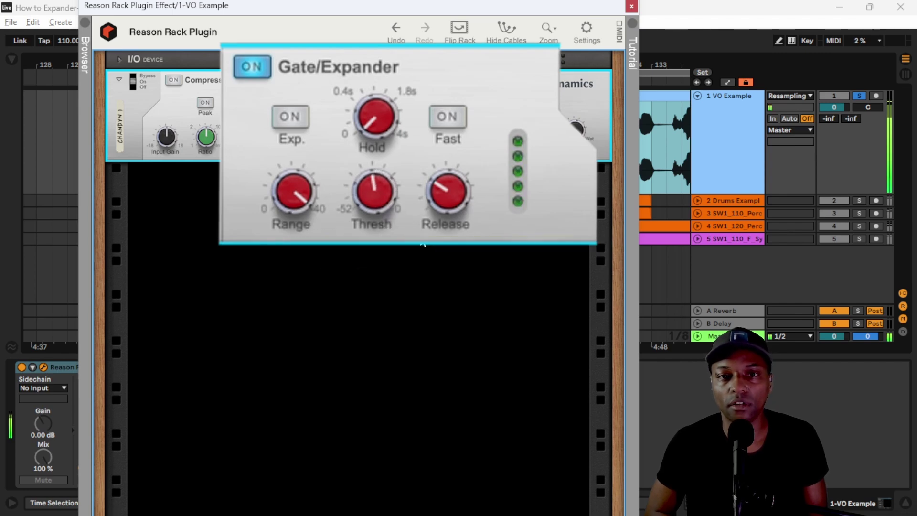
{"action": "left_click_drag", "start_coordinate": [380, 193], "coordinate": [390, 253]}
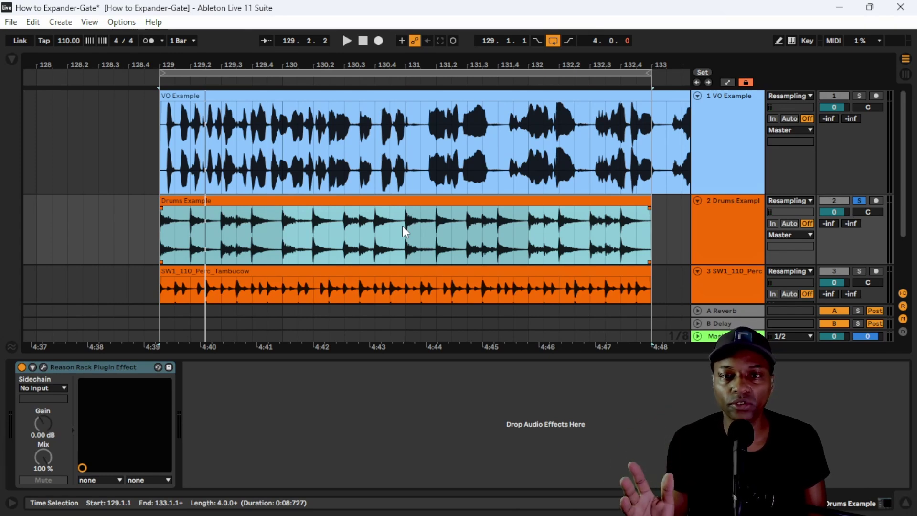
Play back the soloed Drums Example clip to hear it before gating
{"action": "key", "text": "space"}
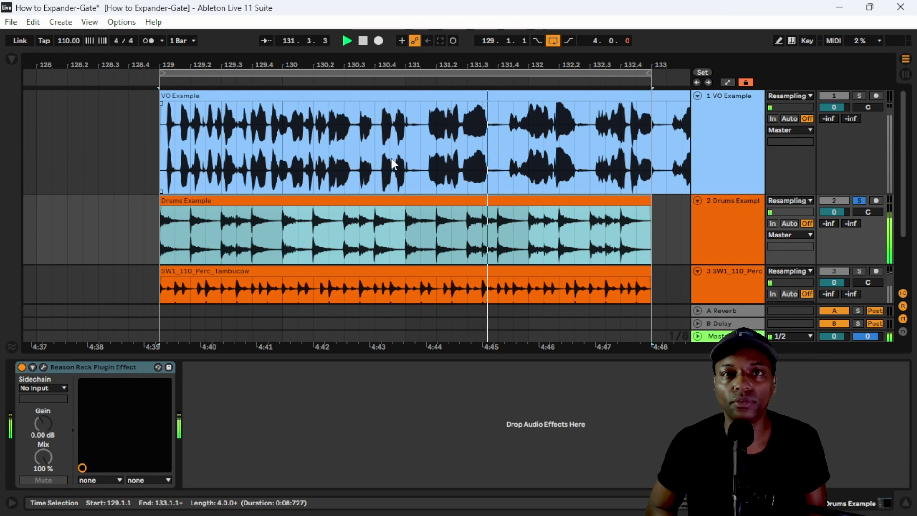
{"action": "key", "text": "space"}
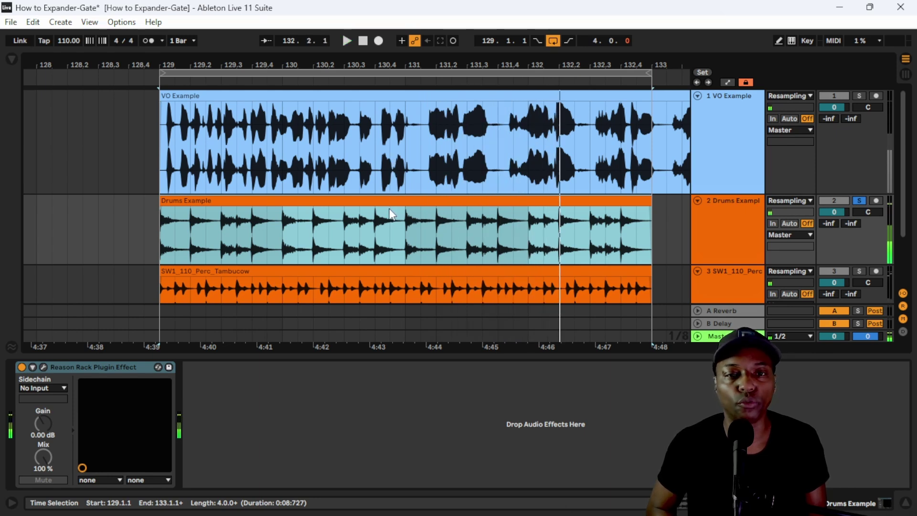
Open the Reason Rack Plugin on the Drums Example track, turn on its Gate/Expander and set the threshold to -52.0 dB
{"action": "left_click", "coordinate": [41, 367]}
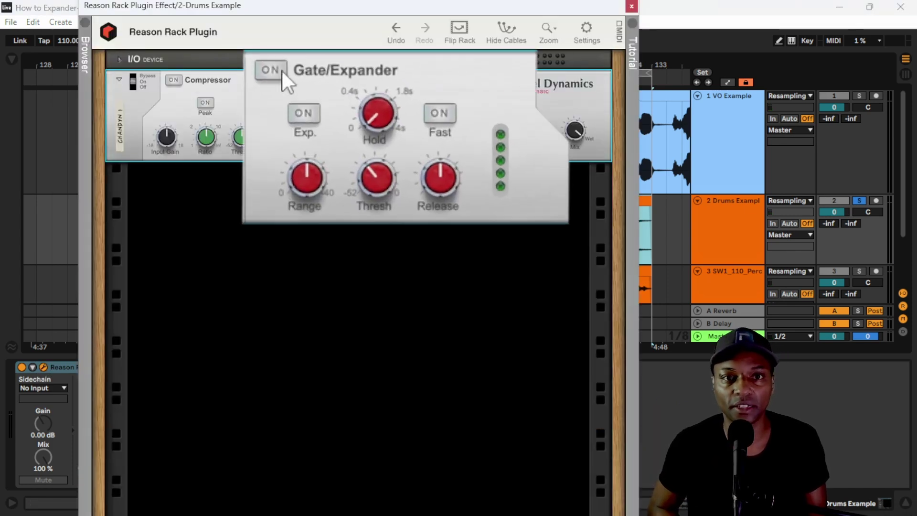
{"action": "left_click", "coordinate": [326, 80]}
{"action": "left_click_drag", "start_coordinate": [370, 205], "coordinate": [425, 299]}
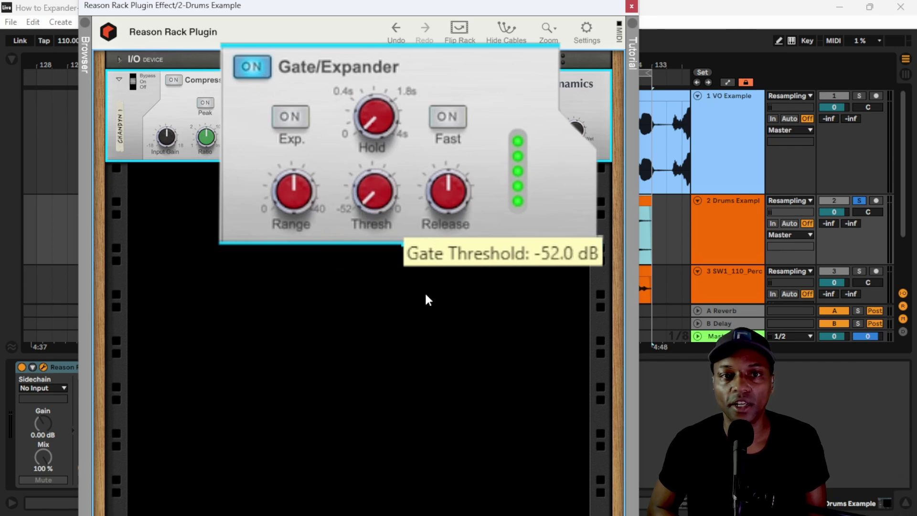
Set the drum gate's range to -40 dB and shorten its release to near the low end
{"action": "left_click_drag", "start_coordinate": [311, 217], "coordinate": [311, 181]}
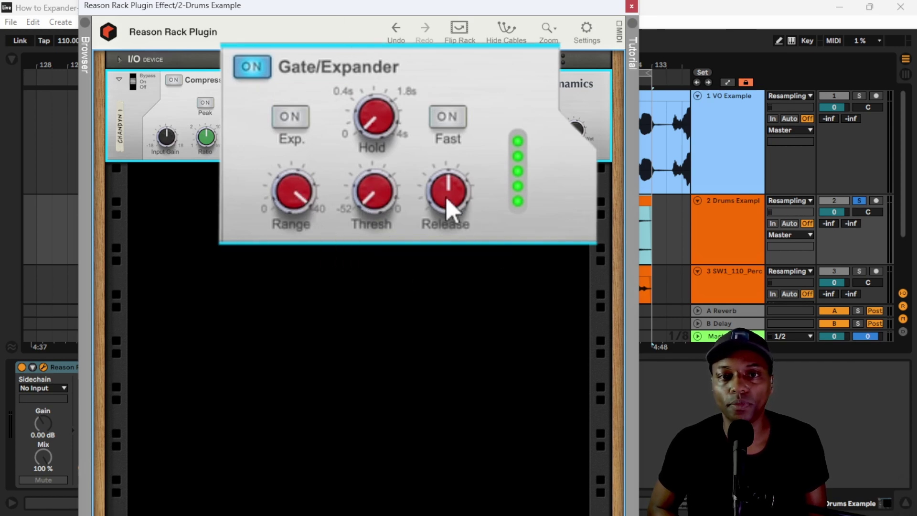
{"action": "left_click_drag", "start_coordinate": [446, 204], "coordinate": [446, 235]}
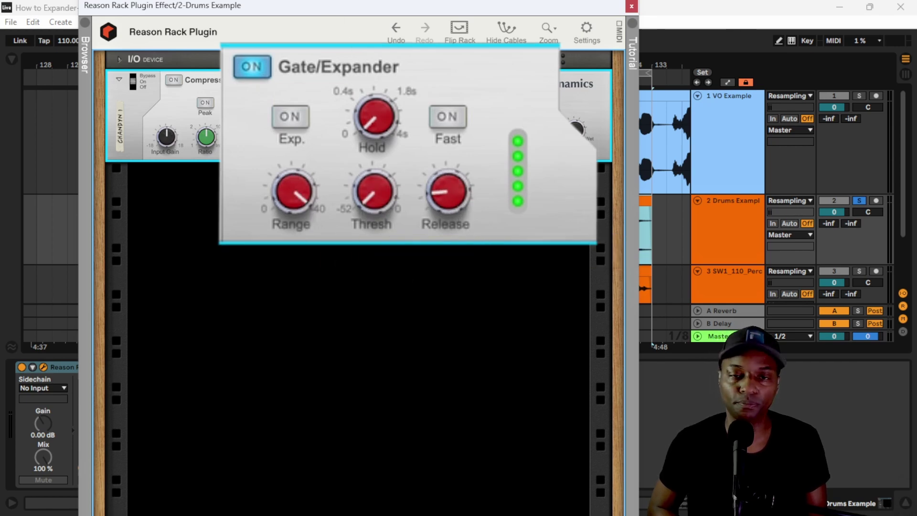
Play back the drums and raise their gate threshold to slightly above the midpoint of its range
{"action": "key", "text": "space"}
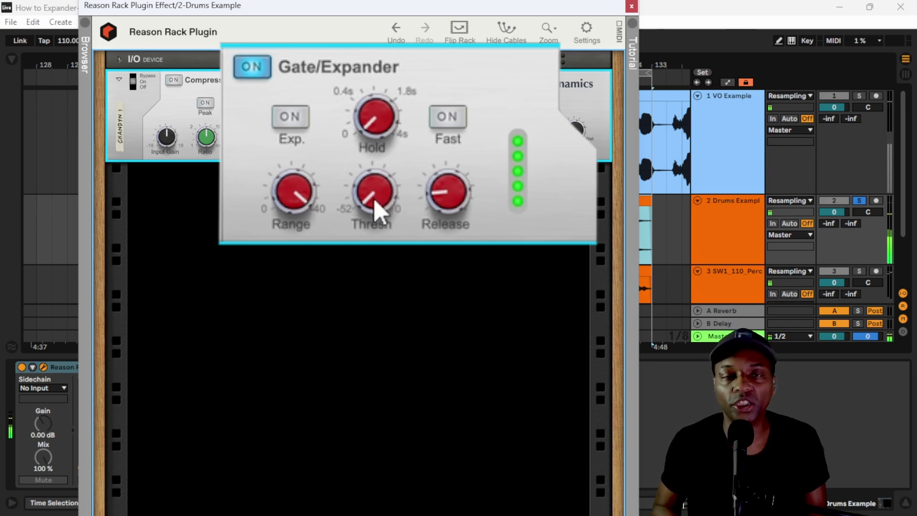
{"action": "mouse_move", "coordinate": [391, 202]}
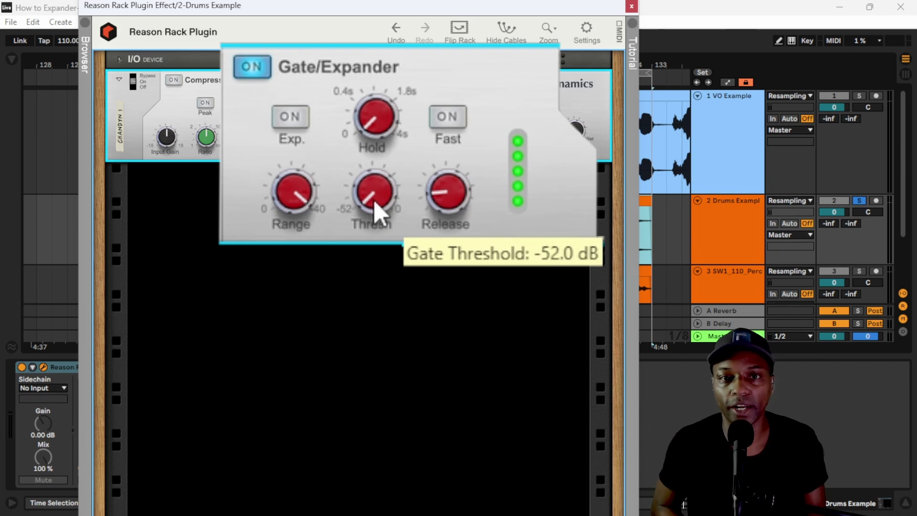
{"action": "key", "text": "space"}
{"action": "left_click_drag", "start_coordinate": [375, 212], "coordinate": [351, 16]}
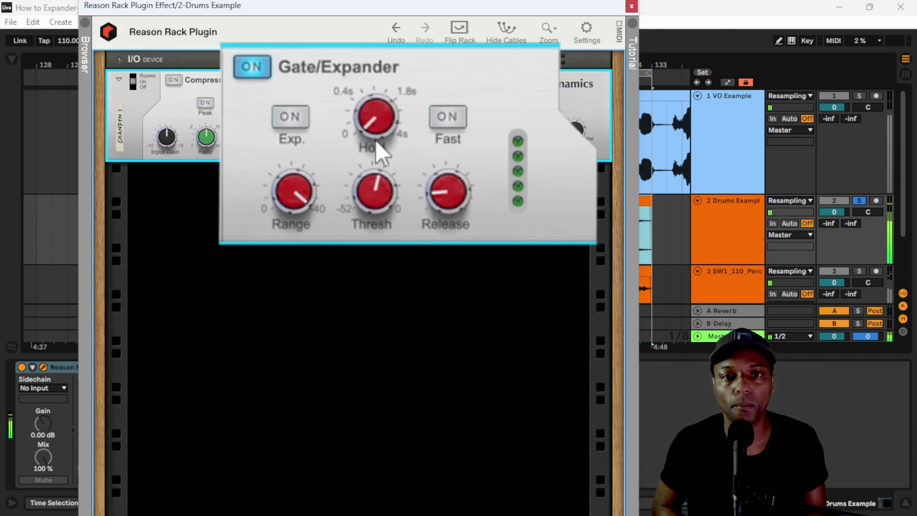
Raise the drum gate's threshold to about -12.0 dB and shorten its release to the minimum
{"action": "mouse_move", "coordinate": [384, 200]}
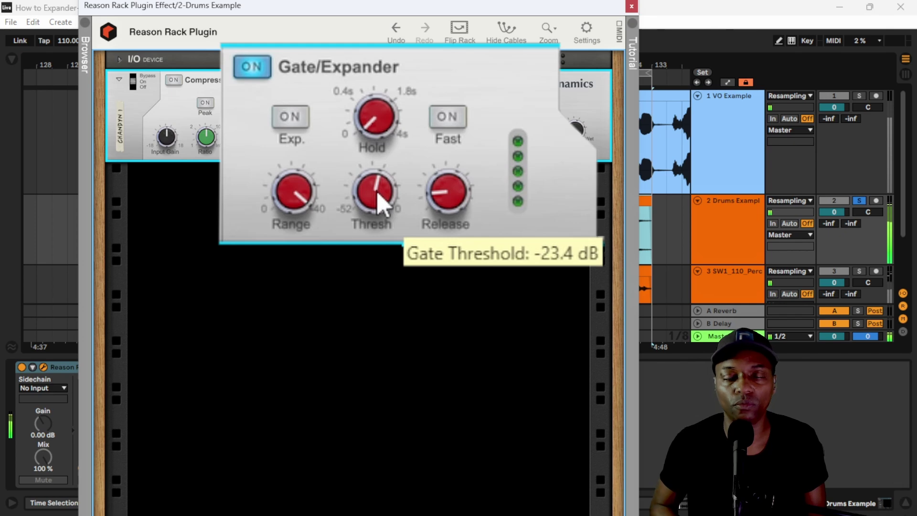
{"action": "left_click_drag", "start_coordinate": [384, 201], "coordinate": [359, 136]}
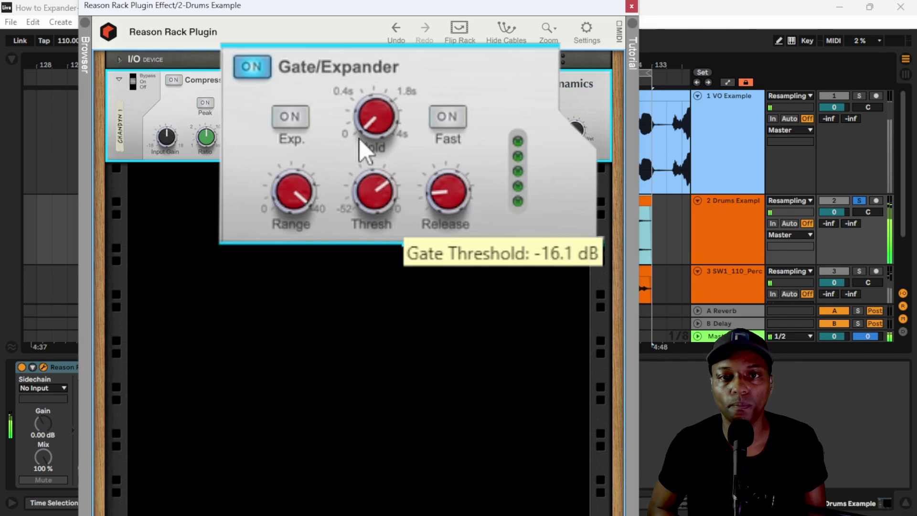
{"action": "left_click_drag", "start_coordinate": [374, 199], "coordinate": [375, 193]}
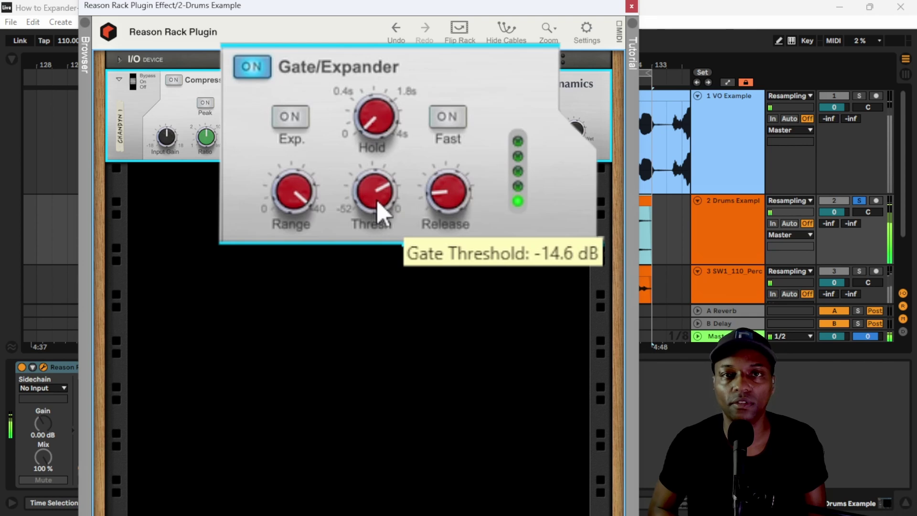
{"action": "left_click_drag", "start_coordinate": [425, 221], "coordinate": [426, 236]}
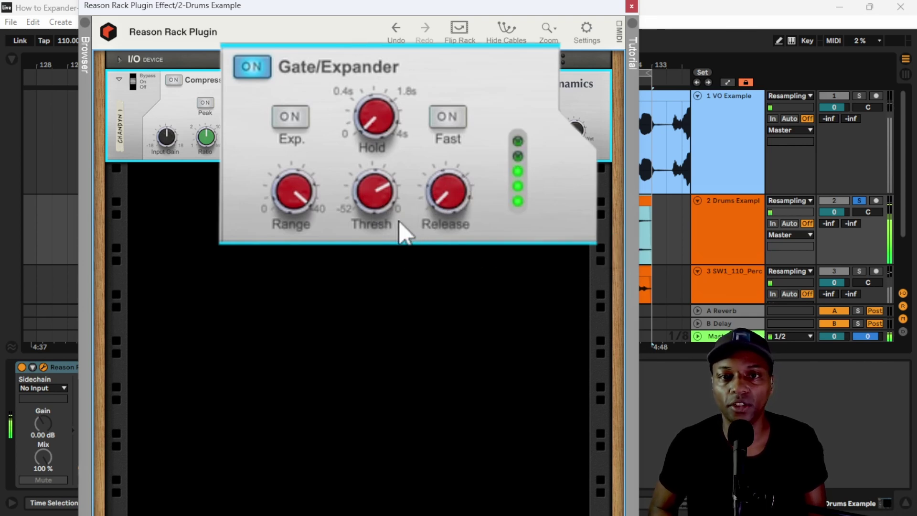
{"action": "left_click_drag", "start_coordinate": [380, 205], "coordinate": [382, 194]}
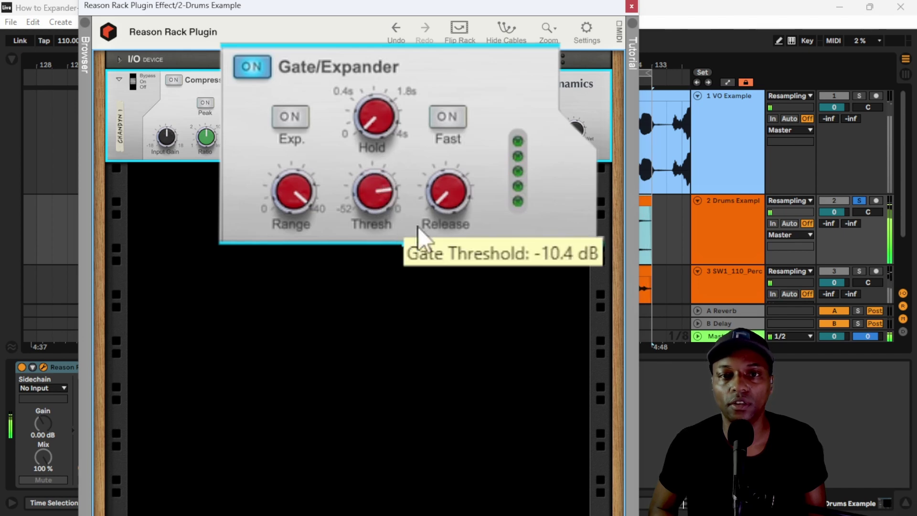
{"action": "left_click_drag", "start_coordinate": [391, 206], "coordinate": [386, 210]}
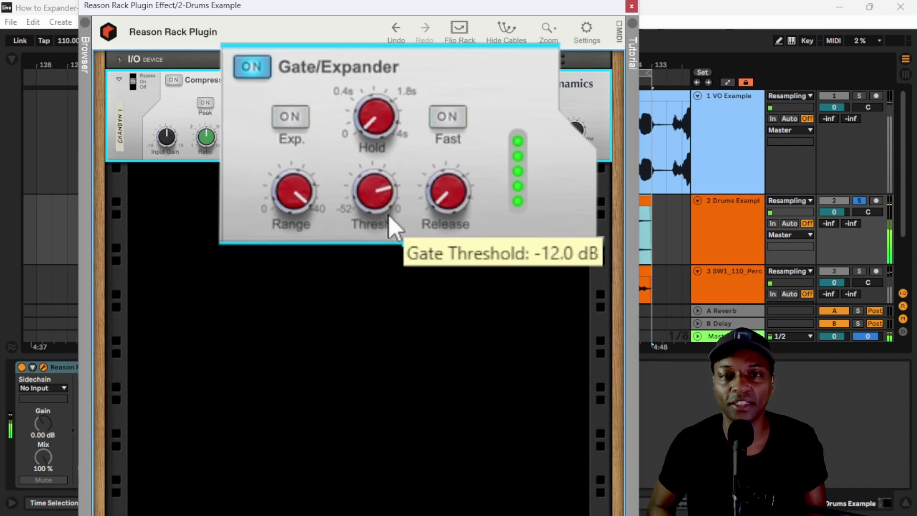
Lengthen the drum gate's release to about 469 ms and raise its threshold to about -1.8 dB
{"action": "left_click_drag", "start_coordinate": [451, 204], "coordinate": [429, 102]}
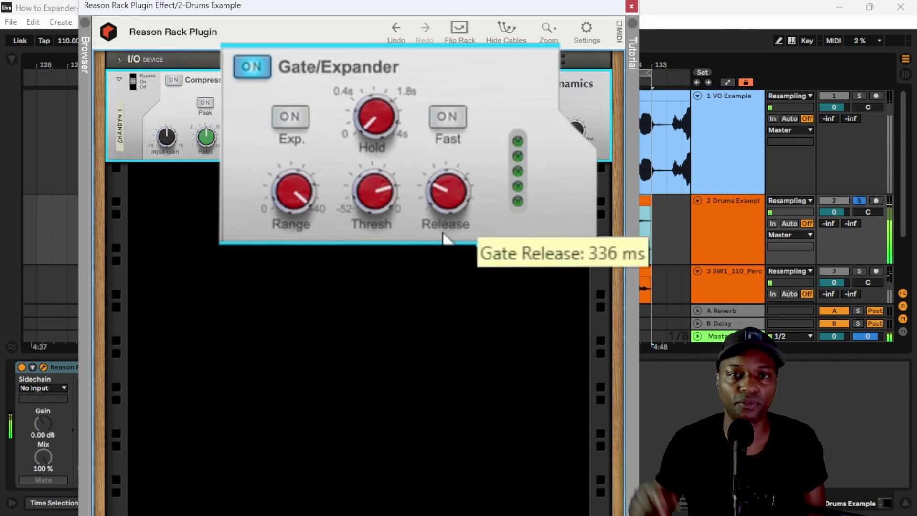
{"action": "left_click_drag", "start_coordinate": [454, 206], "coordinate": [439, 155]}
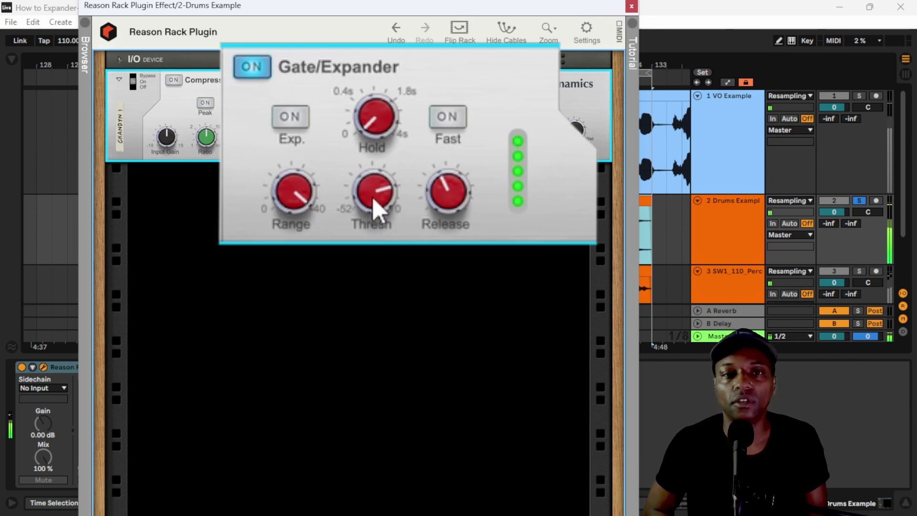
{"action": "left_click_drag", "start_coordinate": [383, 188], "coordinate": [382, 129]}
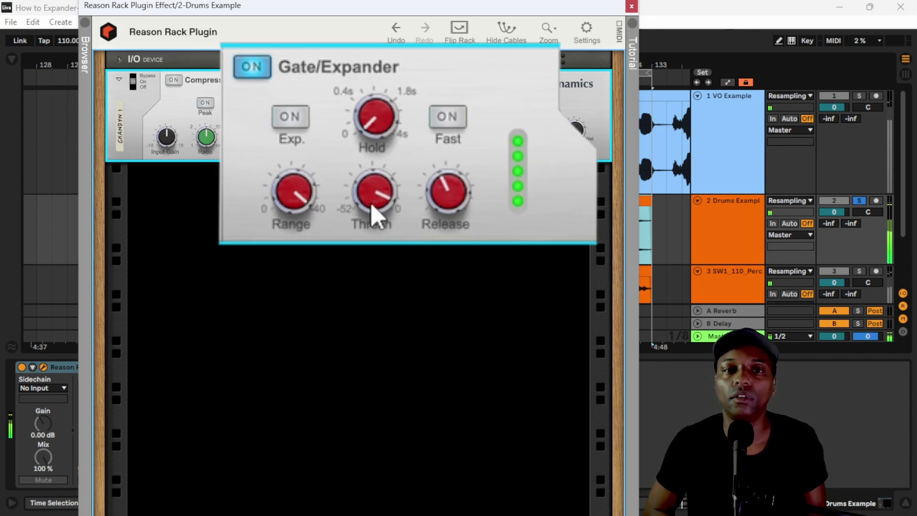
{"action": "left_click_drag", "start_coordinate": [372, 197], "coordinate": [372, 197]}
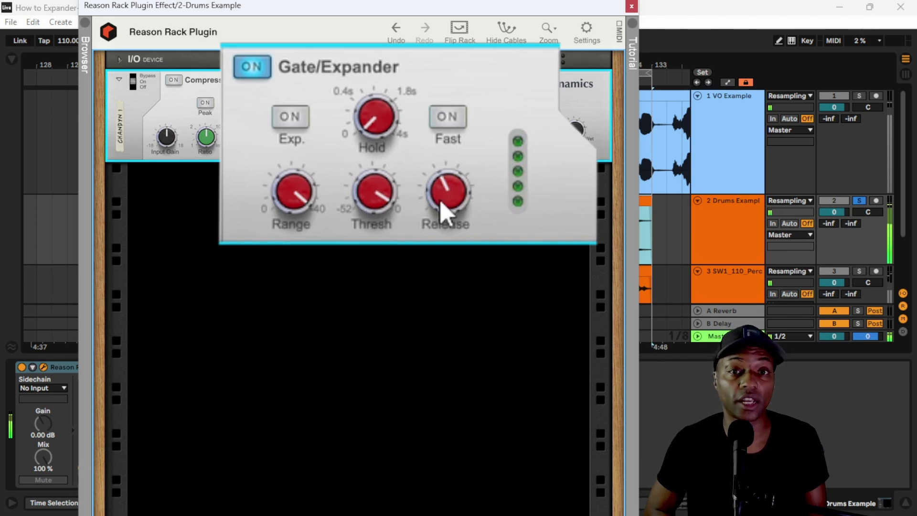
Try a longer gate hold of about 98 ms, return it to 0, and shorten the release to about 297 ms
{"action": "left_click_drag", "start_coordinate": [373, 130], "coordinate": [365, 69]}
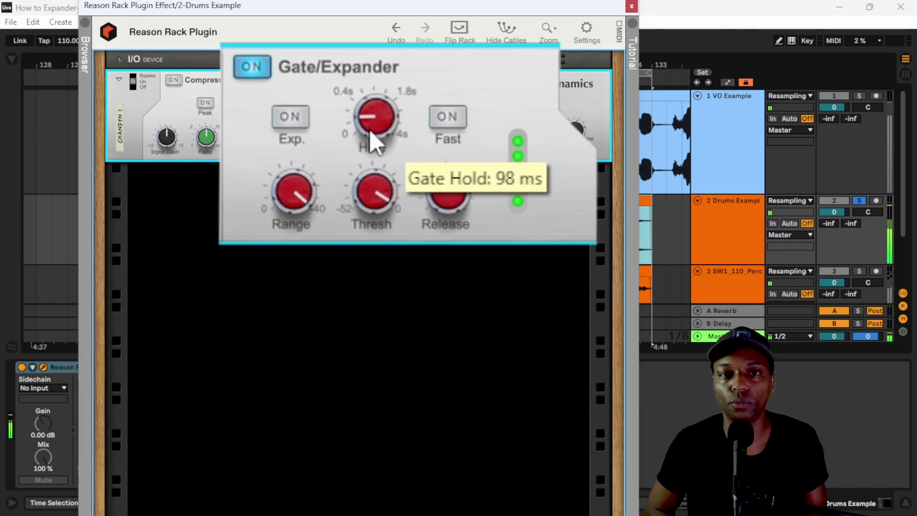
{"action": "left_click_drag", "start_coordinate": [375, 144], "coordinate": [397, 217]}
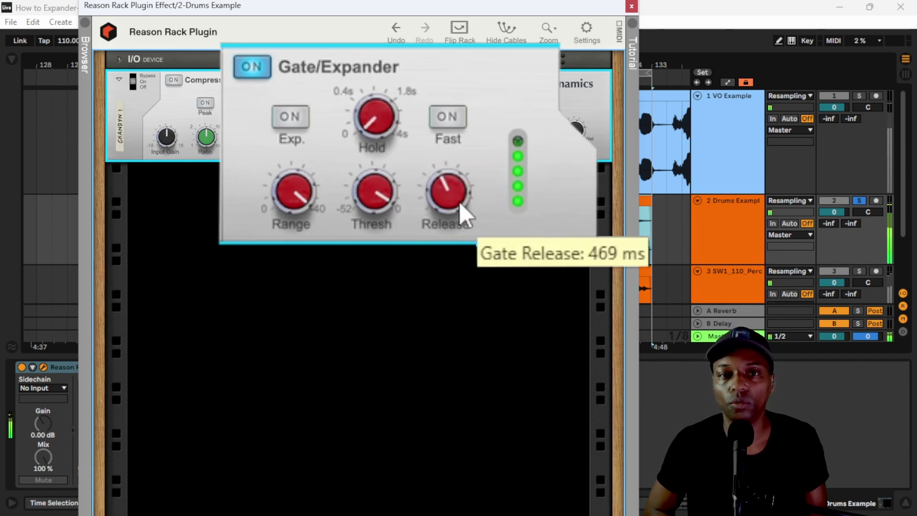
{"action": "left_click_drag", "start_coordinate": [456, 196], "coordinate": [454, 253]}
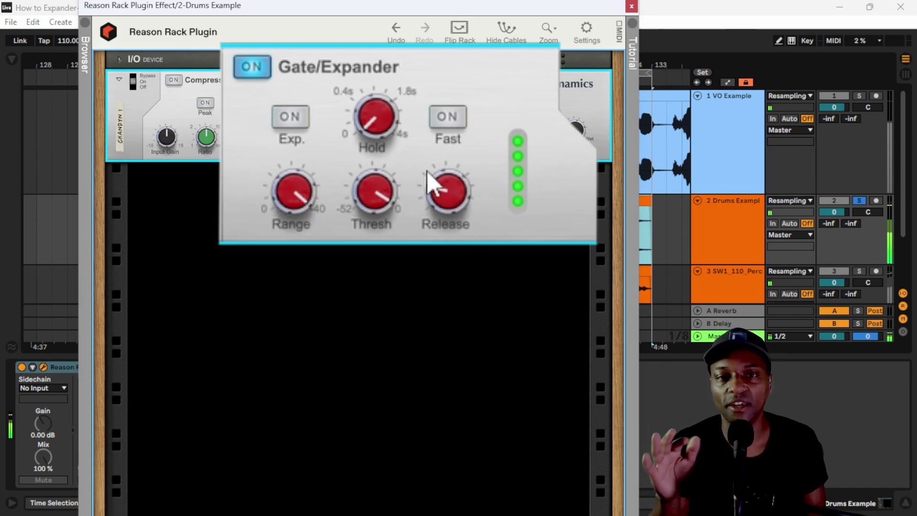
{"action": "mouse_move", "coordinate": [428, 174]}
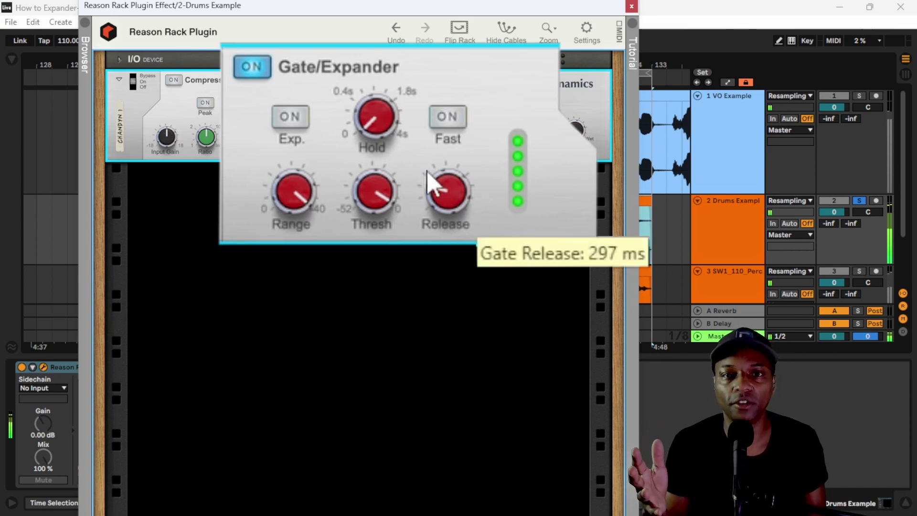
Compare the drum loop with the gate's Fast mode switched on and off, leaving Fast off
{"action": "left_click", "coordinate": [451, 119]}
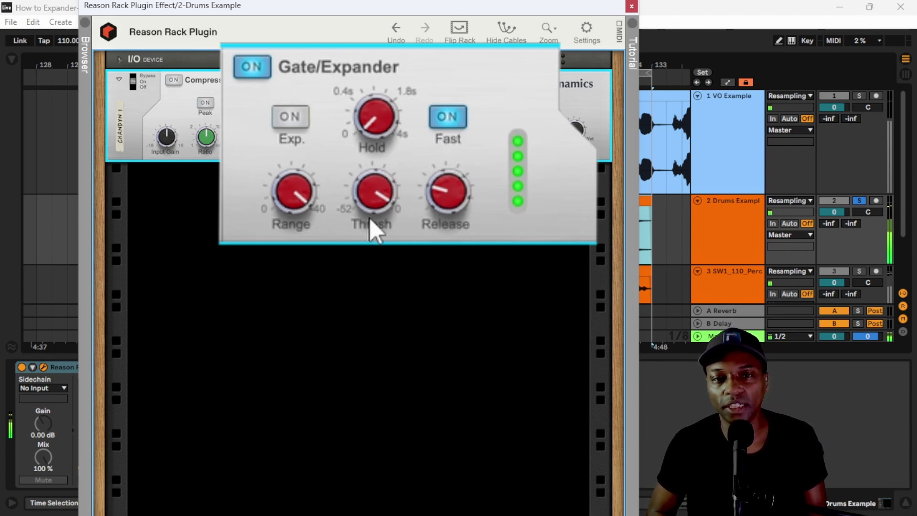
{"action": "mouse_move", "coordinate": [395, 185]}
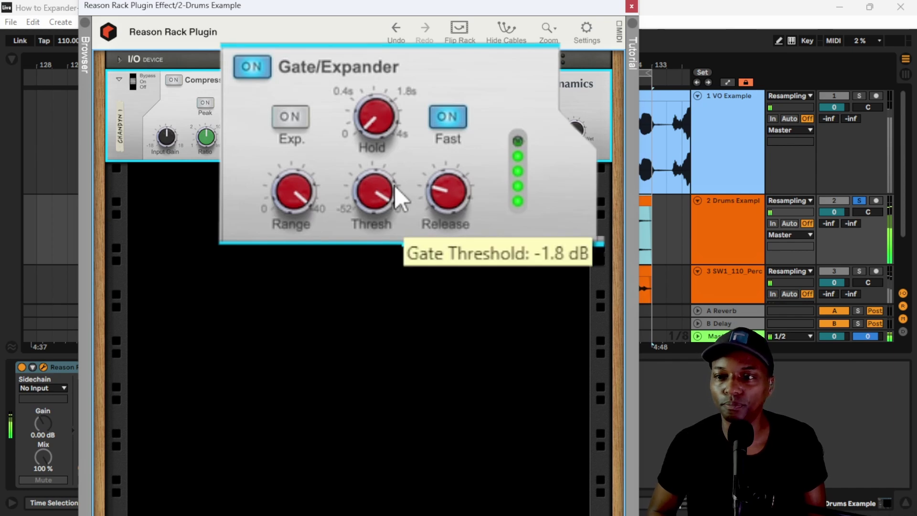
{"action": "left_click", "coordinate": [448, 120]}
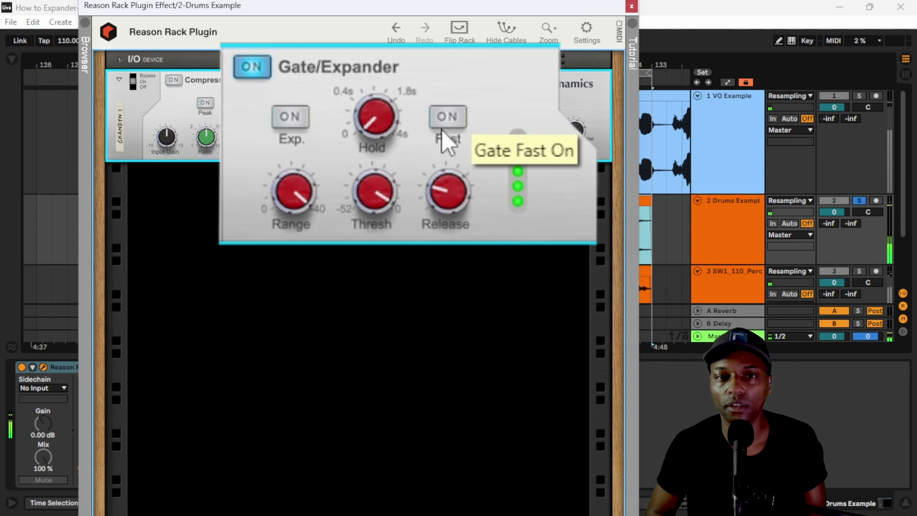
{"action": "left_click", "coordinate": [445, 121]}
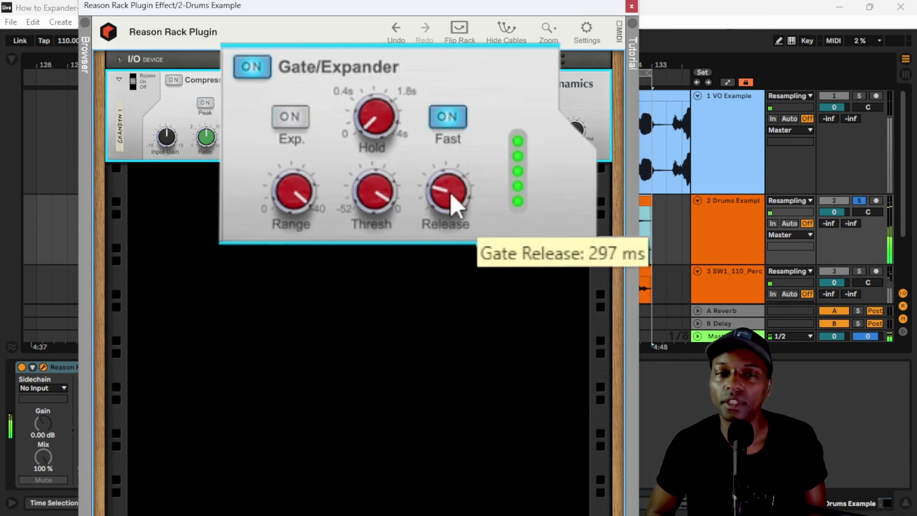
{"action": "left_click", "coordinate": [448, 123]}
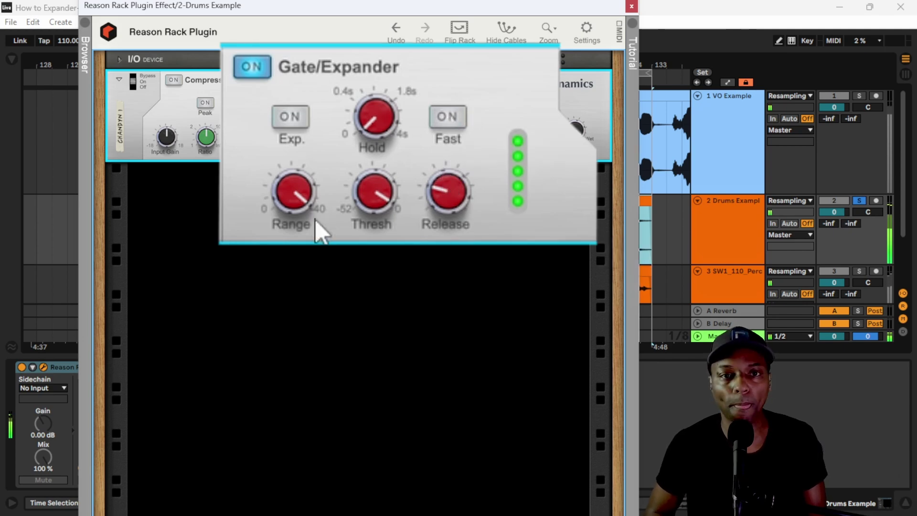
Reduce the drum gate's range to about -14.84 dB while the loop plays
{"action": "mouse_move", "coordinate": [299, 215]}
{"action": "left_click_drag", "start_coordinate": [299, 215], "coordinate": [299, 189]}
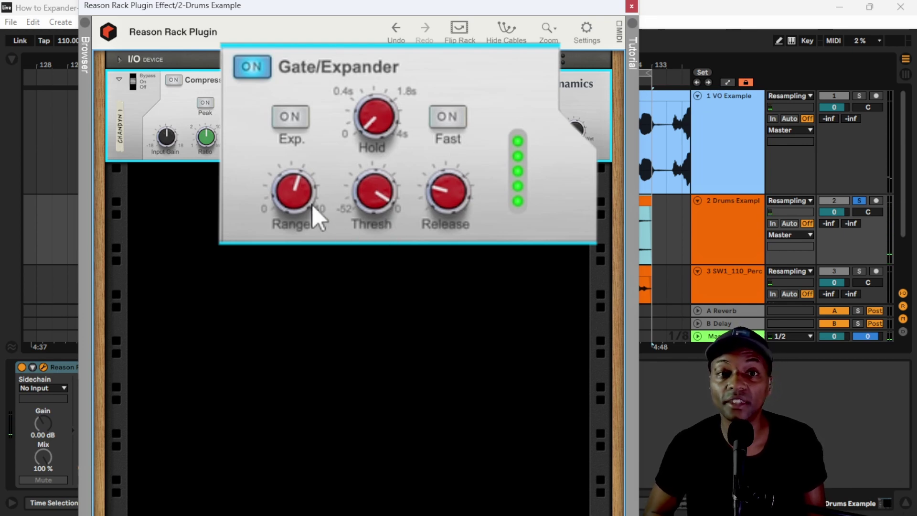
{"action": "mouse_move", "coordinate": [302, 193]}
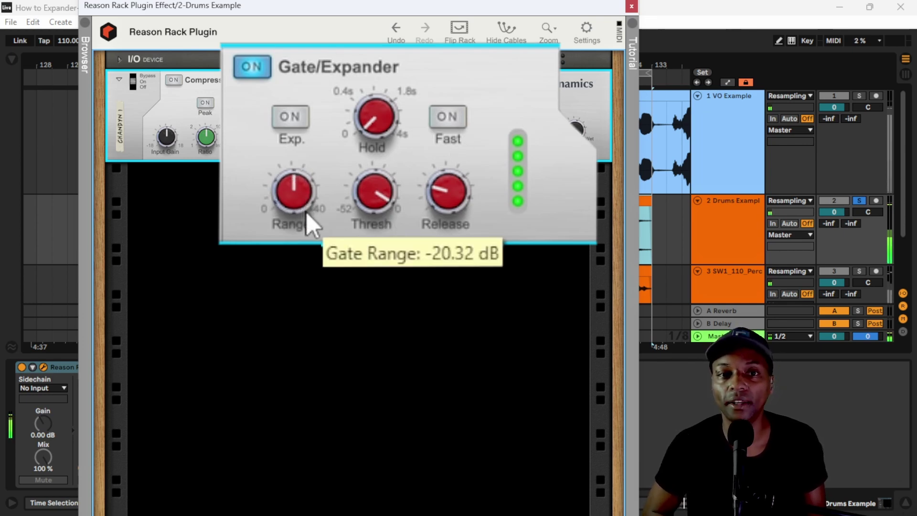
{"action": "left_click_drag", "start_coordinate": [307, 213], "coordinate": [323, 258]}
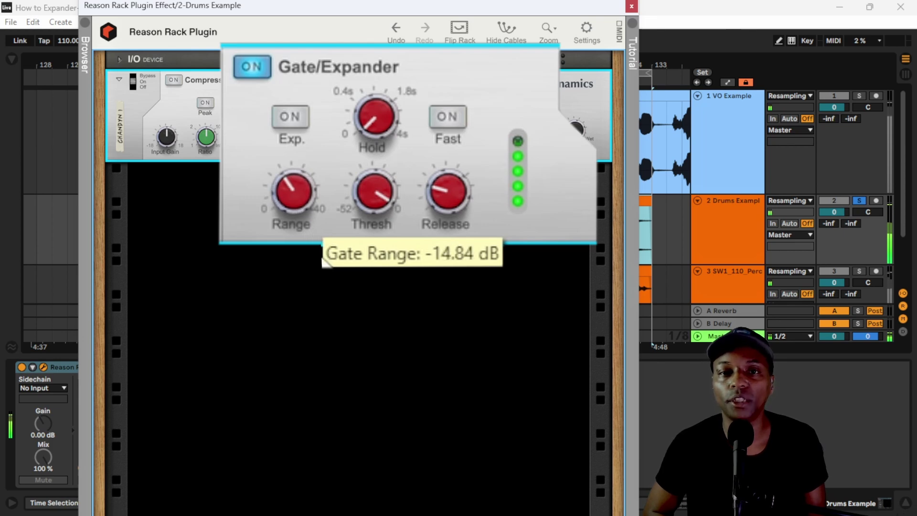
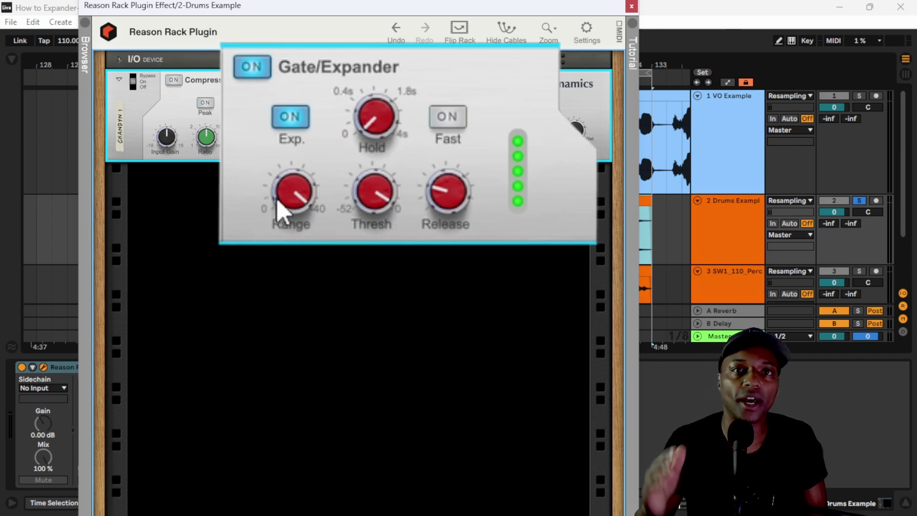
Compare gate and expander modes on the drums, leave Exp. on, and reduce the range to about three quarters of its span
{"action": "mouse_move", "coordinate": [278, 201]}
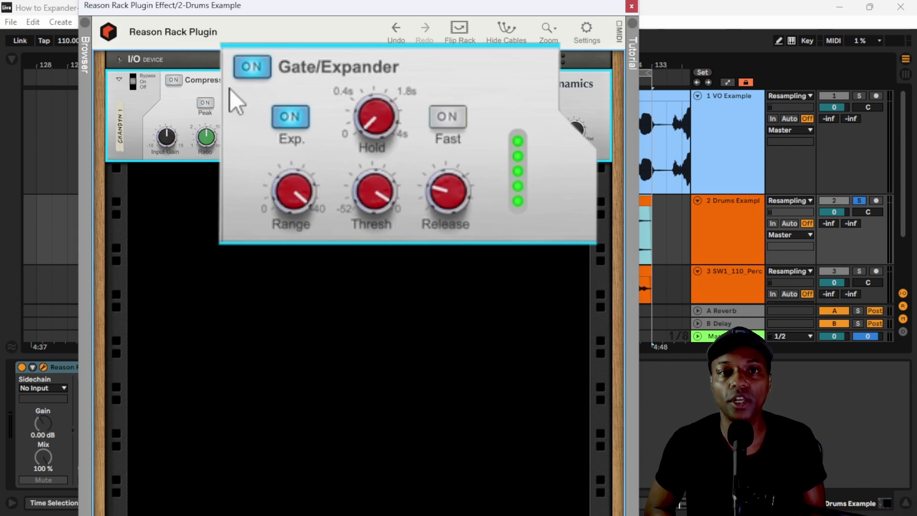
{"action": "left_click", "coordinate": [289, 118]}
{"action": "left_click", "coordinate": [290, 120]}
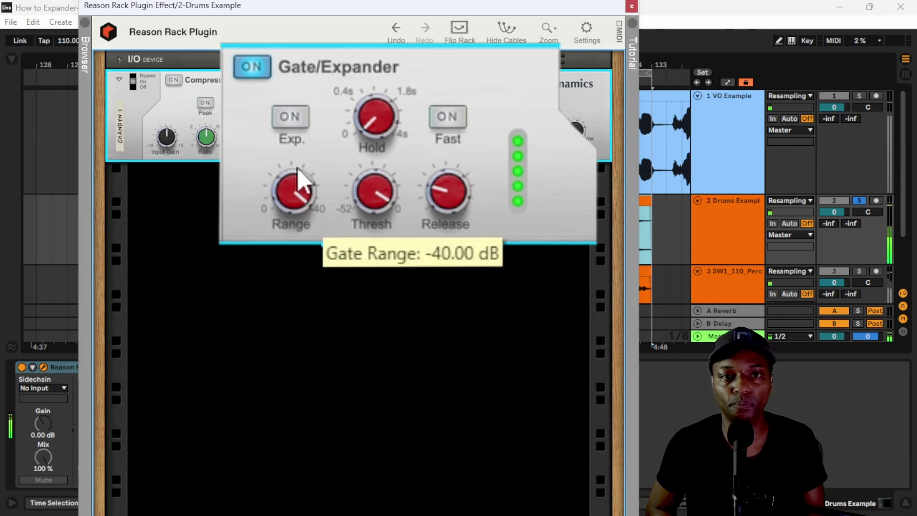
{"action": "left_click", "coordinate": [282, 119]}
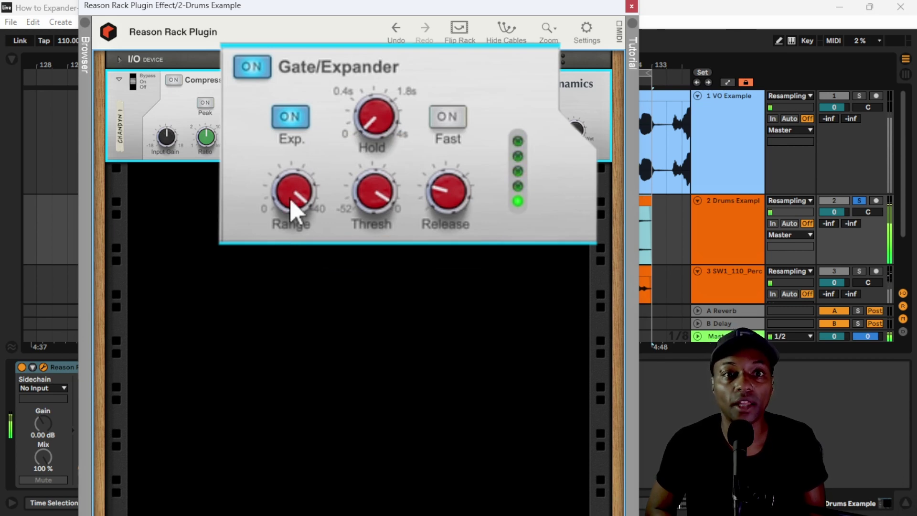
{"action": "left_click_drag", "start_coordinate": [296, 225], "coordinate": [297, 211]}
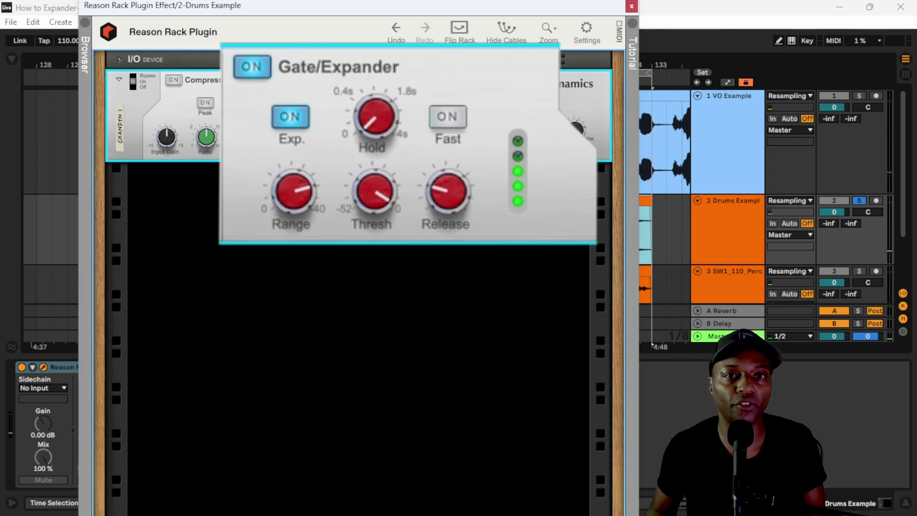
{"action": "mouse_move", "coordinate": [310, 177]}
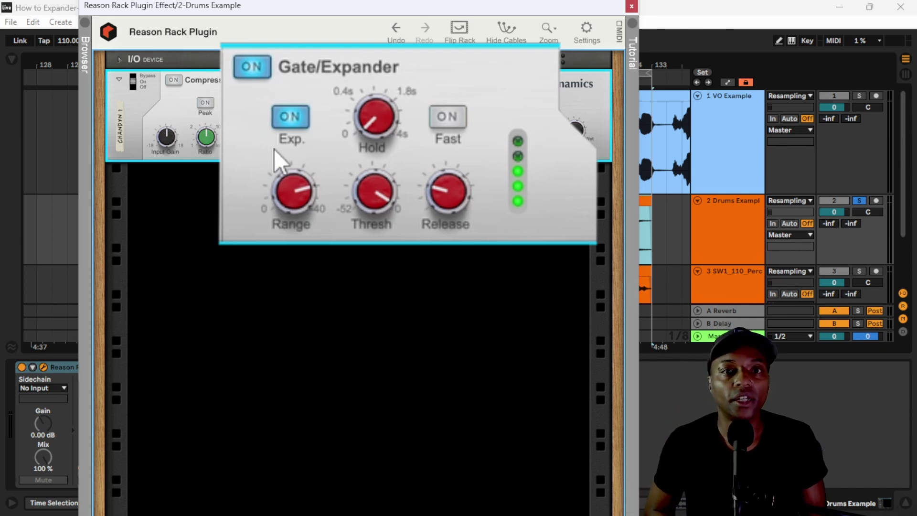
Solo the SW1_110_Perc_Tambucow track instead of the drums and open its kHs Gate window over the arrangement
{"action": "left_click", "coordinate": [630, 8]}
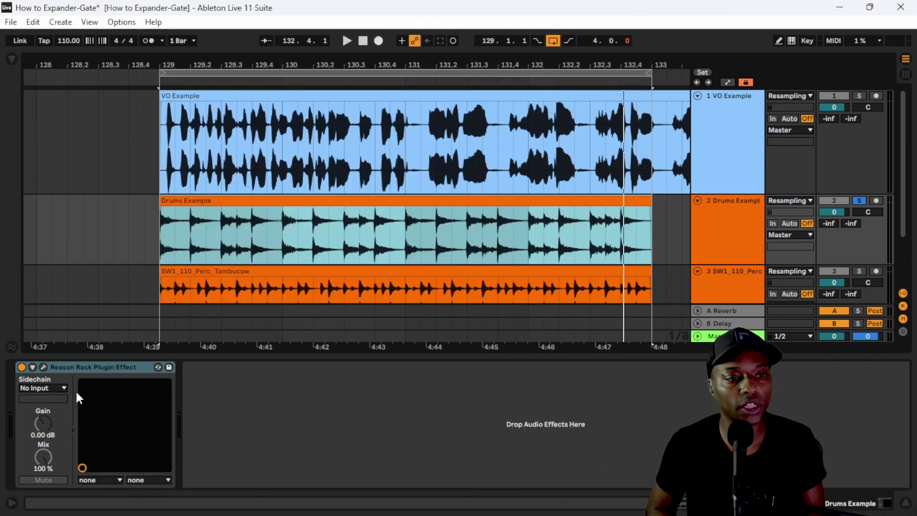
{"action": "left_click", "coordinate": [82, 368]}
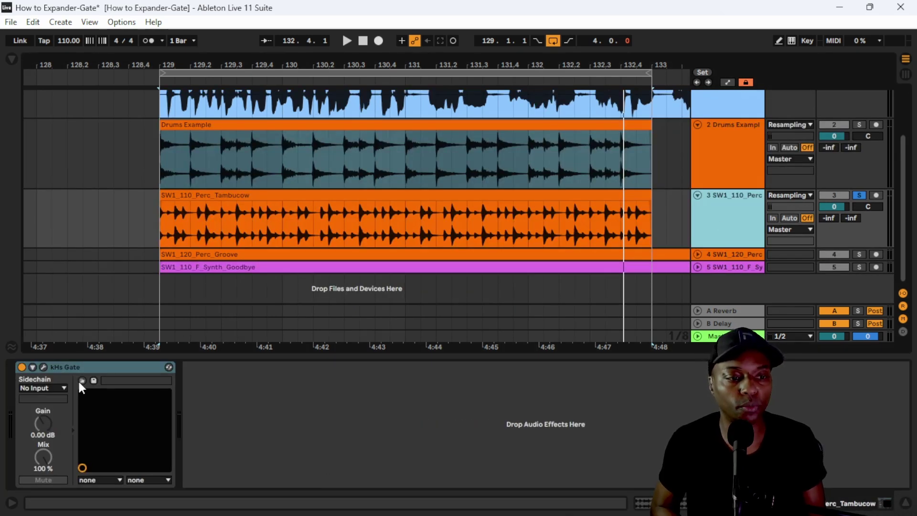
{"action": "left_click", "coordinate": [41, 366]}
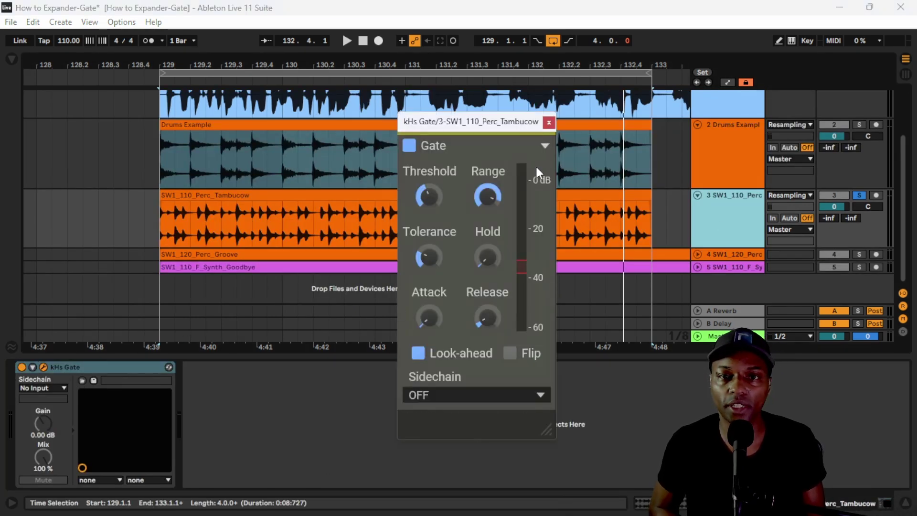
{"action": "left_click_drag", "start_coordinate": [507, 120], "coordinate": [695, 145]}
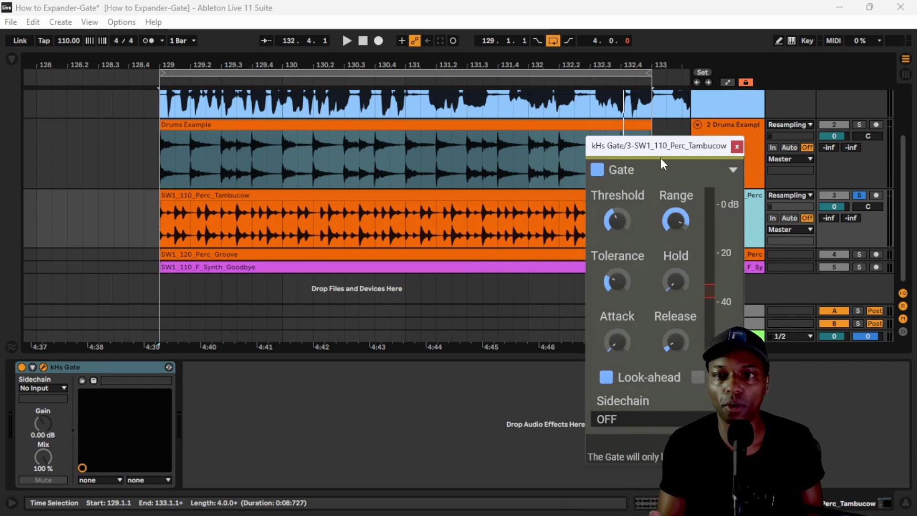
{"action": "left_click_drag", "start_coordinate": [660, 152], "coordinate": [471, 129]}
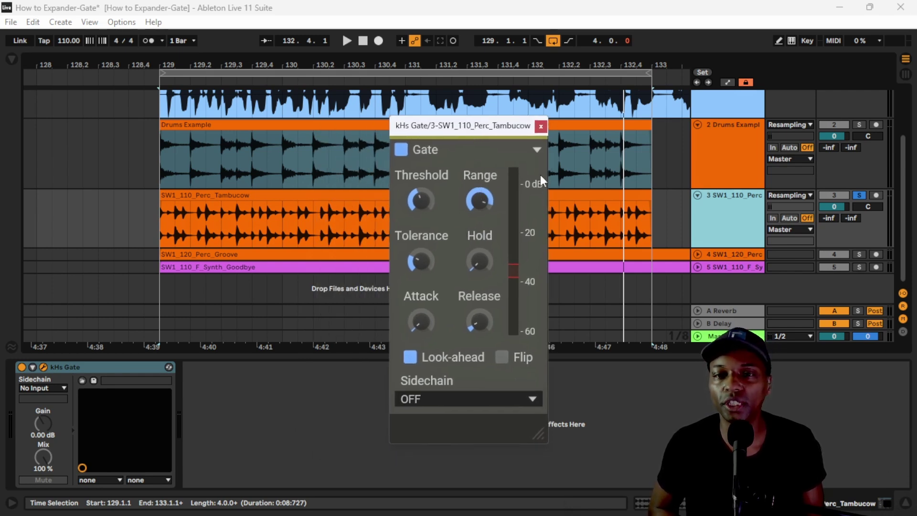
{"action": "left_click_drag", "start_coordinate": [487, 125], "coordinate": [485, 102]}
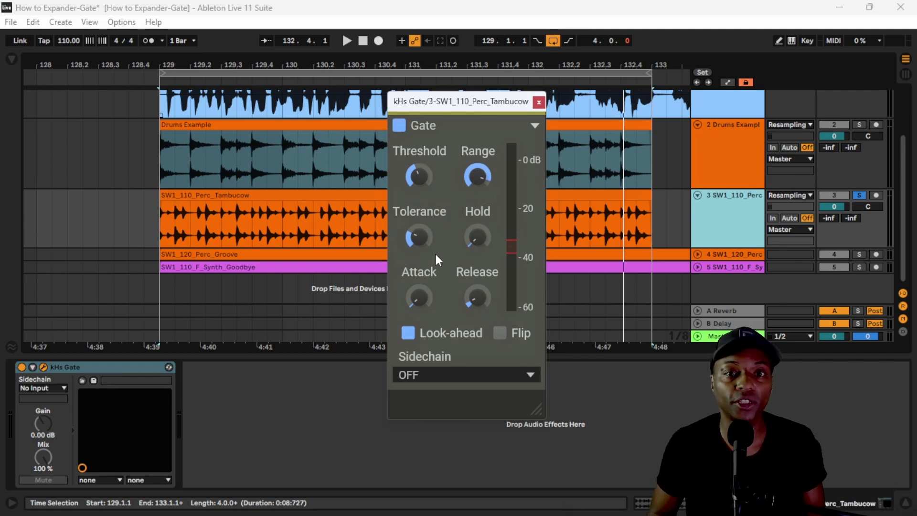
{"action": "mouse_move", "coordinate": [432, 234]}
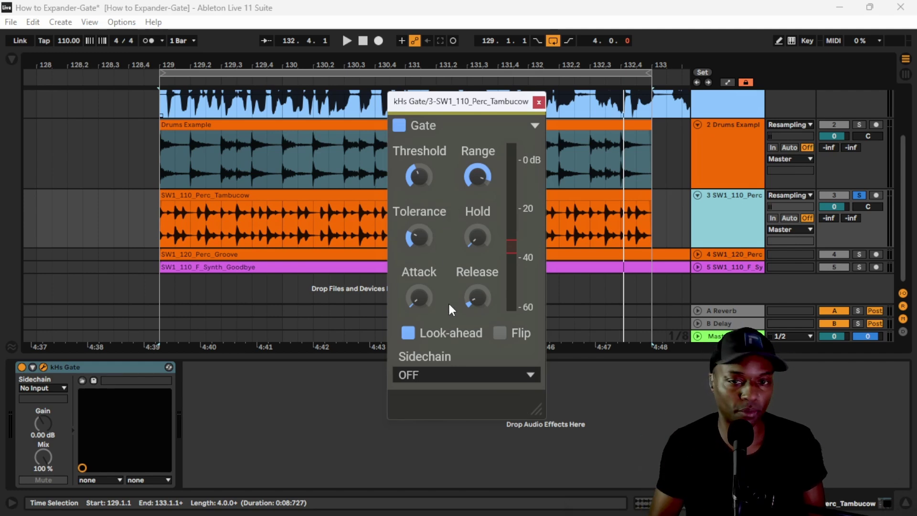
Demonstrate the kHs Gate's Tolerance by narrowing it and widening it back to about its original setting
{"action": "mouse_move", "coordinate": [426, 293]}
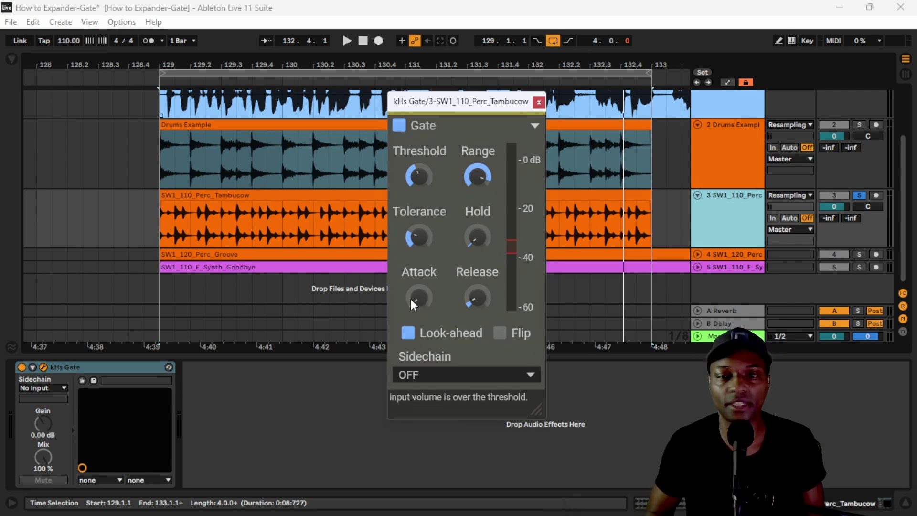
{"action": "left_click_drag", "start_coordinate": [420, 234], "coordinate": [420, 243]}
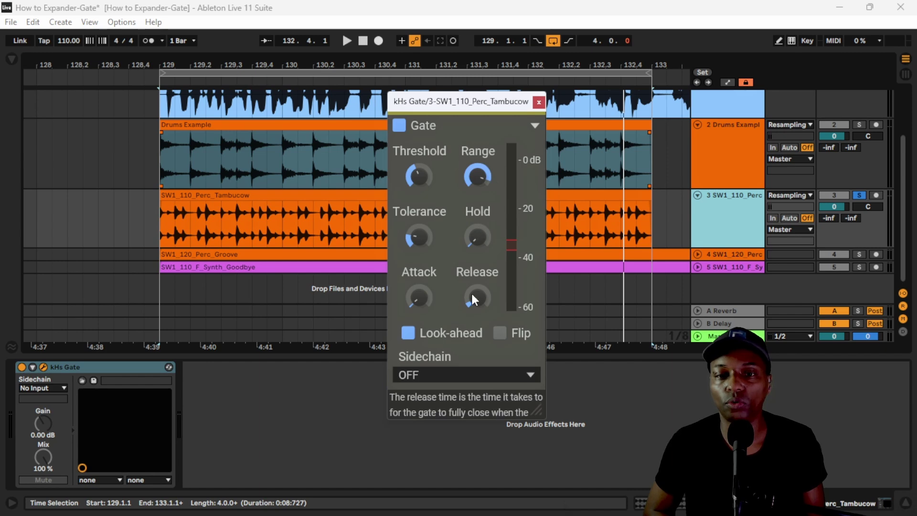
{"action": "left_click_drag", "start_coordinate": [414, 298], "coordinate": [420, 291]}
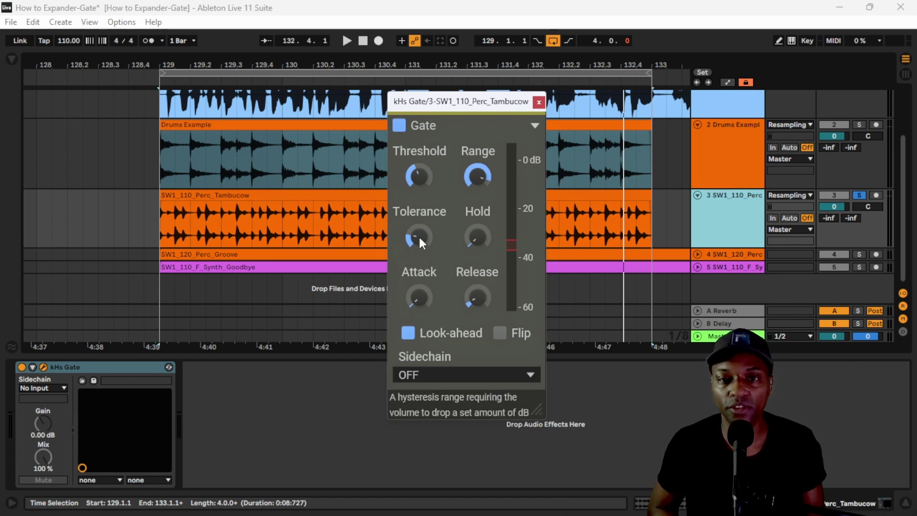
{"action": "left_click_drag", "start_coordinate": [419, 235], "coordinate": [418, 230]}
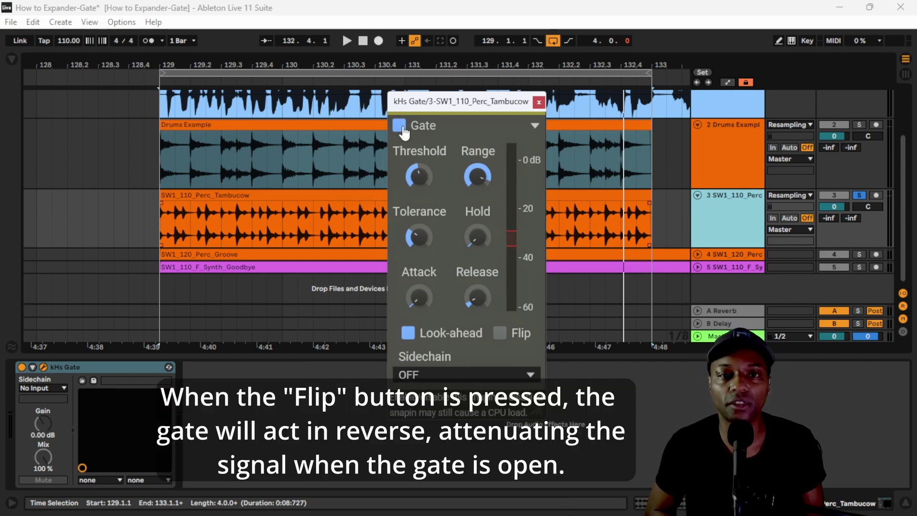
Select the SW1_110_Perc_Tambucow clip and switch its bypassed gate back on
{"action": "left_click", "coordinate": [633, 199]}
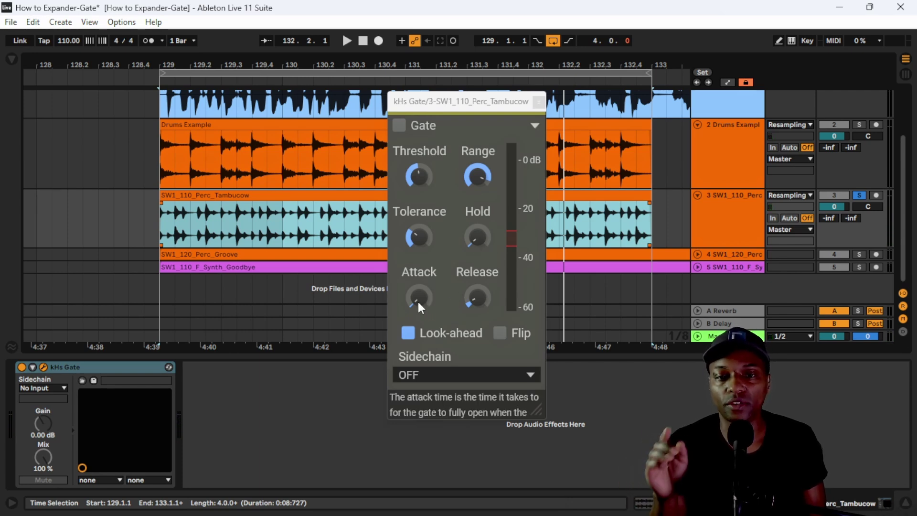
{"action": "mouse_move", "coordinate": [468, 298]}
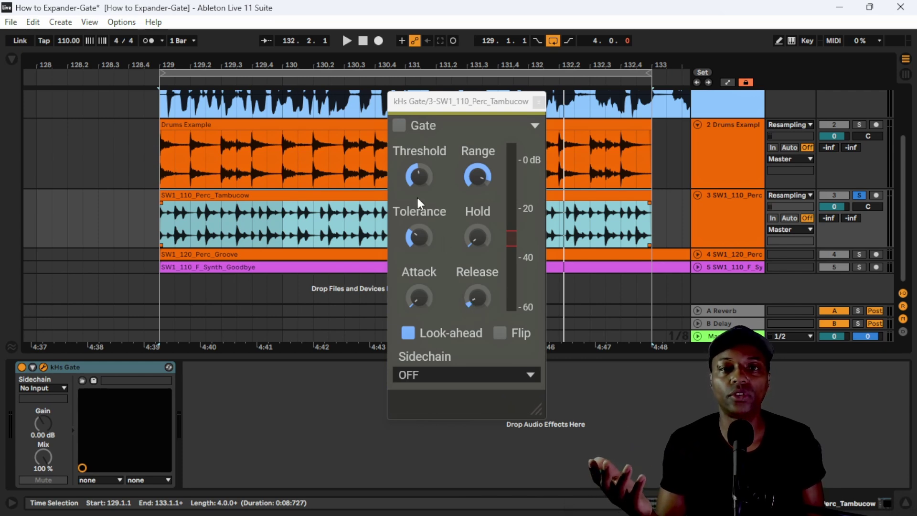
{"action": "left_click_drag", "start_coordinate": [432, 104], "coordinate": [409, 102]}
{"action": "mouse_move", "coordinate": [404, 115]}
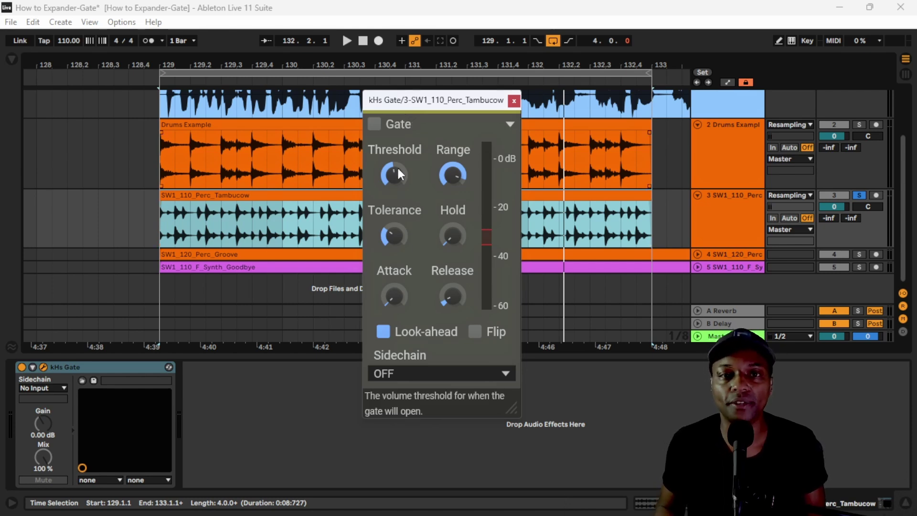
{"action": "left_click", "coordinate": [376, 126]}
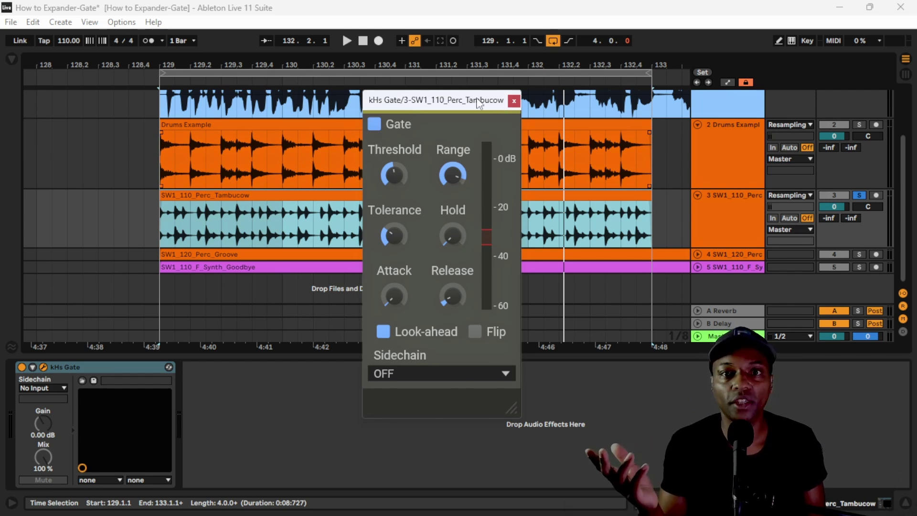
Reposition the kHs Gate window over the middle of the arrangement
{"action": "left_click_drag", "start_coordinate": [477, 97], "coordinate": [477, 125]}
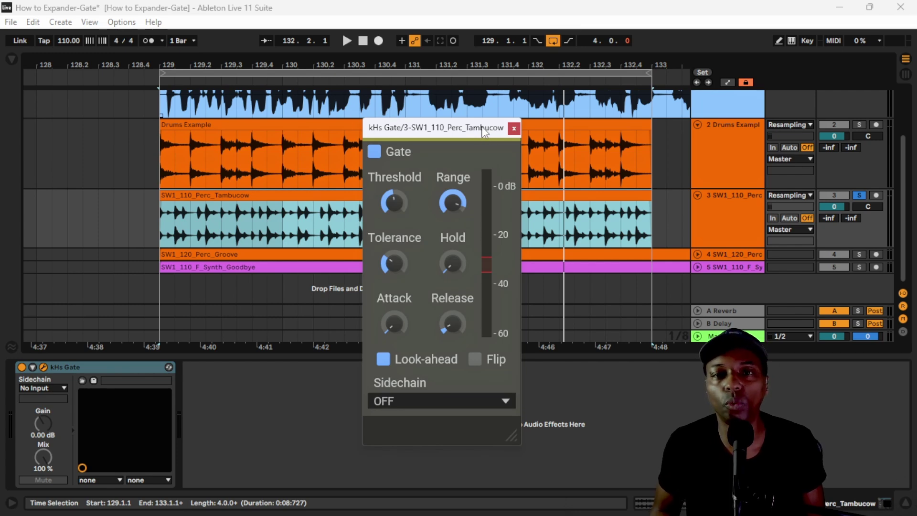
{"action": "left_click_drag", "start_coordinate": [484, 133], "coordinate": [463, 110]}
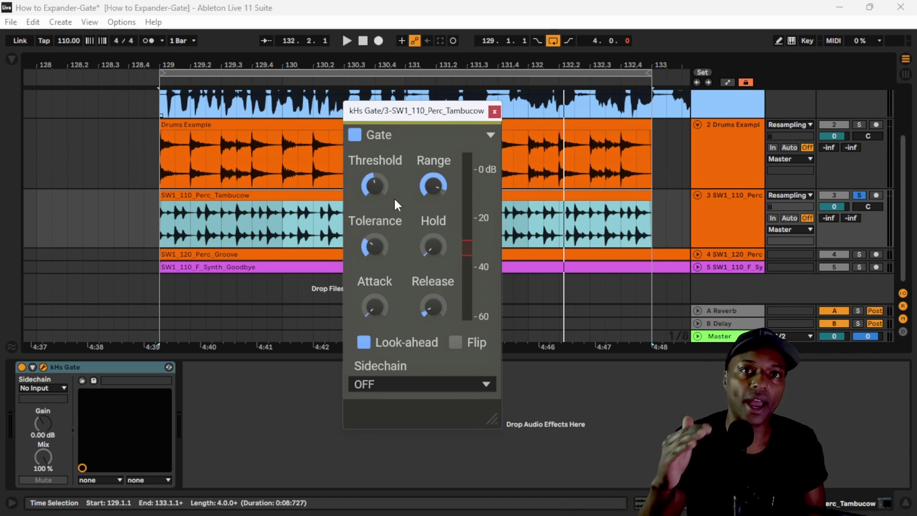
{"action": "mouse_move", "coordinate": [380, 280]}
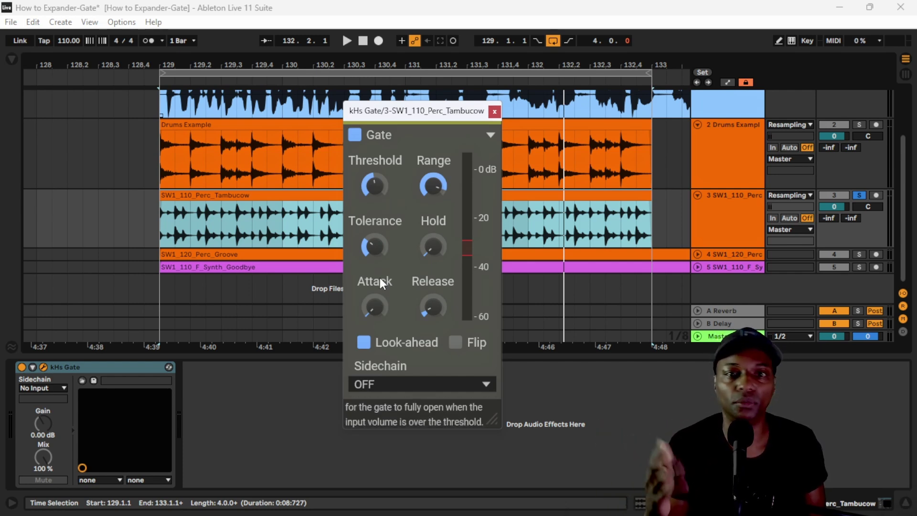
{"action": "left_click_drag", "start_coordinate": [382, 111], "coordinate": [402, 123]}
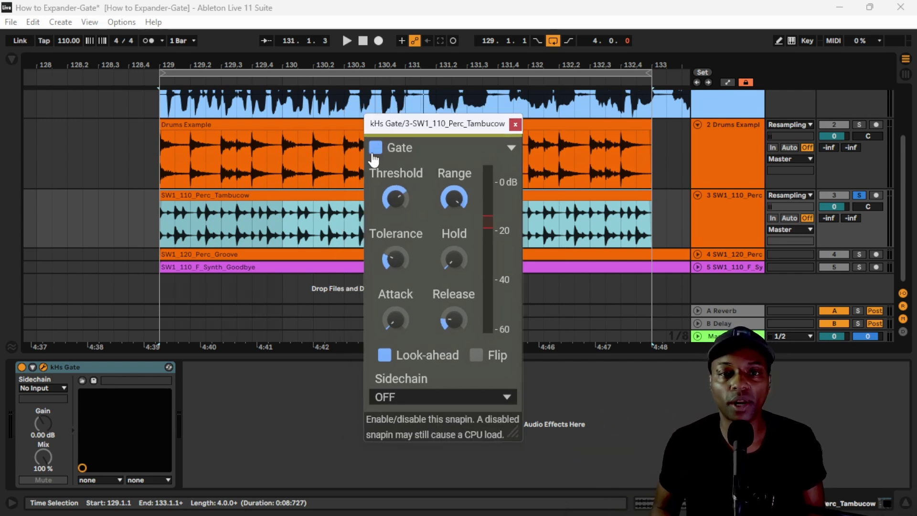
Raise the gate's Threshold to its maximum and lengthen its Attack and Release times
{"action": "mouse_move", "coordinate": [387, 217]}
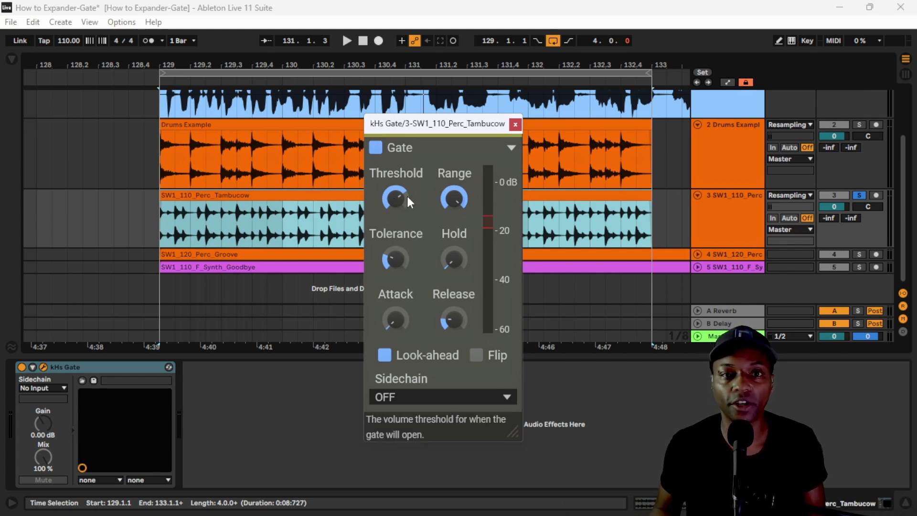
{"action": "left_click_drag", "start_coordinate": [395, 198], "coordinate": [395, 194]}
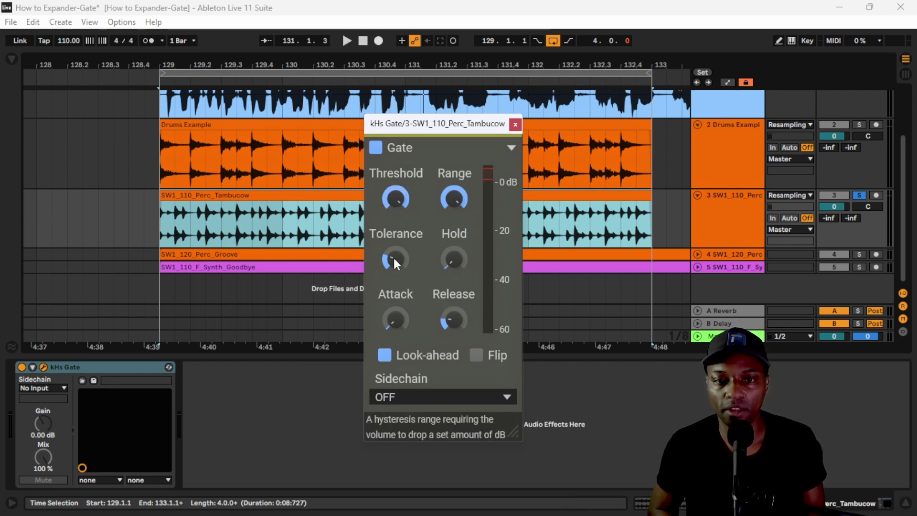
{"action": "left_click_drag", "start_coordinate": [396, 319], "coordinate": [397, 313]}
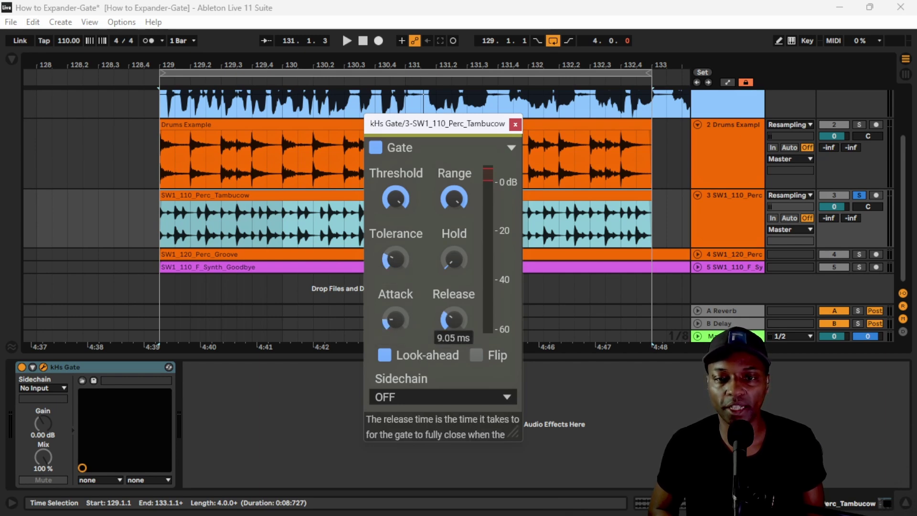
{"action": "left_click_drag", "start_coordinate": [454, 319], "coordinate": [454, 314]}
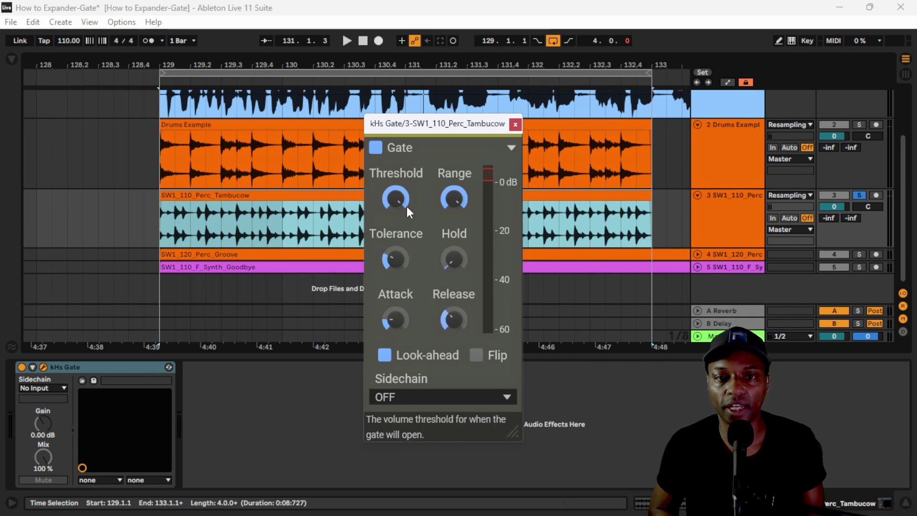
While the percussion loops, lower the Threshold and lengthen Release to 39.8 ms, comparing against bypass and leaving the gate on
{"action": "key", "text": "space"}
{"action": "left_click_drag", "start_coordinate": [391, 200], "coordinate": [392, 220]}
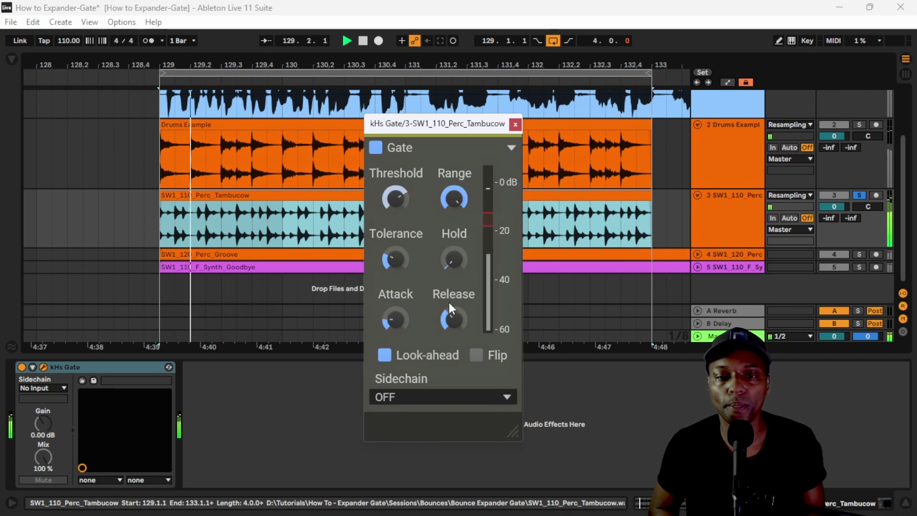
{"action": "left_click_drag", "start_coordinate": [453, 319], "coordinate": [453, 316]}
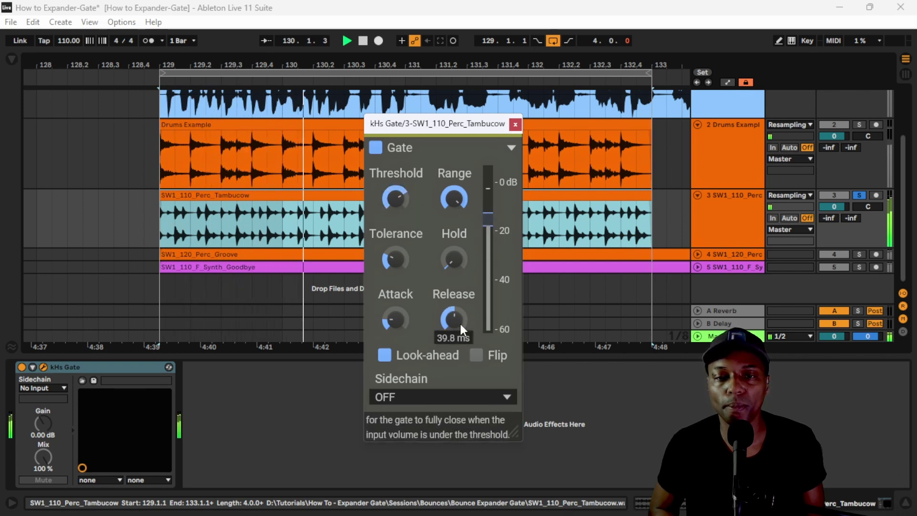
{"action": "left_click_drag", "start_coordinate": [388, 197], "coordinate": [388, 192]}
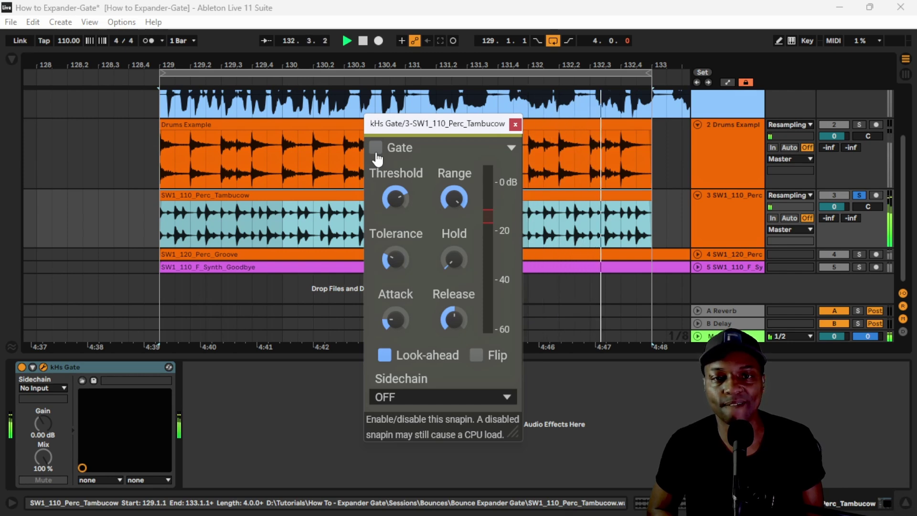
{"action": "left_click", "coordinate": [375, 149]}
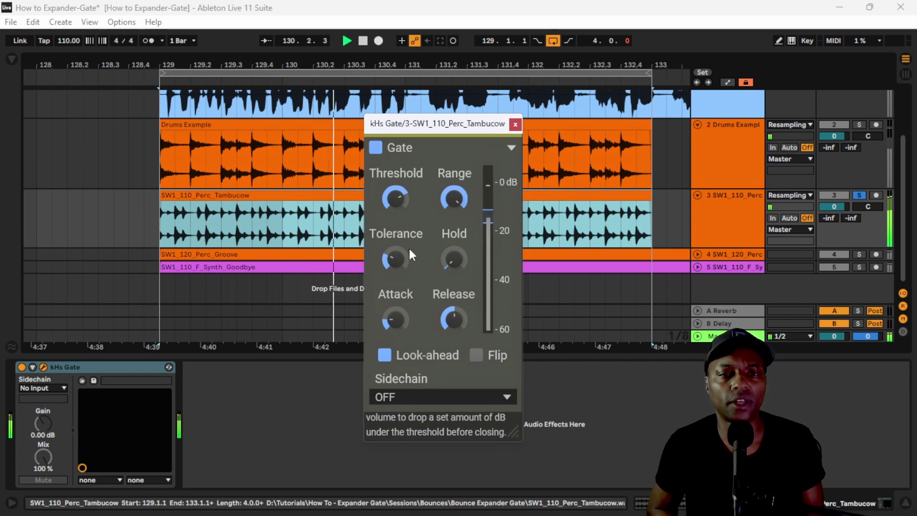
Fine-tune the gate's Threshold and shorten its Release while listening, and stop playback
{"action": "left_click", "coordinate": [393, 195]}
{"action": "left_click_drag", "start_coordinate": [393, 195], "coordinate": [394, 219]}
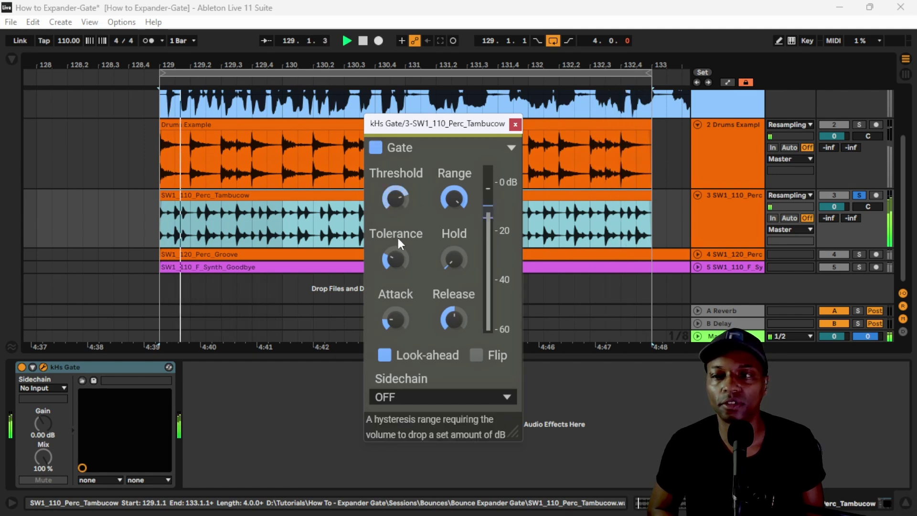
{"action": "left_click_drag", "start_coordinate": [451, 319], "coordinate": [451, 352]}
{"action": "key", "text": "space"}
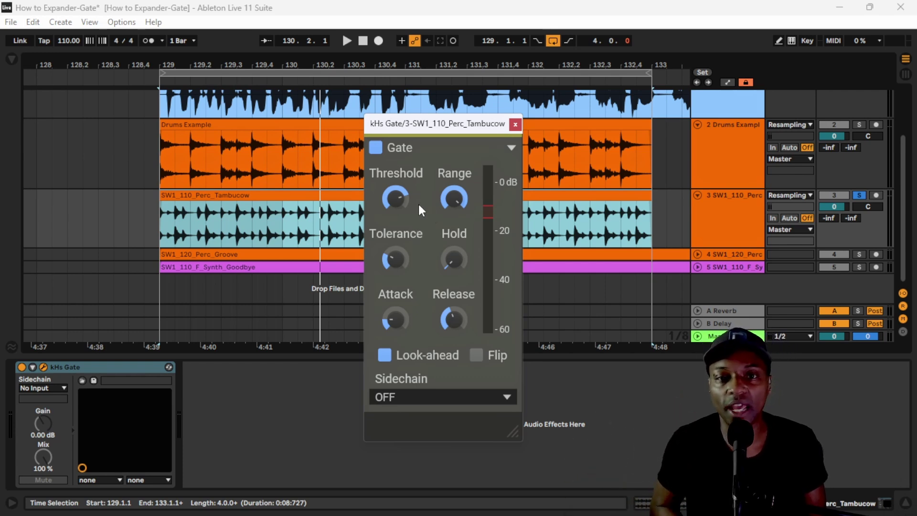
Replay the percussion loop while narrowing the gate's Tolerance slightly and lengthening its Hold
{"action": "key", "text": "space"}
{"action": "mouse_move", "coordinate": [403, 200]}
{"action": "left_mouse_down"}
{"action": "mouse_move", "coordinate": [404, 272]}
{"action": "mouse_move", "coordinate": [402, 199]}
{"action": "left_mouse_up"}
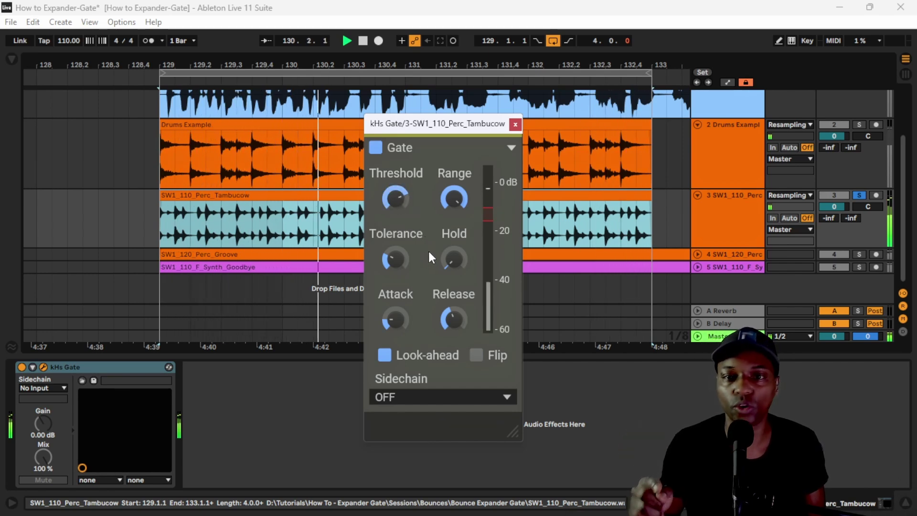
{"action": "left_click_drag", "start_coordinate": [393, 263], "coordinate": [394, 265]}
{"action": "left_click_drag", "start_coordinate": [456, 258], "coordinate": [456, 245]}
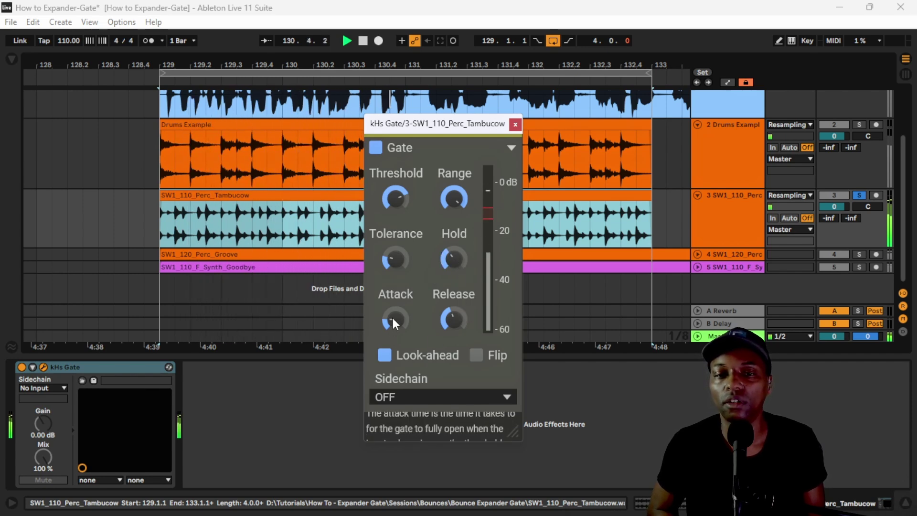
Shorten the gate's Attack to near its minimum and shorten the Release slightly while auditioning the loop
{"action": "mouse_move", "coordinate": [392, 319]}
{"action": "left_mouse_down"}
{"action": "mouse_move", "coordinate": [392, 330]}
{"action": "mouse_move", "coordinate": [390, 320]}
{"action": "left_mouse_up"}
{"action": "key", "text": "space"}
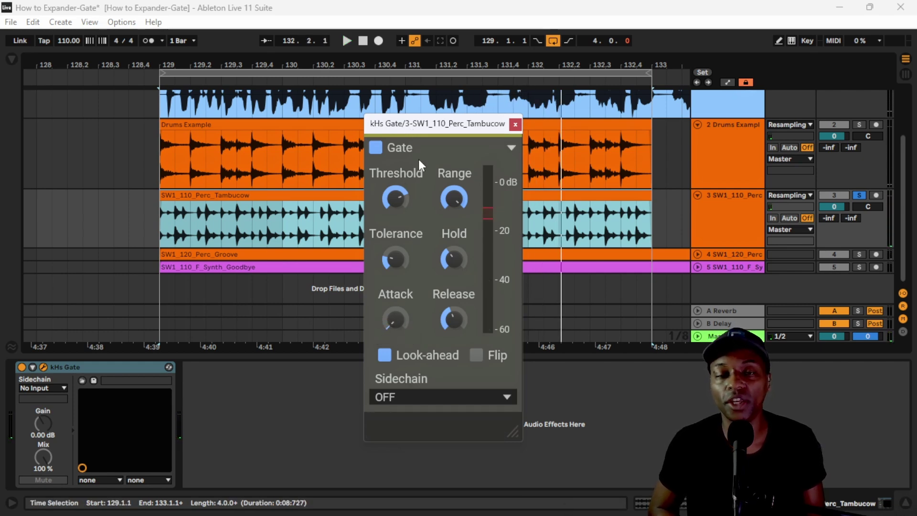
{"action": "left_click_drag", "start_coordinate": [434, 128], "coordinate": [430, 123]}
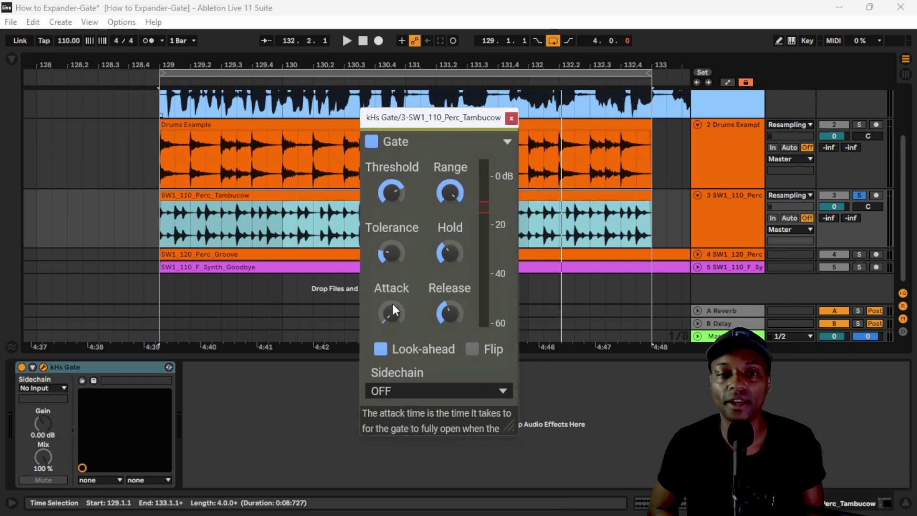
{"action": "key", "text": "space"}
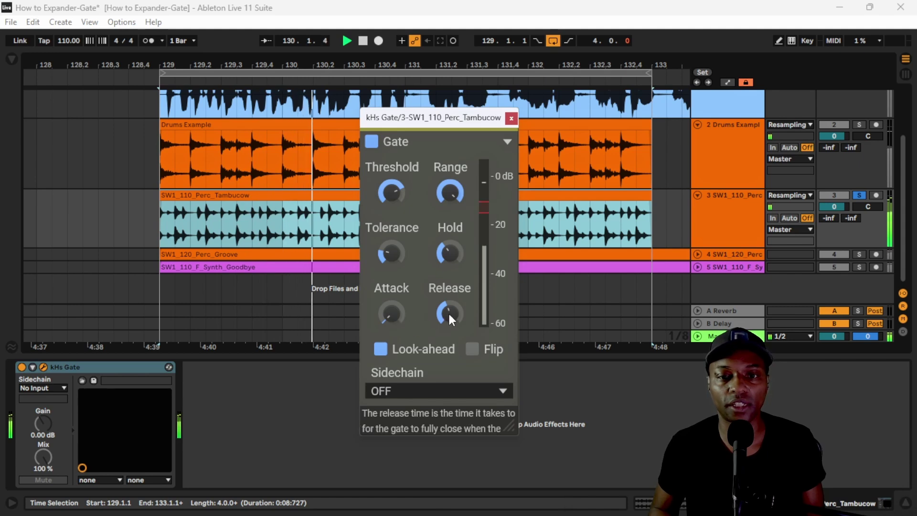
{"action": "mouse_move", "coordinate": [447, 311]}
{"action": "left_mouse_down"}
{"action": "mouse_move", "coordinate": [448, 355]}
{"action": "mouse_move", "coordinate": [448, 329]}
{"action": "left_mouse_up"}
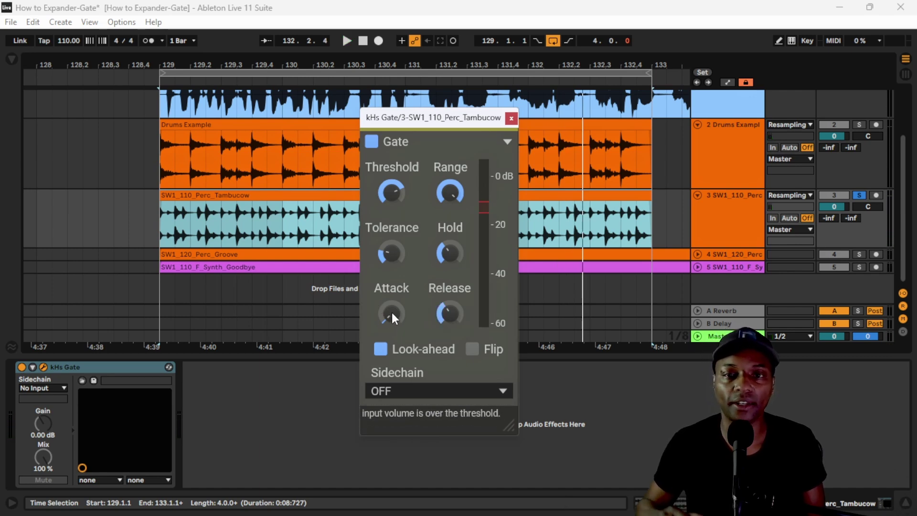
Audition an Attack of 25.8 ms on the loop, settle on a shorter one, and raise the Threshold slightly
{"action": "key", "text": "space"}
{"action": "mouse_move", "coordinate": [394, 314]}
{"action": "left_mouse_down"}
{"action": "mouse_move", "coordinate": [394, 278]}
{"action": "mouse_move", "coordinate": [392, 308]}
{"action": "left_mouse_up"}
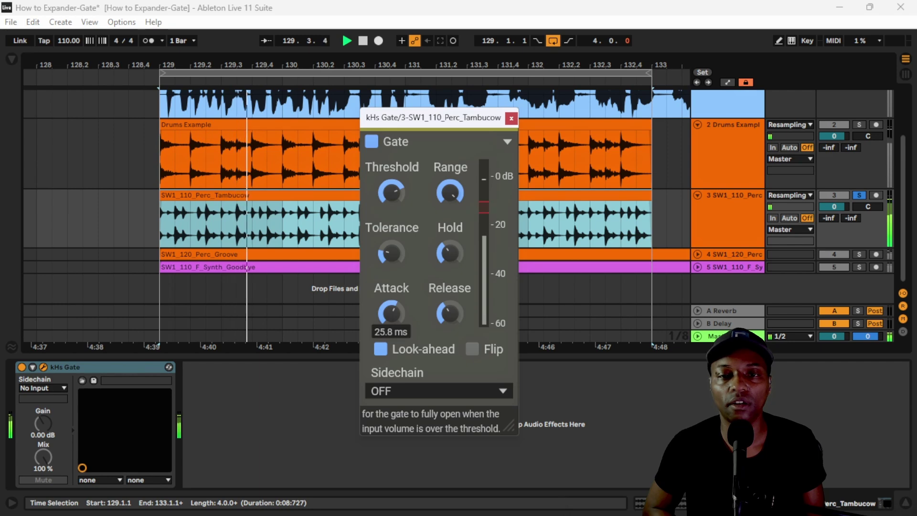
{"action": "left_click_drag", "start_coordinate": [390, 312], "coordinate": [391, 337]}
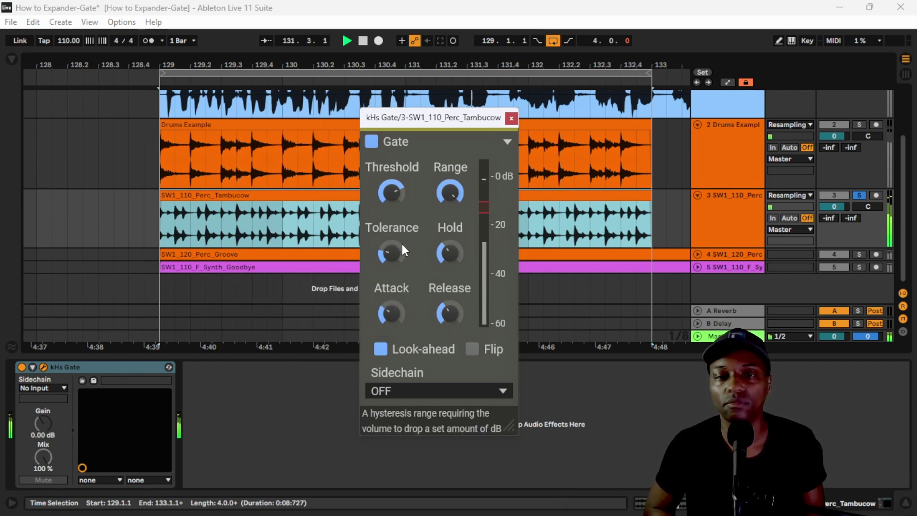
{"action": "left_click_drag", "start_coordinate": [391, 191], "coordinate": [392, 182]}
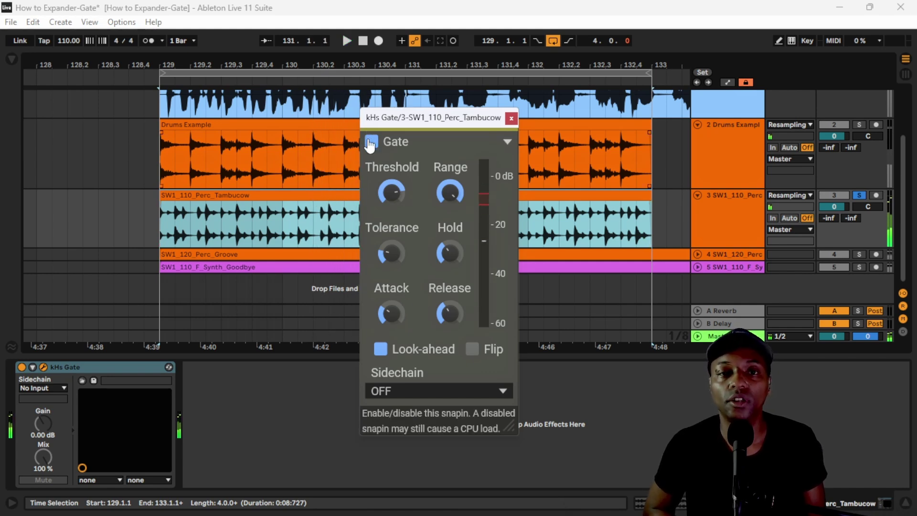
Stop playback, close the gate window and reopen it from the SW1_110_Perc_Tambucow track
{"action": "left_click", "coordinate": [511, 118]}
{"action": "key", "text": "space"}
{"action": "left_click", "coordinate": [725, 206]}
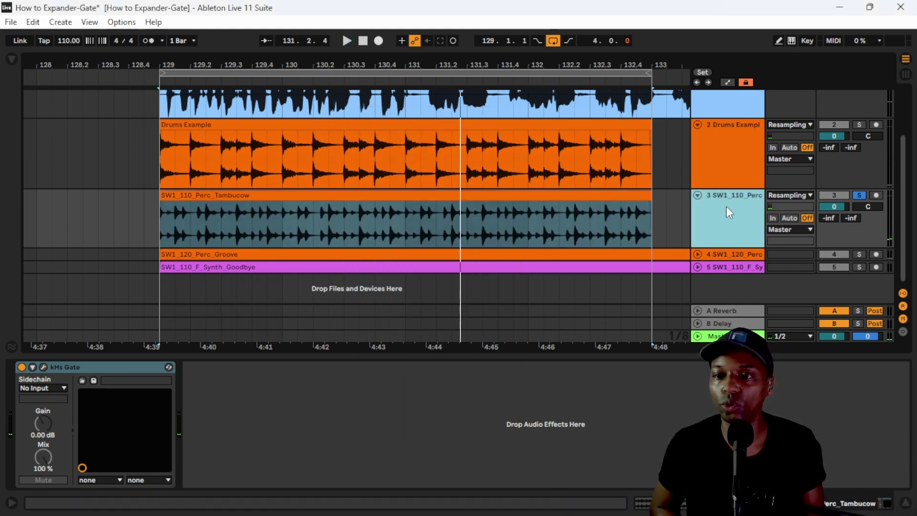
{"action": "left_click", "coordinate": [42, 367]}
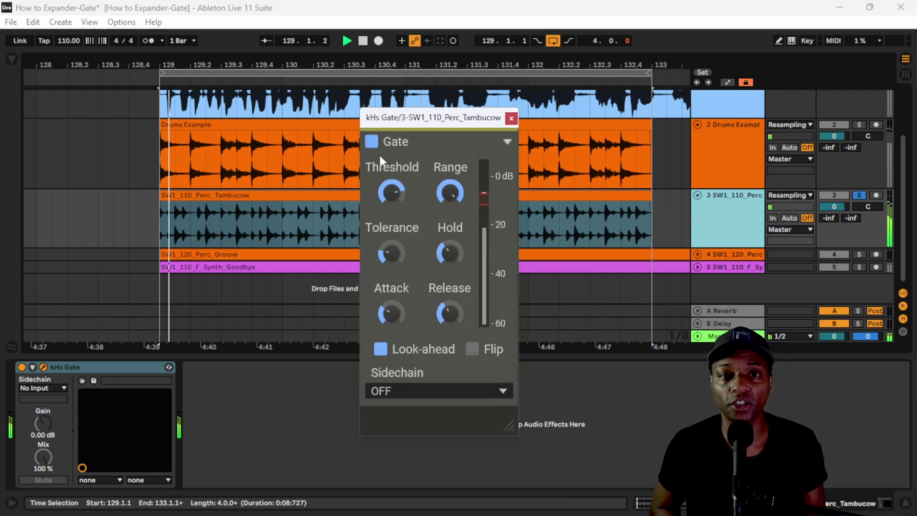
Unfold the SW1_120_Perc_Groove track and reselect the SW1_110_Perc_Tambucow track
{"action": "left_click", "coordinate": [699, 255]}
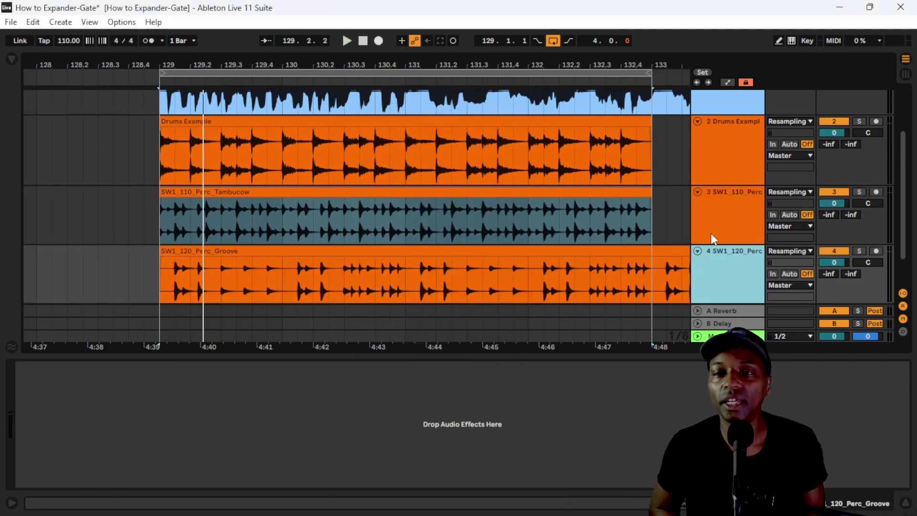
{"action": "scroll", "coordinate": [710, 233], "scroll_direction": "down", "scroll_amount": 2}
{"action": "left_click", "coordinate": [740, 181]}
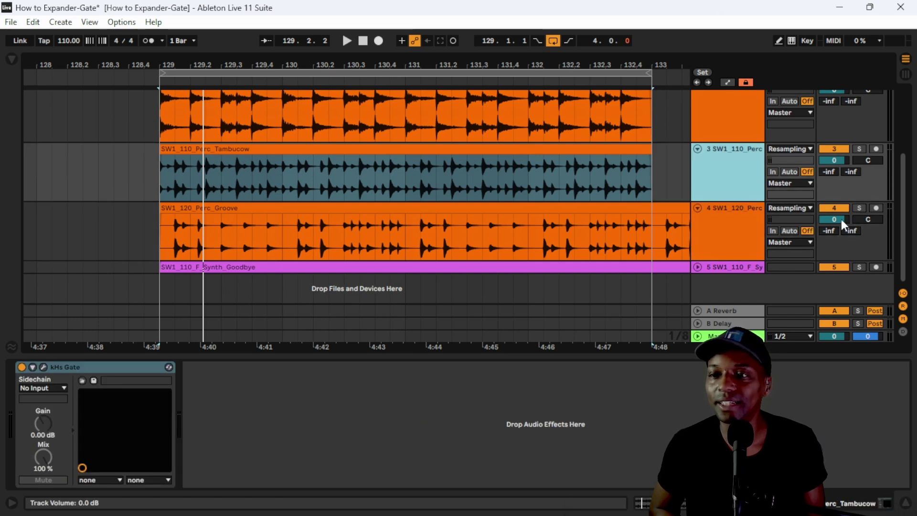
Solo the SW1_120_Perc_Groove track and audition its clip, showing the clip's full length in the arrangement
{"action": "left_click", "coordinate": [859, 267]}
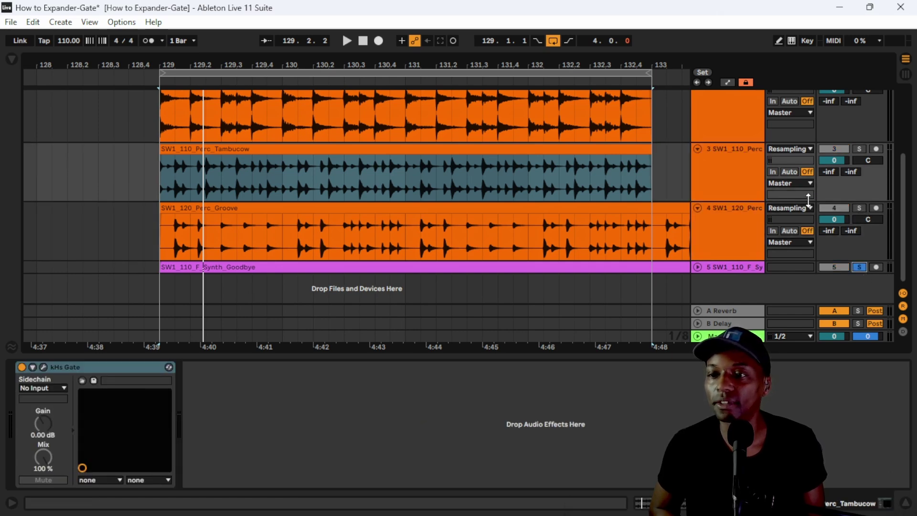
{"action": "left_click", "coordinate": [859, 208]}
{"action": "left_click", "coordinate": [382, 208]}
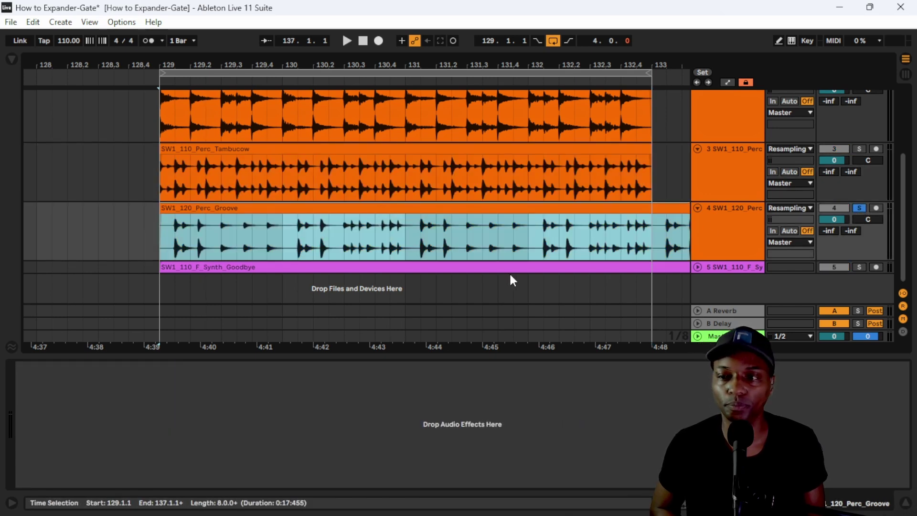
{"action": "key", "text": "space"}
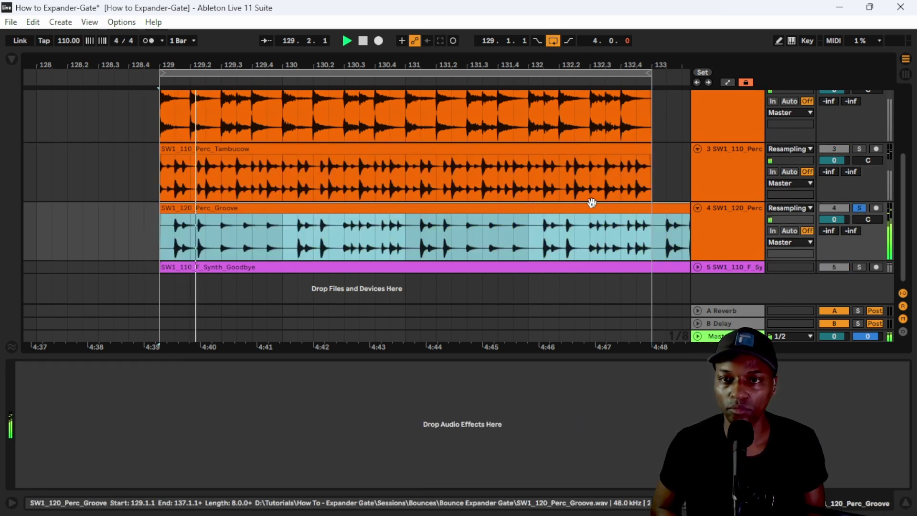
{"action": "left_click_drag", "start_coordinate": [579, 64], "coordinate": [580, 81]}
{"action": "left_click_drag", "start_coordinate": [490, 67], "coordinate": [490, 51]}
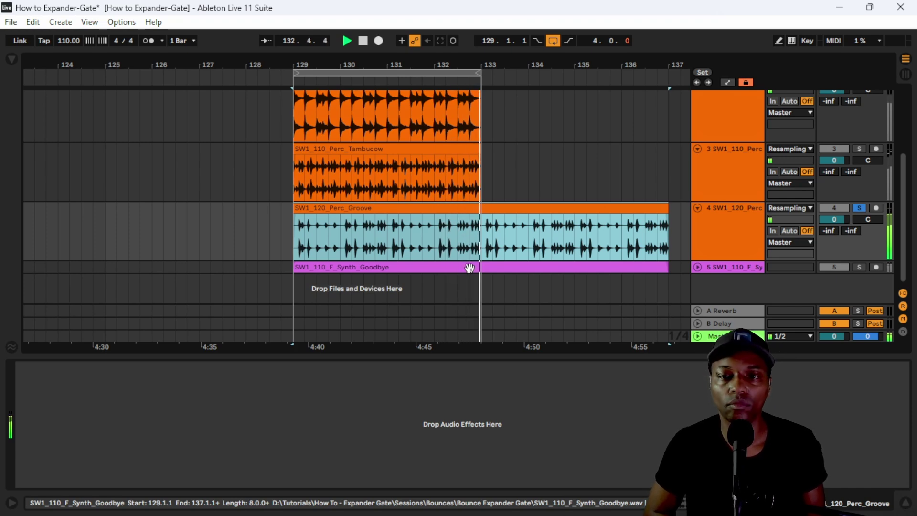
{"action": "key", "text": "space"}
Unfold and solo the SW1_110_F_Synth_Goodbye track, play it, and extend the loop to eight bars ending at bar 137
{"action": "left_click", "coordinate": [714, 269]}
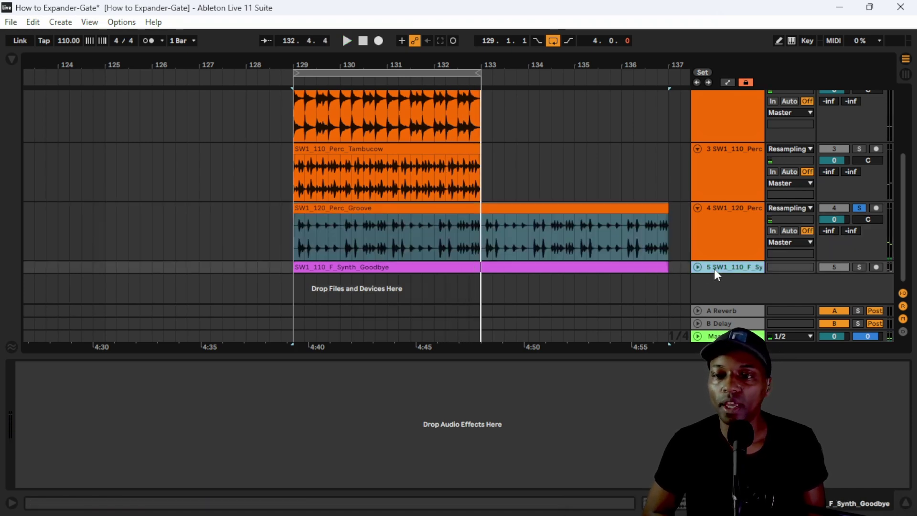
{"action": "left_click", "coordinate": [697, 266]}
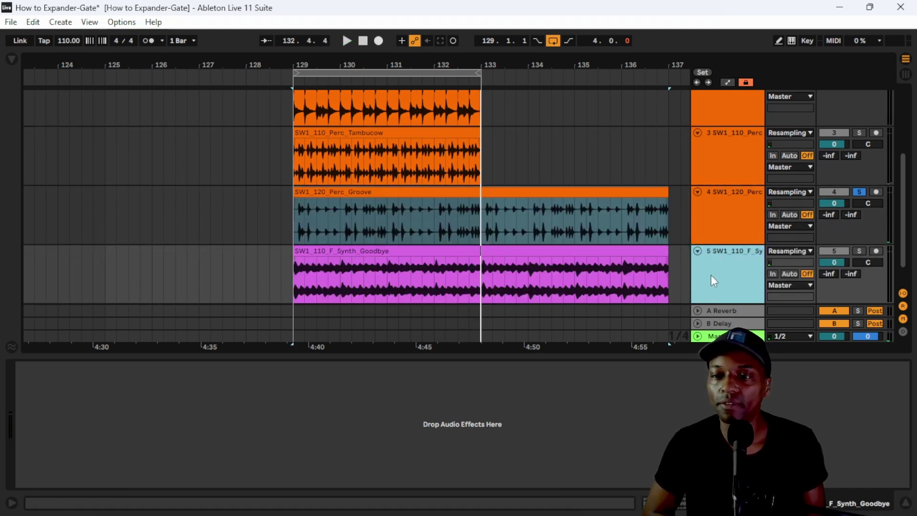
{"action": "left_click", "coordinate": [860, 251]}
{"action": "key", "text": "space"}
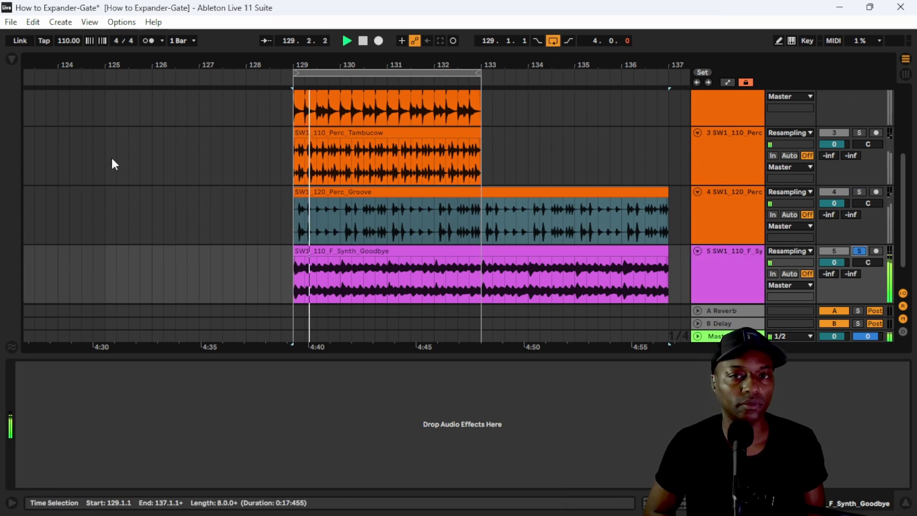
{"action": "left_click_drag", "start_coordinate": [479, 72], "coordinate": [668, 76]}
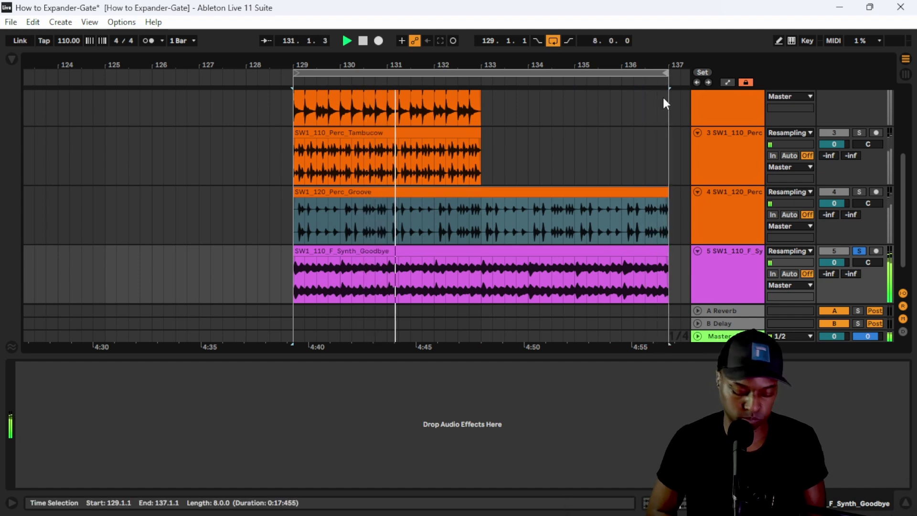
Add Reason Rack Plugin Effect from the browser to the SW1_110_F_Synth_Goodbye track, then close the browser and plugin window
{"action": "key", "text": "ctrl+f"}
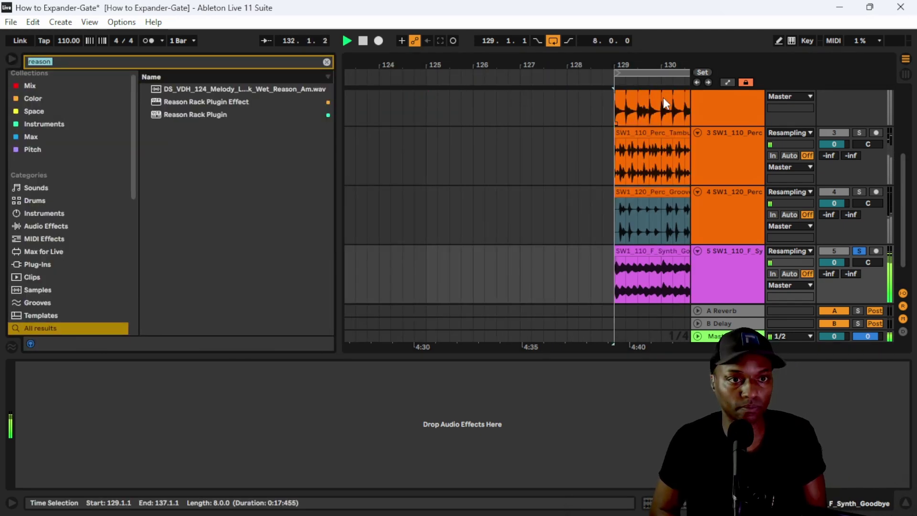
{"action": "left_click_drag", "start_coordinate": [249, 102], "coordinate": [668, 274]}
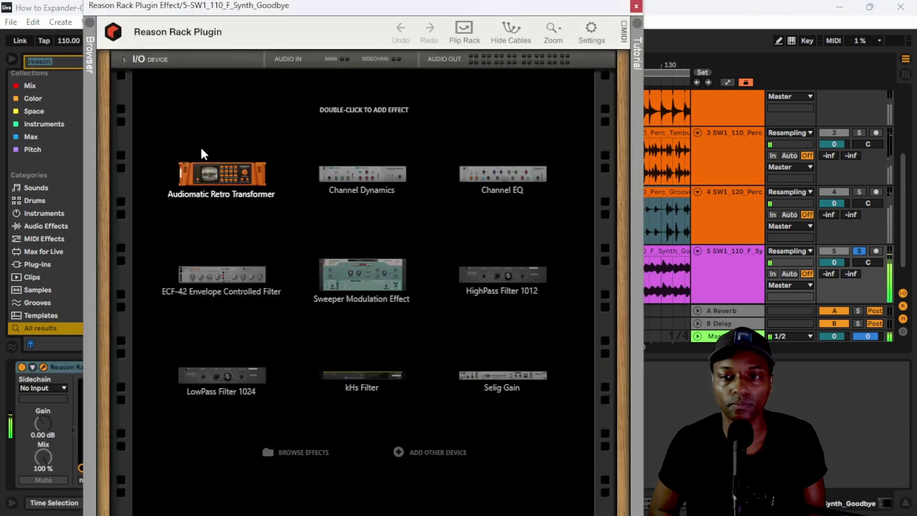
{"action": "left_click", "coordinate": [16, 59]}
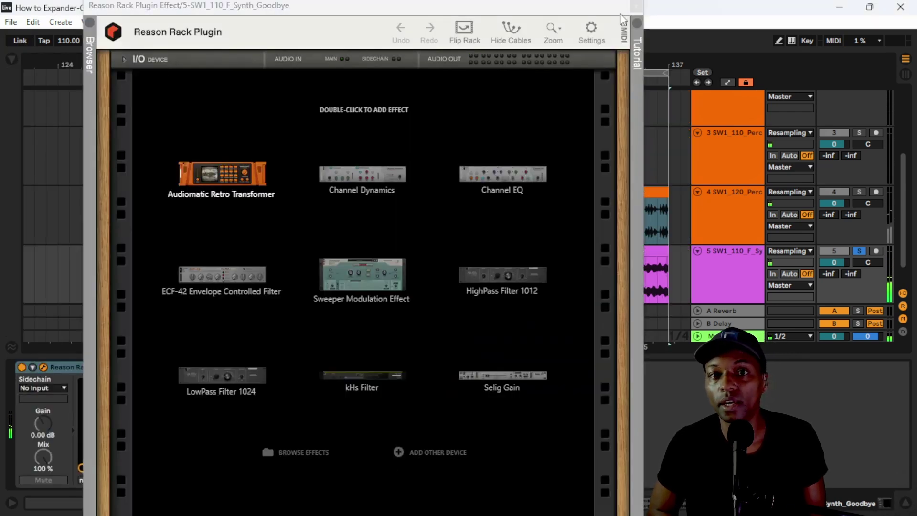
{"action": "left_click_drag", "start_coordinate": [601, 13], "coordinate": [626, 18]}
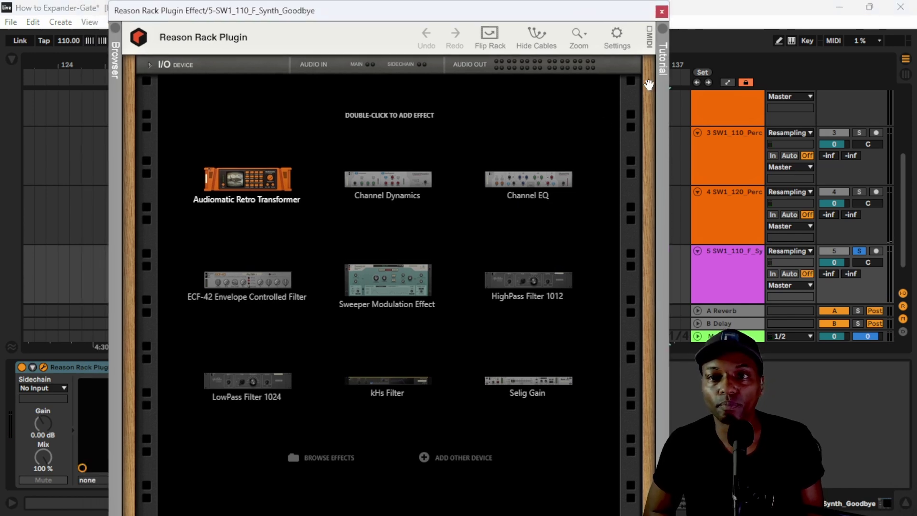
{"action": "left_click", "coordinate": [662, 11]}
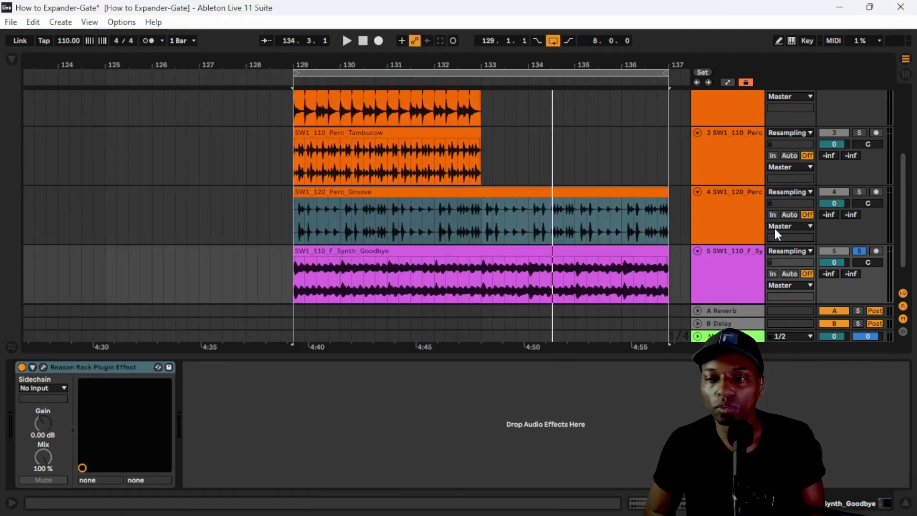
Reopen the synth track's Reason Rack, add Channel Dynamics to it, and start playback
{"action": "left_click", "coordinate": [741, 270]}
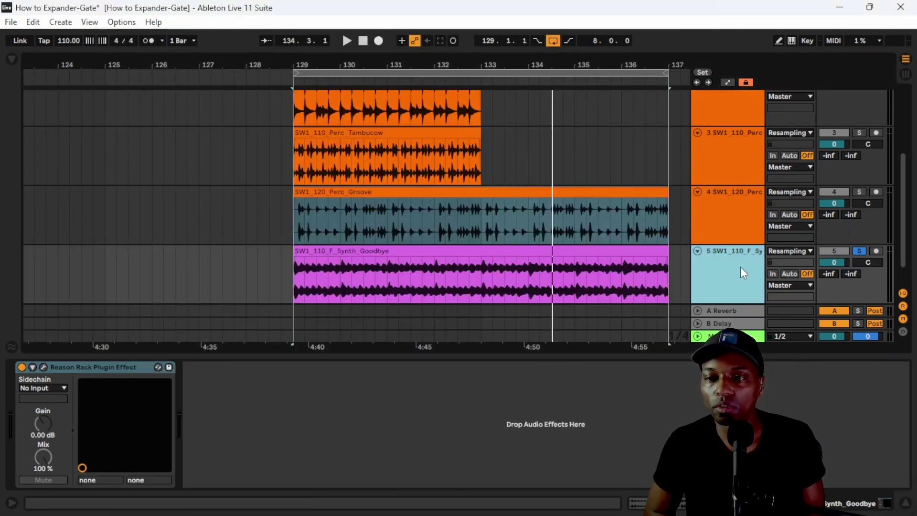
{"action": "left_click", "coordinate": [43, 367]}
{"action": "double_click", "coordinate": [405, 181]}
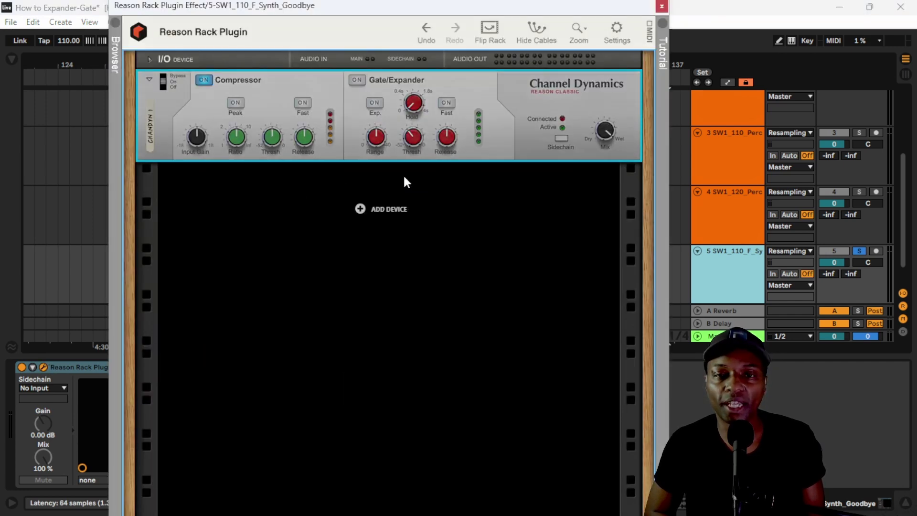
{"action": "key", "text": "space"}
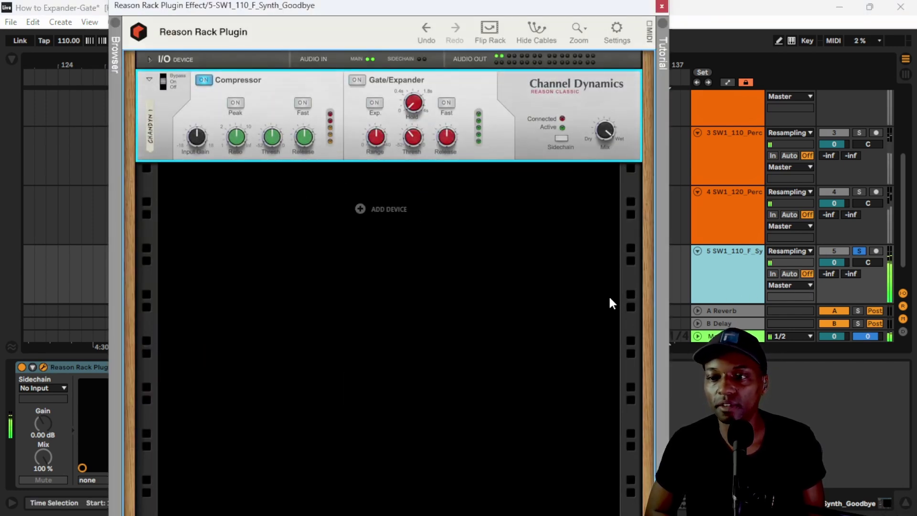
Close the rack window and set the plugin's sidechain source to 4-SW1 120 Perc Groove
{"action": "left_click", "coordinate": [662, 6]}
{"action": "left_click", "coordinate": [35, 388]}
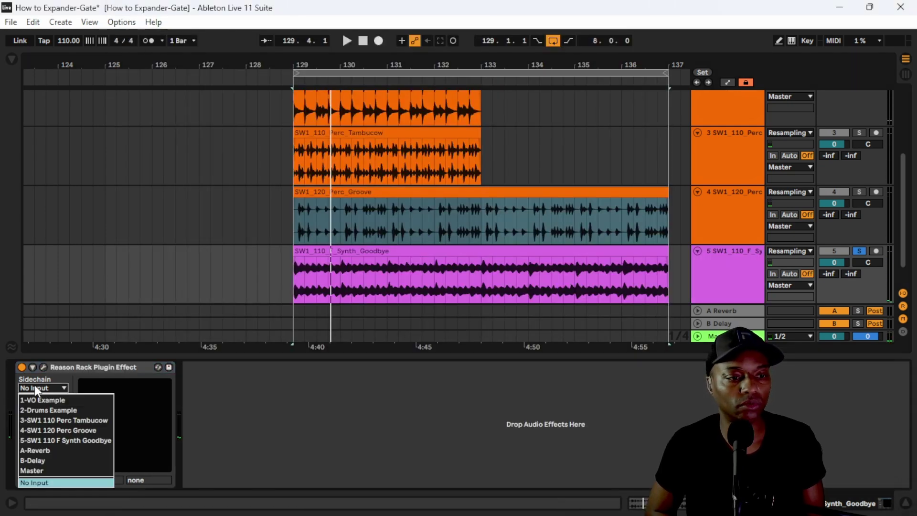
{"action": "left_click", "coordinate": [62, 433]}
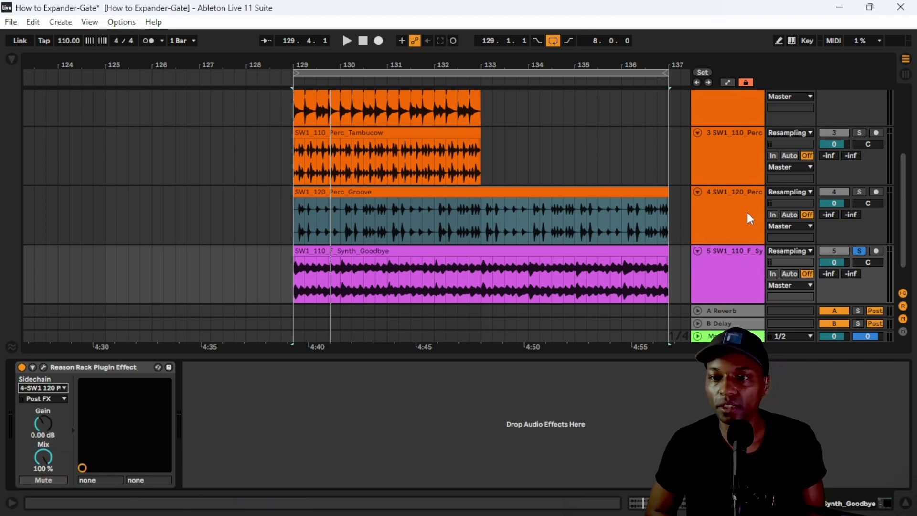
Route the SW1_120_Perc_Groove track's output to Sends Only
{"action": "left_click", "coordinate": [501, 192]}
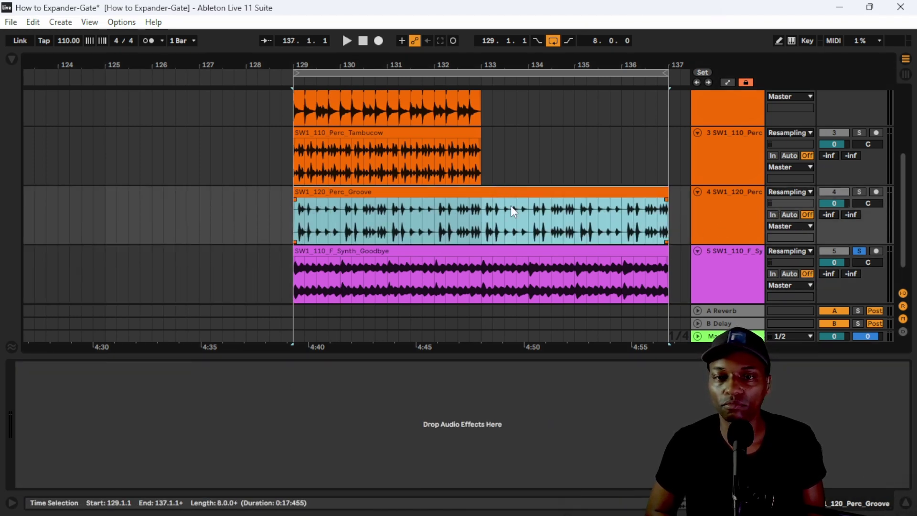
{"action": "left_click", "coordinate": [780, 226]}
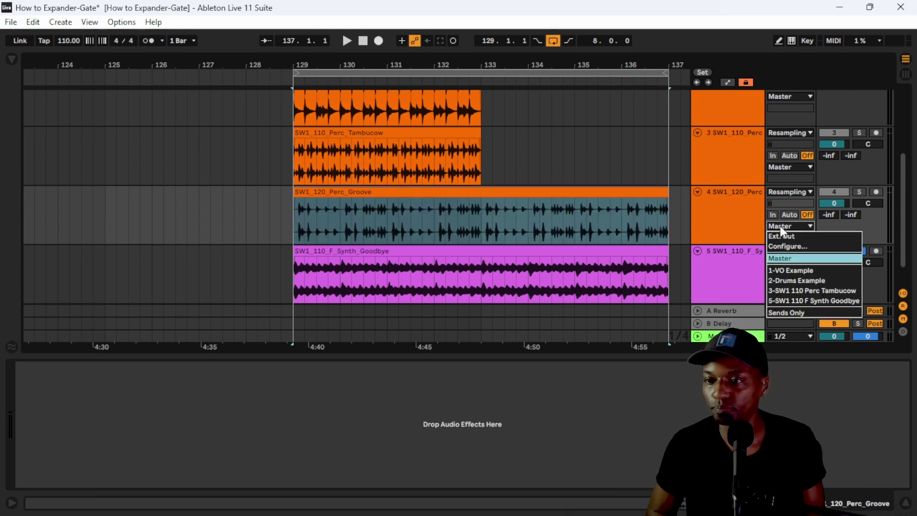
{"action": "left_click", "coordinate": [800, 311]}
{"action": "left_click", "coordinate": [739, 227]}
On the back of the synth track's rack, unfold the I/O device and cable its sidechain output to Channel Dynamics' Sidechain Input
{"action": "left_click", "coordinate": [719, 286]}
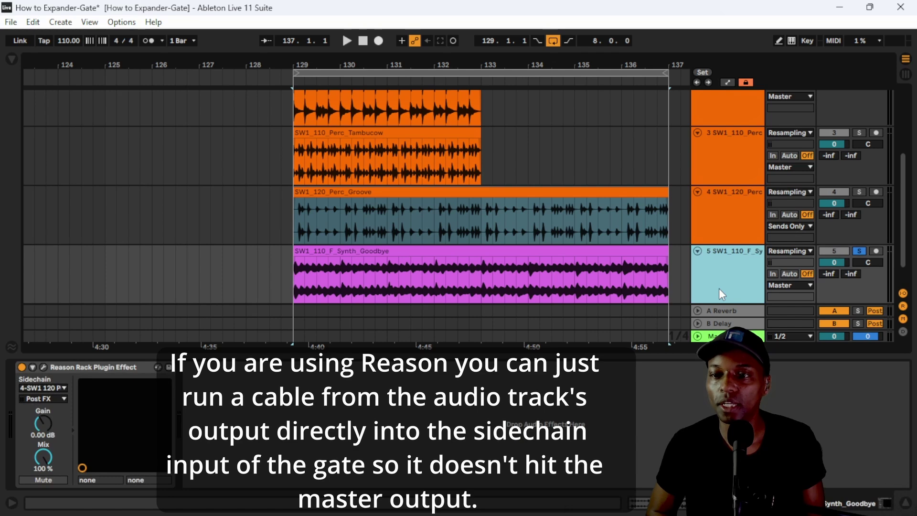
{"action": "left_click", "coordinate": [44, 366]}
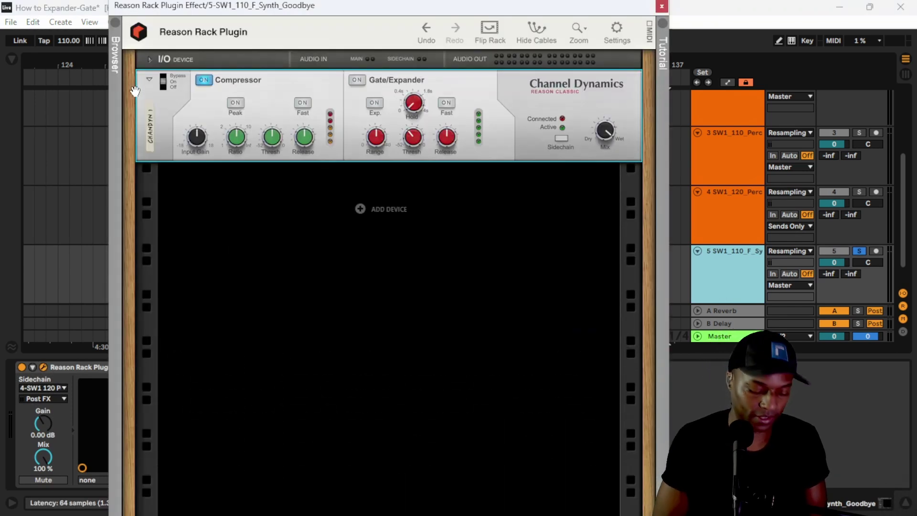
{"action": "key", "text": "Tab"}
{"action": "left_click", "coordinate": [146, 59]}
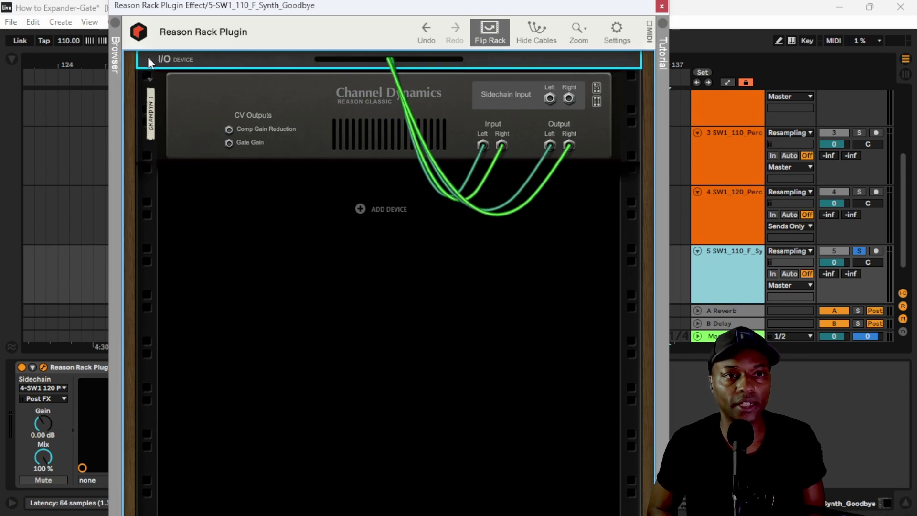
{"action": "left_click", "coordinate": [150, 59]}
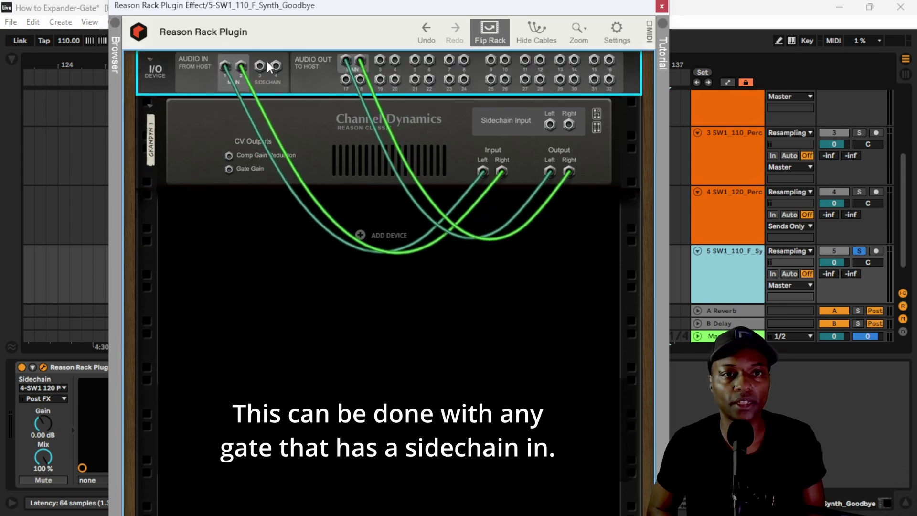
{"action": "left_click_drag", "start_coordinate": [259, 66], "coordinate": [550, 126]}
{"action": "key", "text": "Tab"}
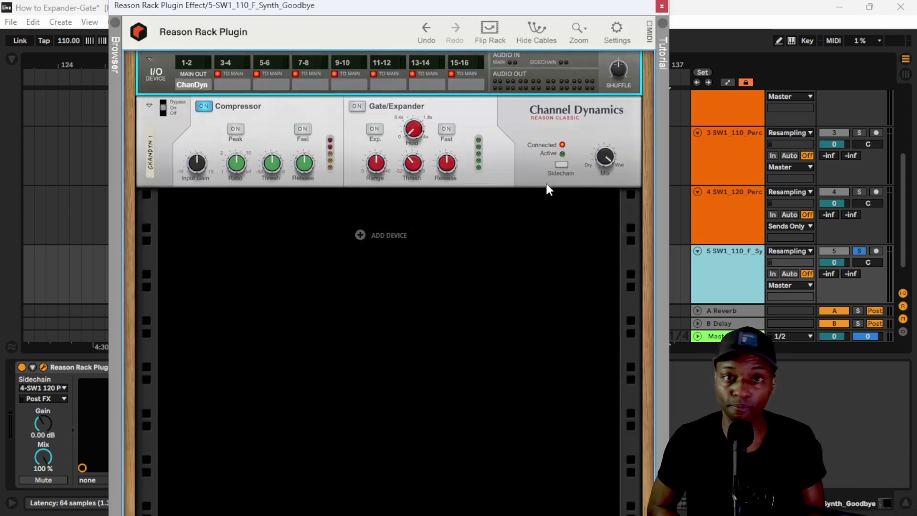
Turn off Channel Dynamics' Compressor, enable the Gate/Expander, and raise its Threshold to maximum
{"action": "left_click", "coordinate": [205, 107]}
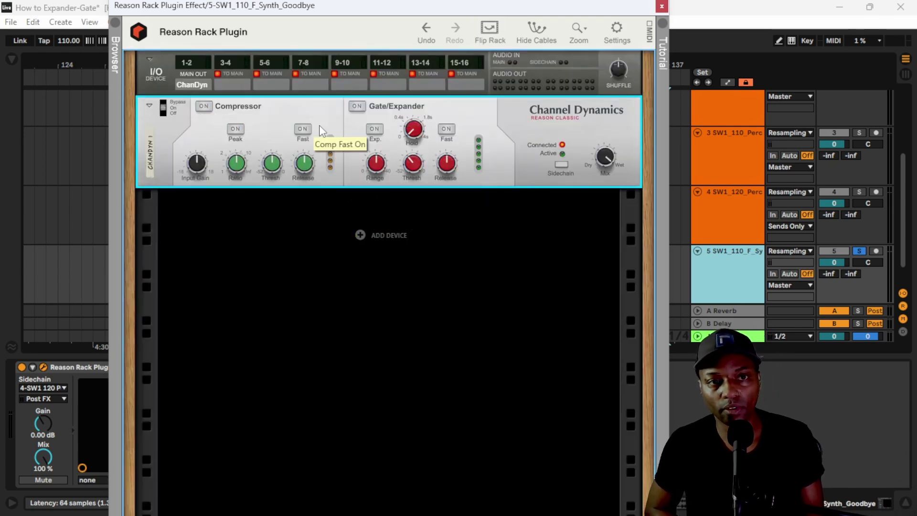
{"action": "left_click", "coordinate": [357, 106]}
{"action": "left_click_drag", "start_coordinate": [415, 165], "coordinate": [402, 40]}
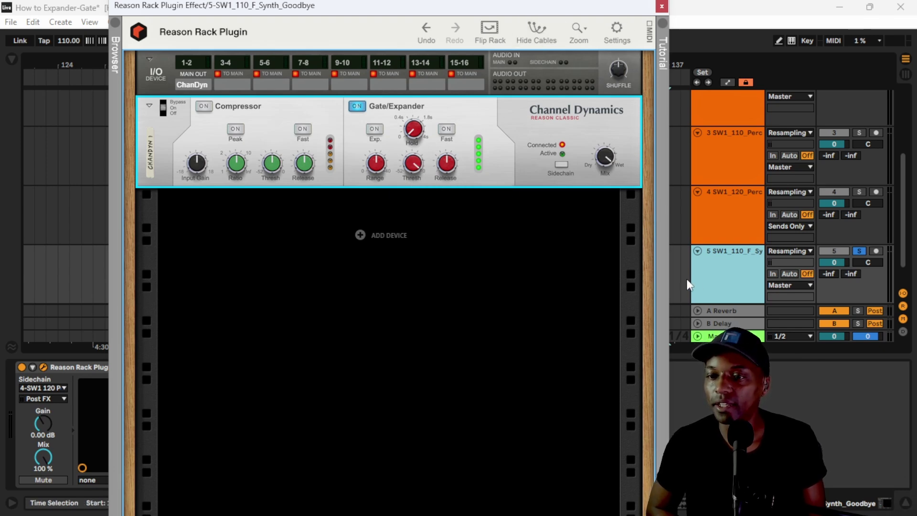
{"action": "left_click", "coordinate": [713, 280]}
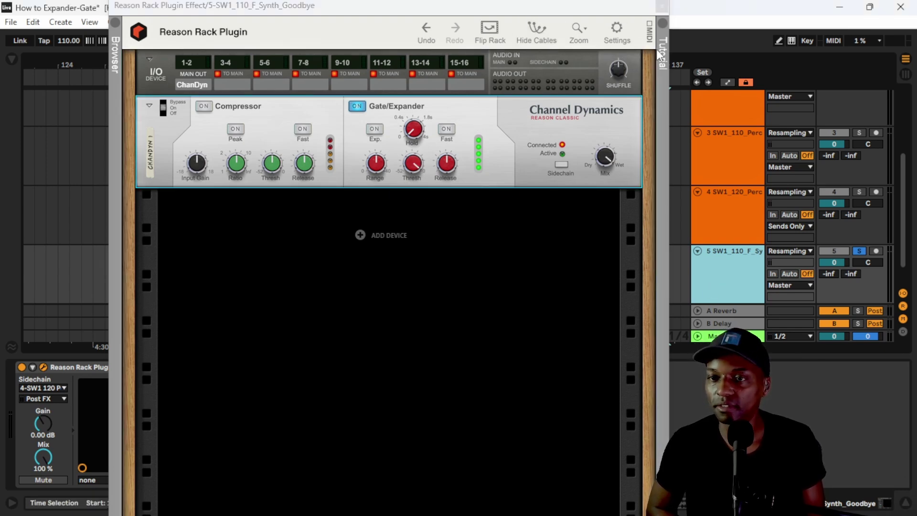
{"action": "left_click", "coordinate": [662, 6]}
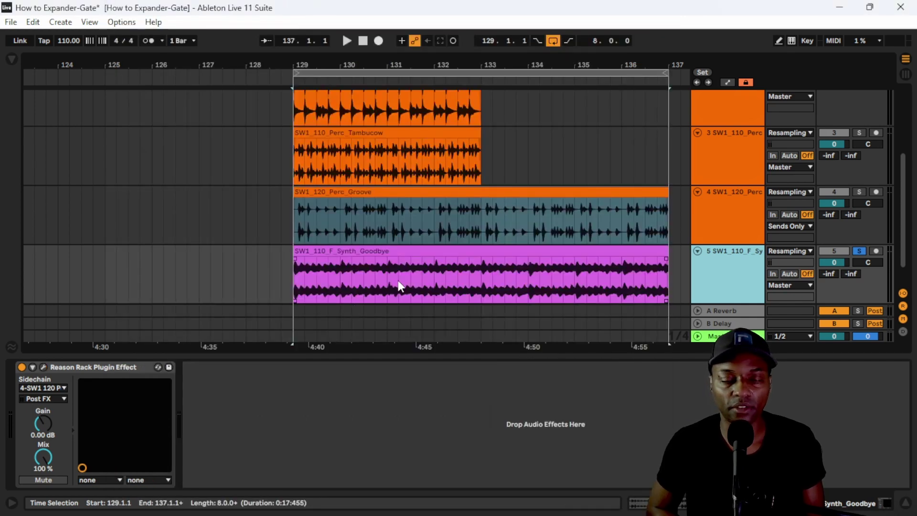
{"action": "left_click", "coordinate": [398, 192]}
{"action": "left_click", "coordinate": [711, 276]}
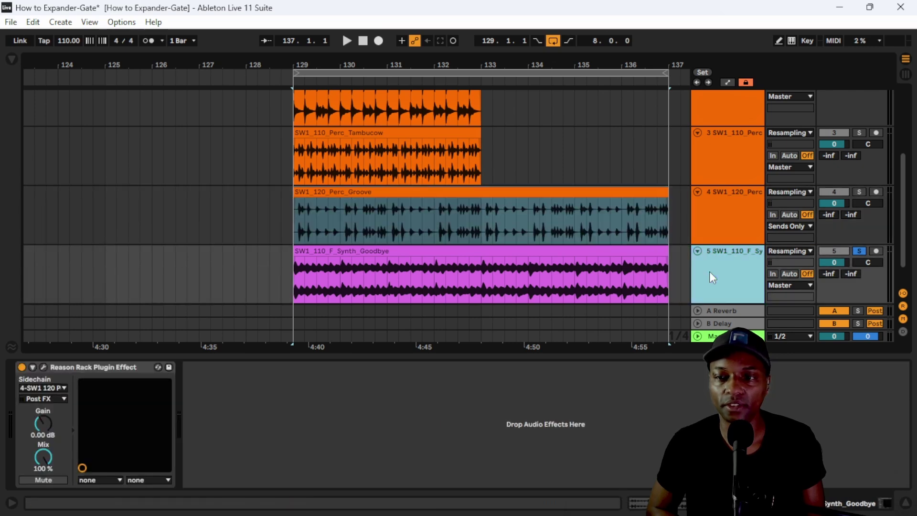
{"action": "left_click", "coordinate": [43, 367]}
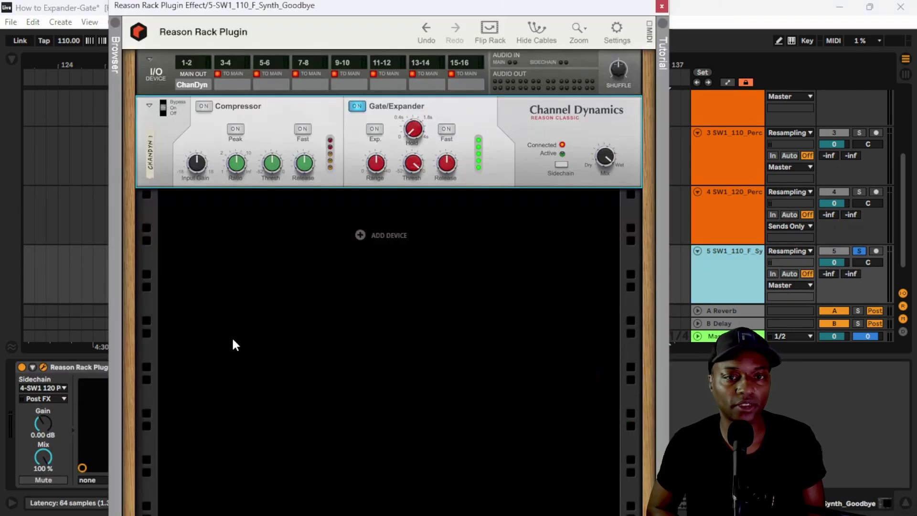
During playback, raise the gate's Range to maximum, shorten the Release, and lower the Threshold to -19.3 dB
{"action": "key", "text": "space"}
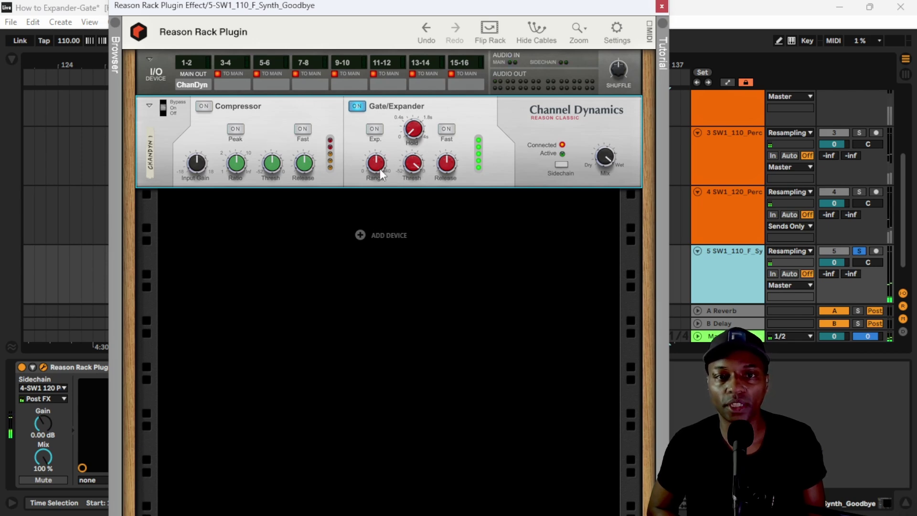
{"action": "left_click_drag", "start_coordinate": [379, 168], "coordinate": [393, 145]}
{"action": "left_click_drag", "start_coordinate": [454, 171], "coordinate": [463, 208]}
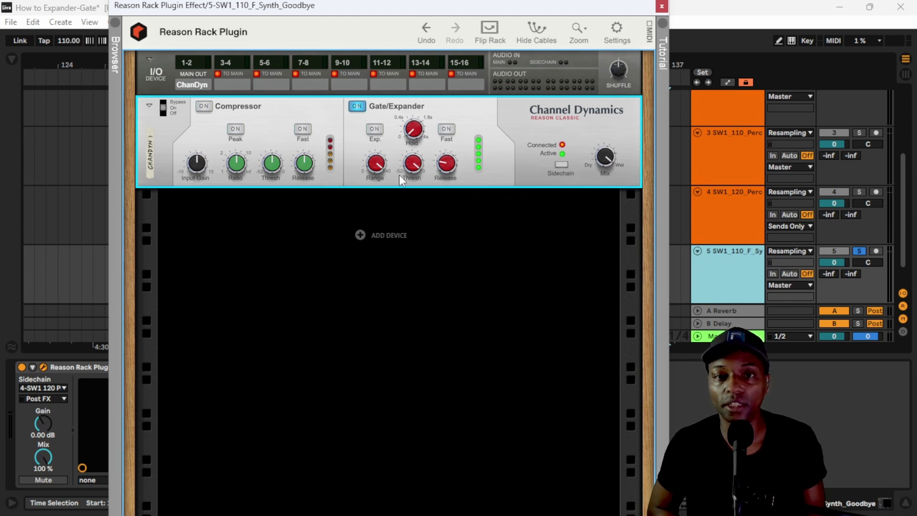
{"action": "left_click_drag", "start_coordinate": [409, 171], "coordinate": [421, 223]}
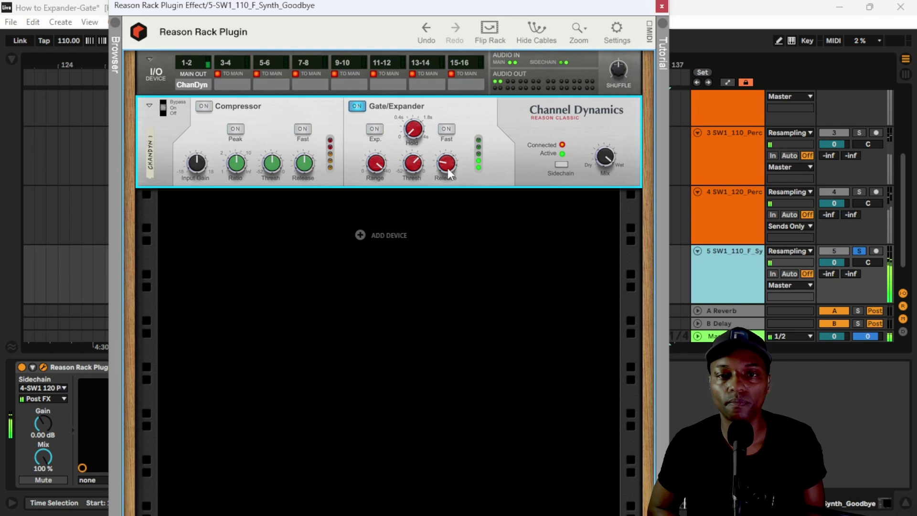
{"action": "left_click_drag", "start_coordinate": [449, 182], "coordinate": [410, 161]}
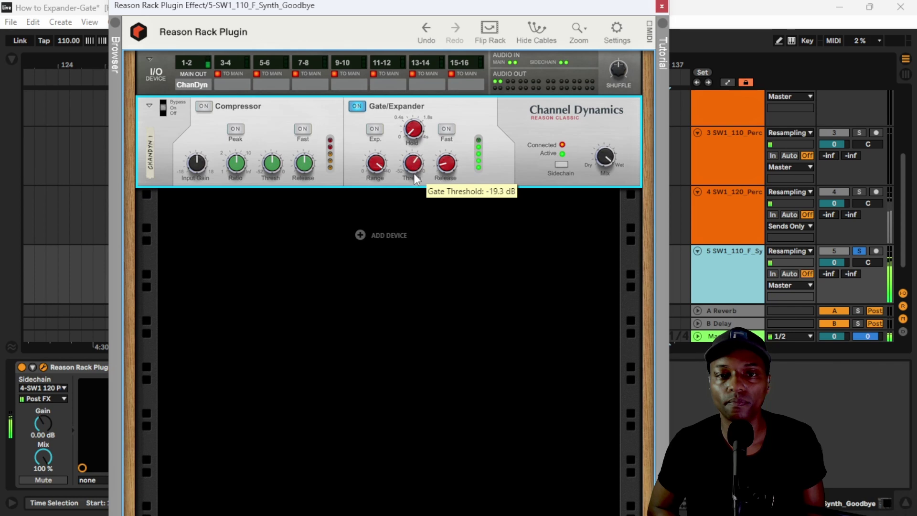
During playback, enable the gate's Fast mode, set its Release to 132 ms, and raise the Threshold past -17.3 dB
{"action": "left_click_drag", "start_coordinate": [414, 173], "coordinate": [414, 172]}
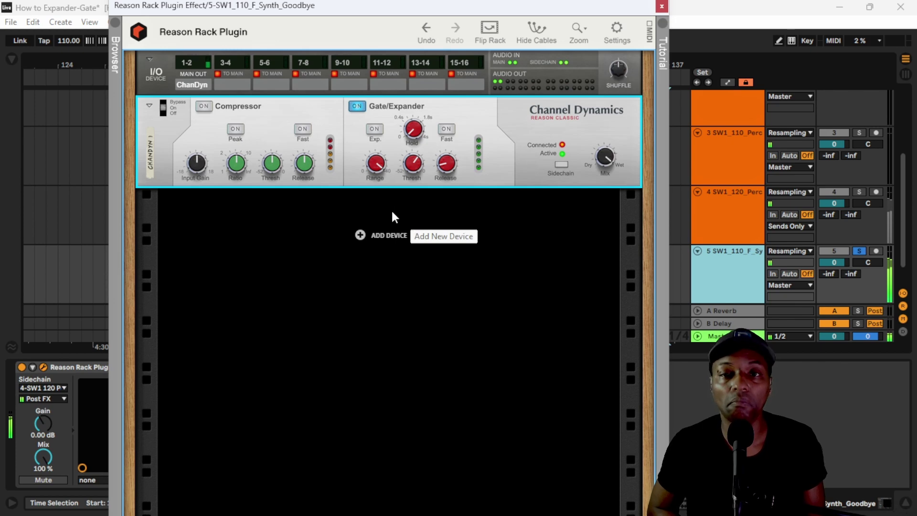
{"action": "left_click", "coordinate": [355, 107]}
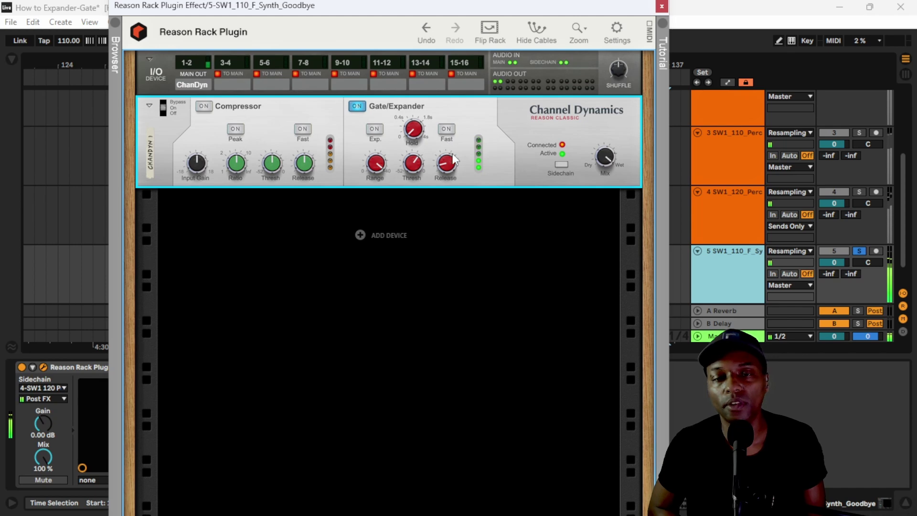
{"action": "left_click", "coordinate": [446, 130]}
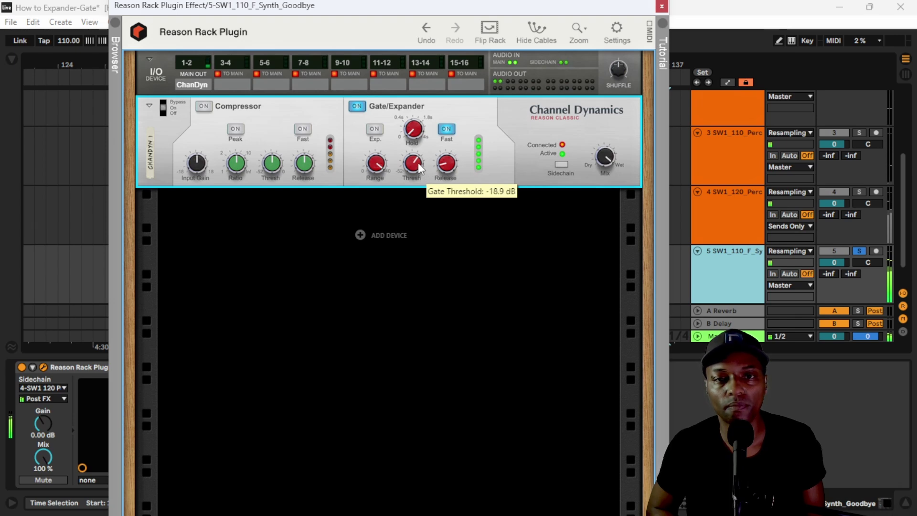
{"action": "scroll", "coordinate": [418, 168], "scroll_direction": "down", "scroll_amount": 1}
{"action": "scroll", "coordinate": [451, 177], "scroll_direction": "down", "scroll_amount": 3}
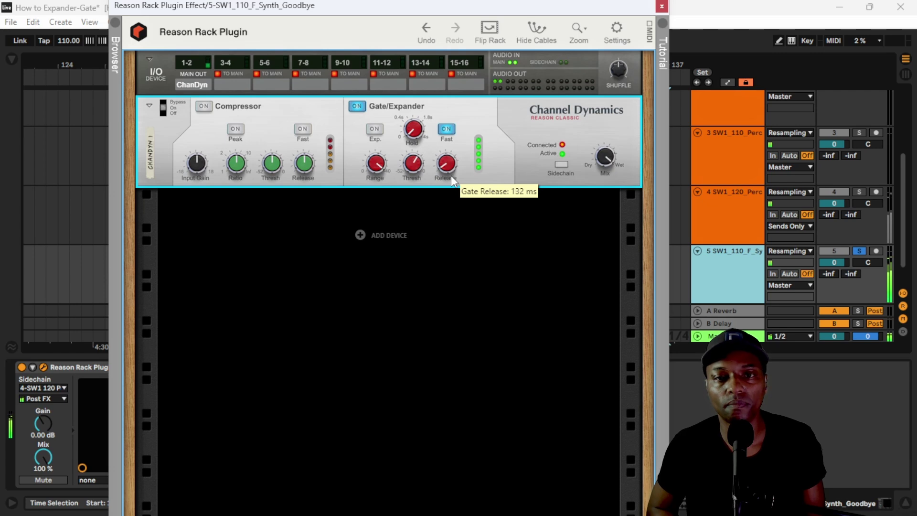
{"action": "scroll", "coordinate": [417, 158], "scroll_direction": "up", "scroll_amount": 3}
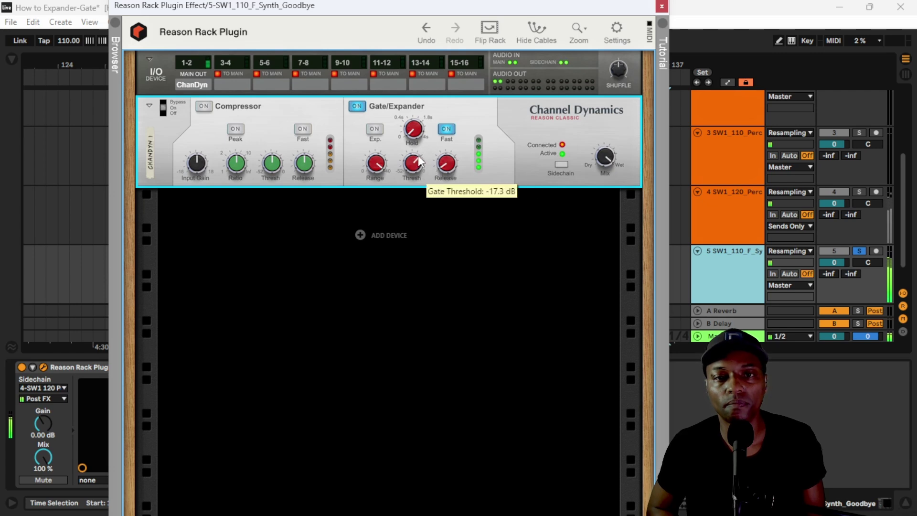
{"action": "scroll", "coordinate": [418, 157], "scroll_direction": "up", "scroll_amount": 1}
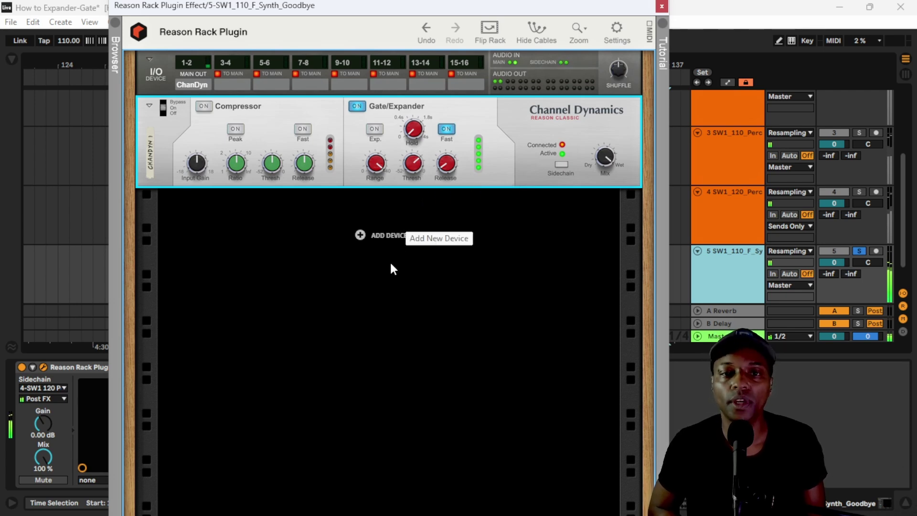
Reposition the rack plugin window and undo the last gate Threshold change
{"action": "left_click_drag", "start_coordinate": [424, 4], "coordinate": [441, 9]}
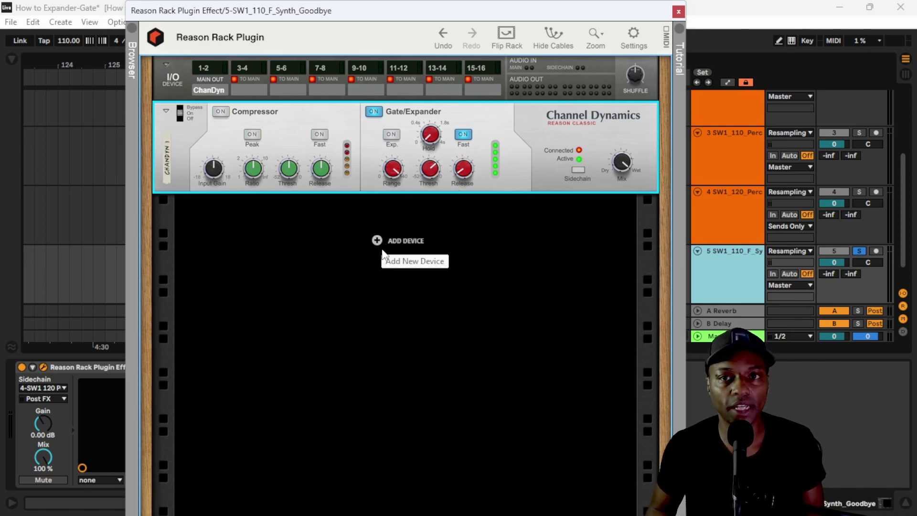
{"action": "key", "text": "ctrl+z"}
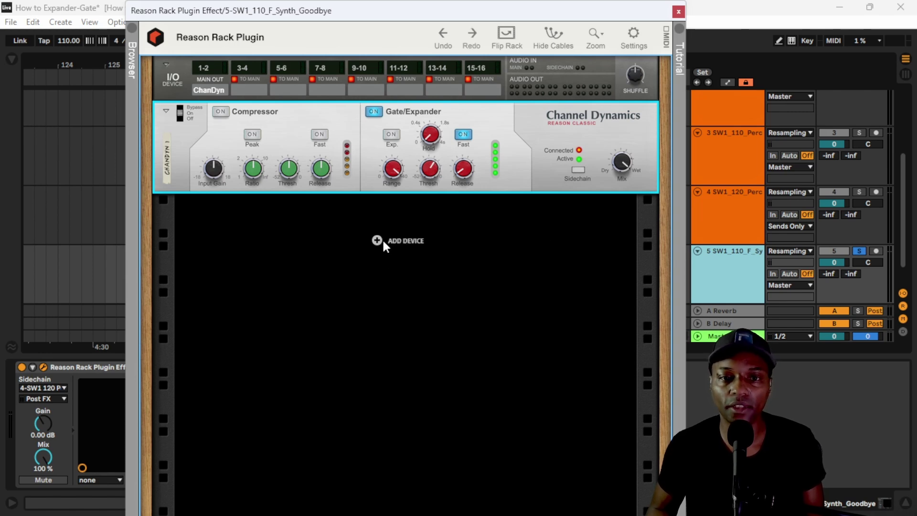
{"action": "right_click", "coordinate": [380, 238]}
{"action": "left_click", "coordinate": [215, 244]}
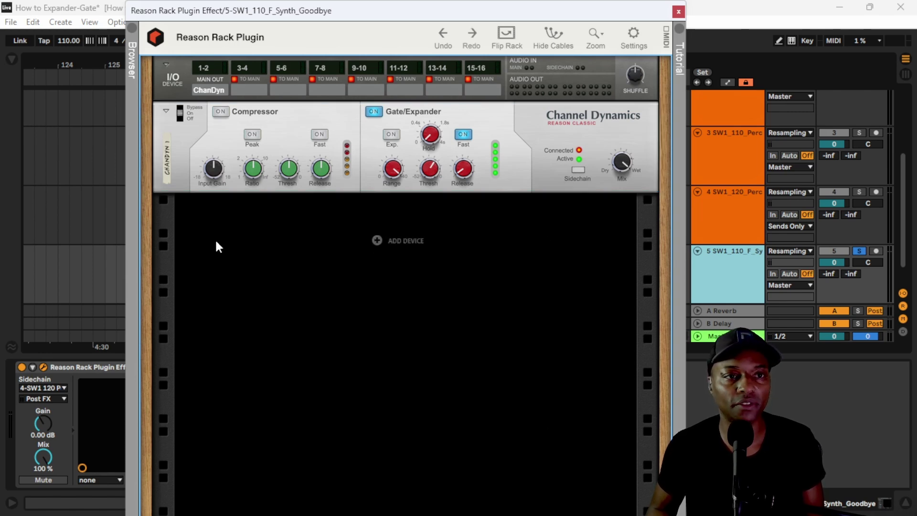
Search the rack's effects for "filter" and add the kHs Filter below Channel Dynamics
{"action": "left_click", "coordinate": [128, 28]}
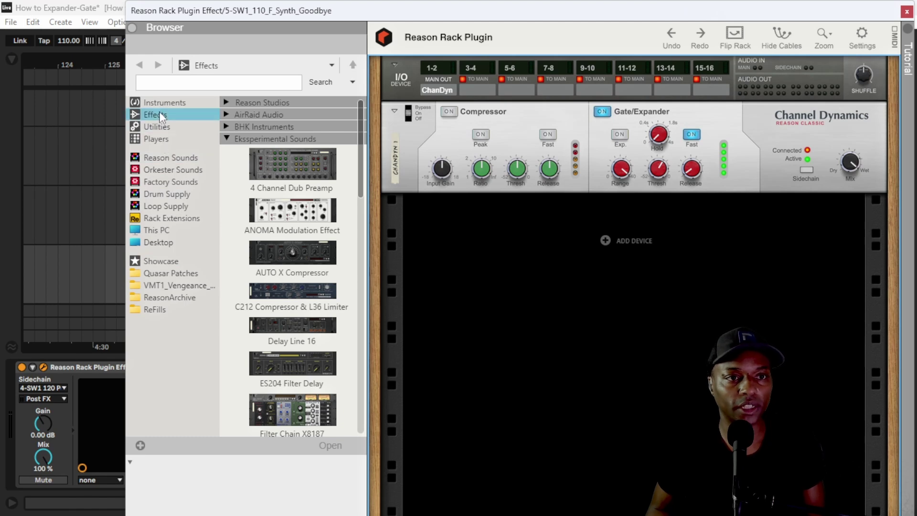
{"action": "left_click", "coordinate": [184, 82]}
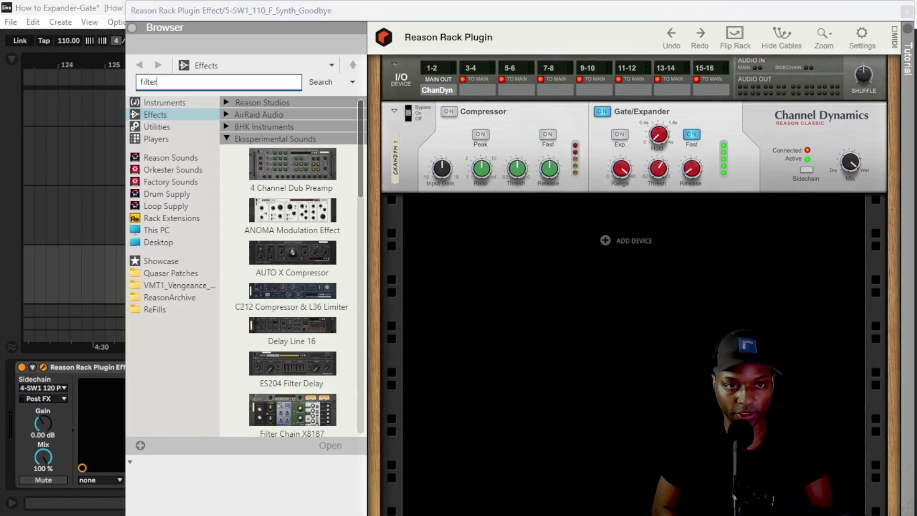
{"action": "key", "text": "Return"}
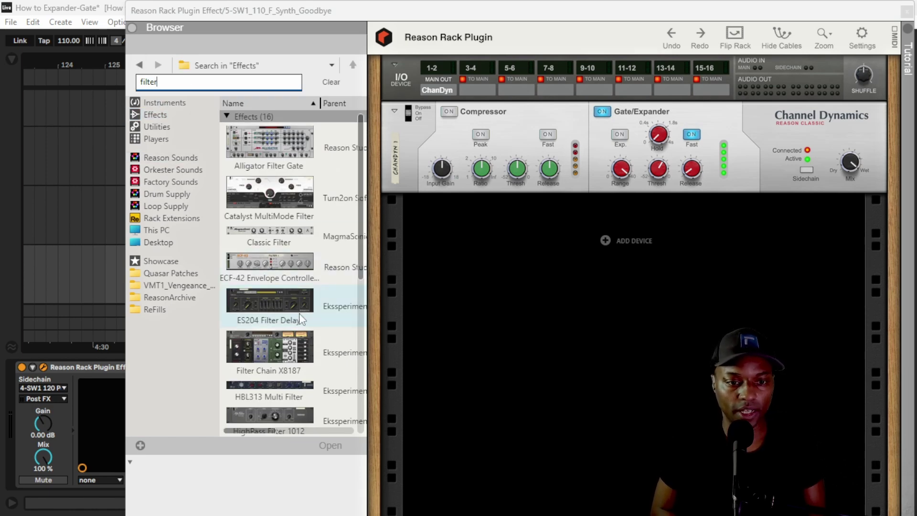
{"action": "scroll", "coordinate": [299, 314], "scroll_direction": "down", "scroll_amount": 5}
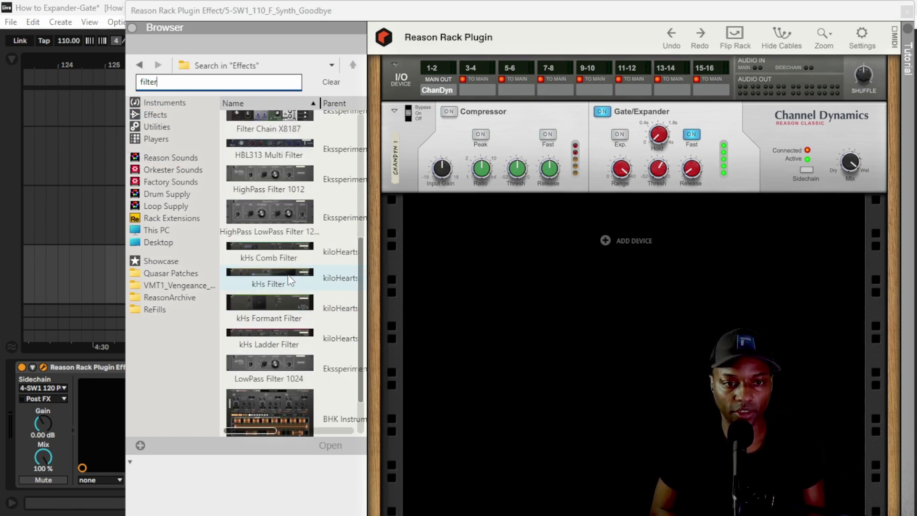
{"action": "left_click_drag", "start_coordinate": [290, 281], "coordinate": [503, 231]}
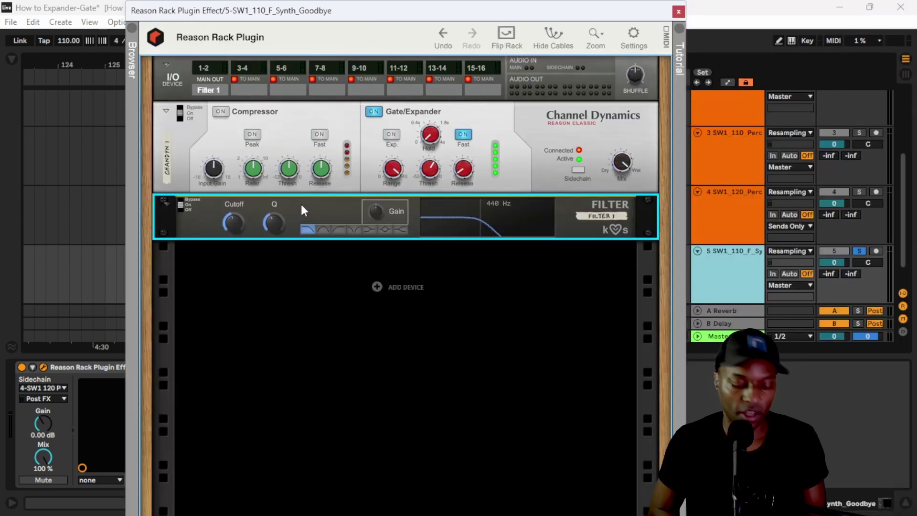
On the back of the rack, cable Channel Dynamics' Gate Gain CV output to the filter's Cutoff CV input
{"action": "key", "text": "Tab"}
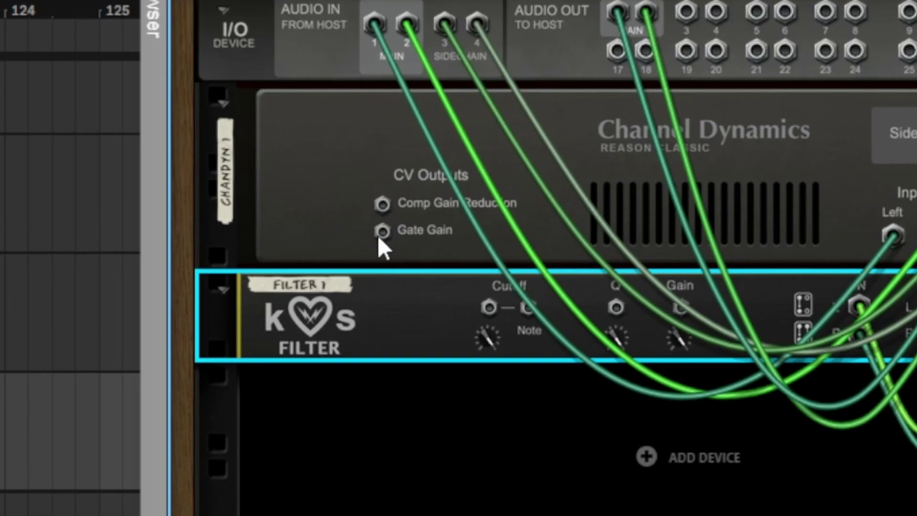
{"action": "left_click_drag", "start_coordinate": [382, 234], "coordinate": [488, 308]}
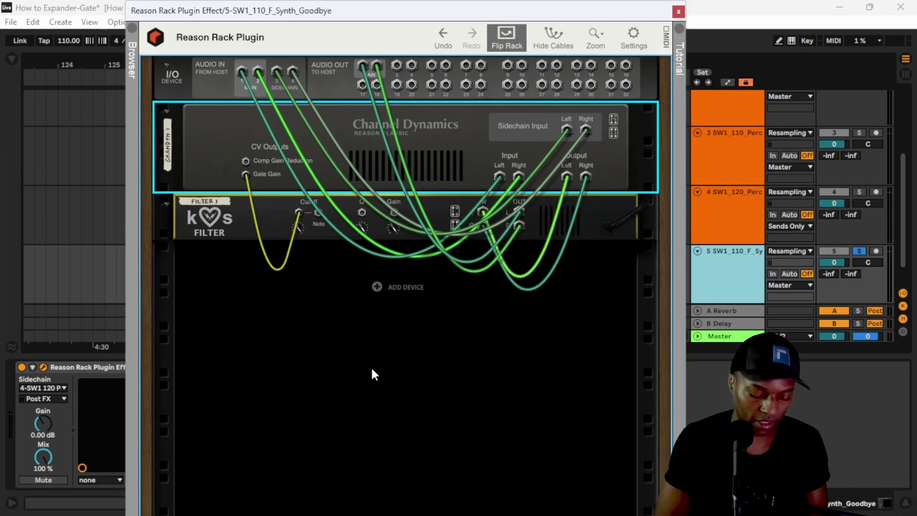
{"action": "key", "text": "Tab"}
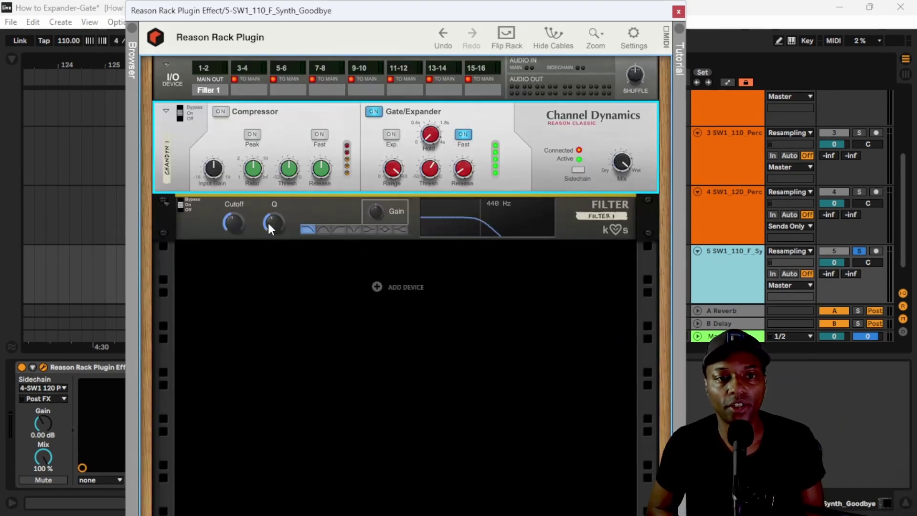
Start playback, lower the filter's Cutoff to about 130 Hz, and try Q at 12.000 before settling on 1.215
{"action": "key", "text": "space"}
{"action": "left_click", "coordinate": [231, 222]}
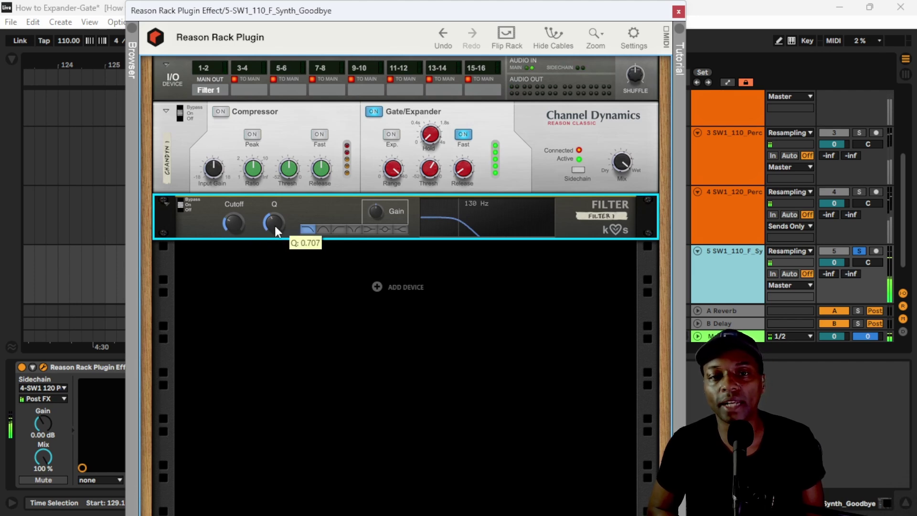
{"action": "left_click_drag", "start_coordinate": [276, 226], "coordinate": [274, 219]}
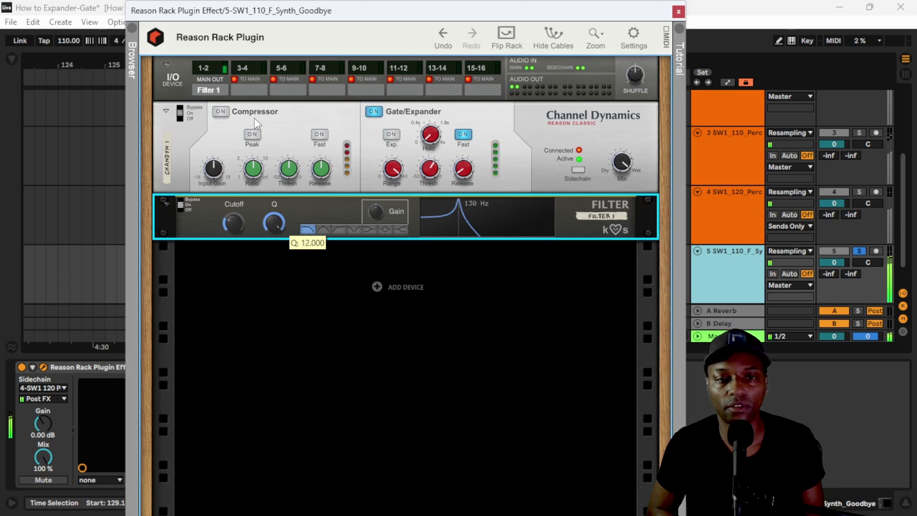
{"action": "mouse_move", "coordinate": [274, 222]}
{"action": "left_mouse_down"}
{"action": "mouse_move", "coordinate": [283, 261]}
{"action": "mouse_move", "coordinate": [276, 207]}
{"action": "left_mouse_up"}
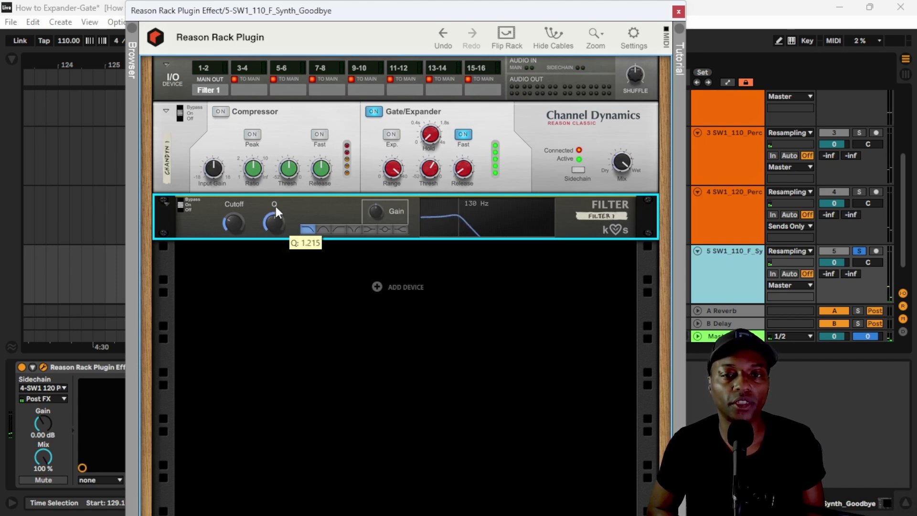
On the back of the filter, adjust the Cutoff CV amount during playback, trying values such as 110
{"action": "key", "text": "Tab"}
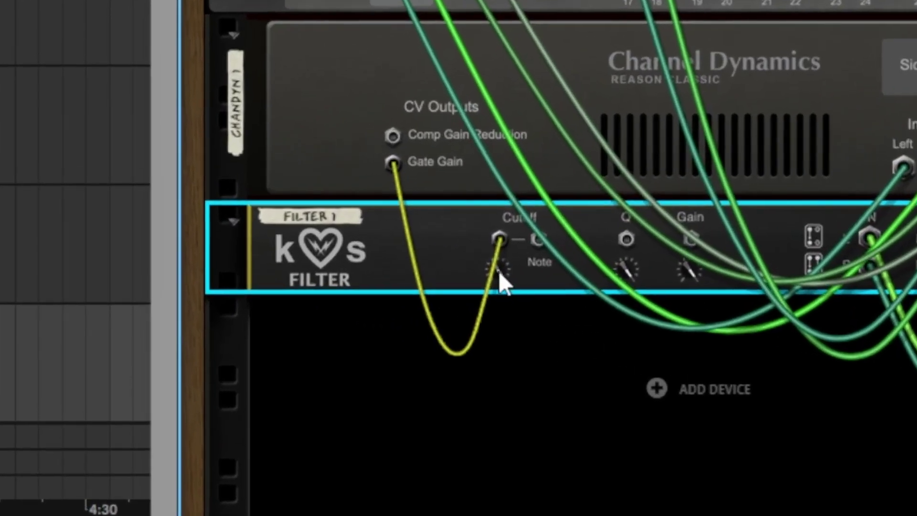
{"action": "left_click_drag", "start_coordinate": [378, 245], "coordinate": [399, 297]}
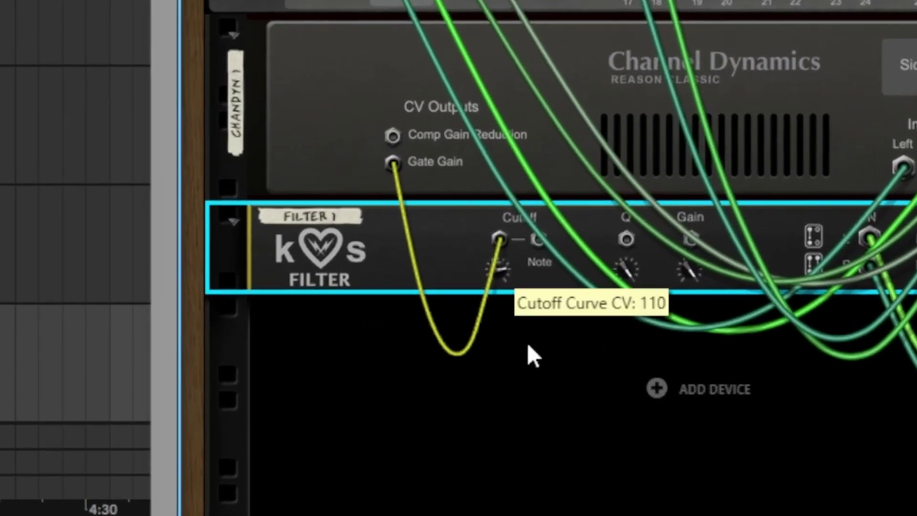
{"action": "left_click_drag", "start_coordinate": [528, 345], "coordinate": [515, 230]}
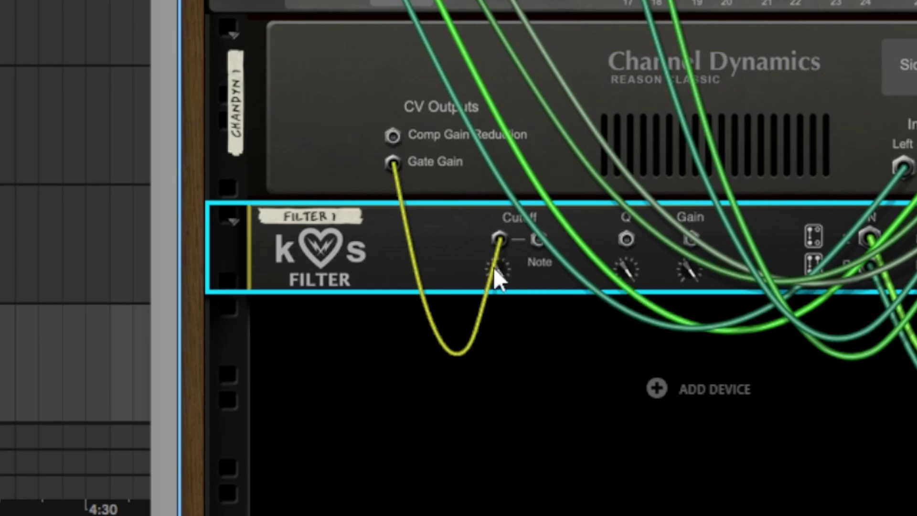
{"action": "left_click_drag", "start_coordinate": [494, 268], "coordinate": [517, 401]}
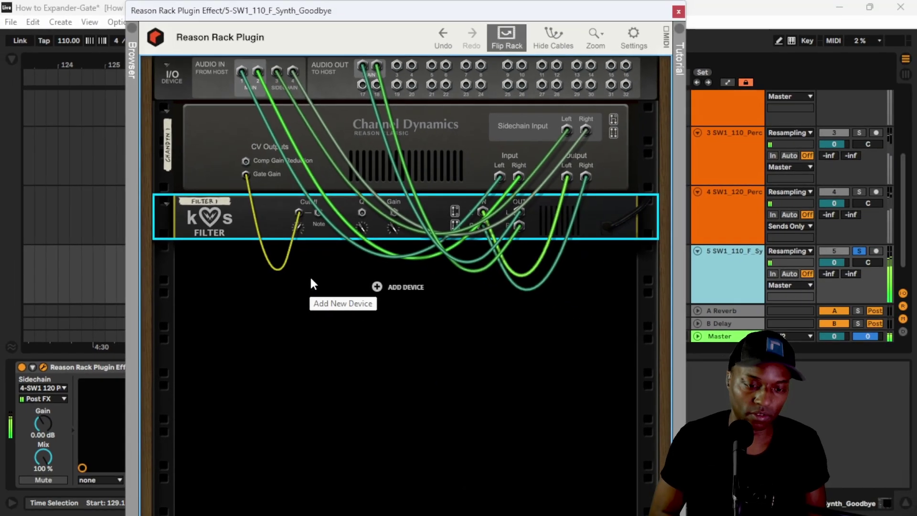
{"action": "key", "text": "Tab"}
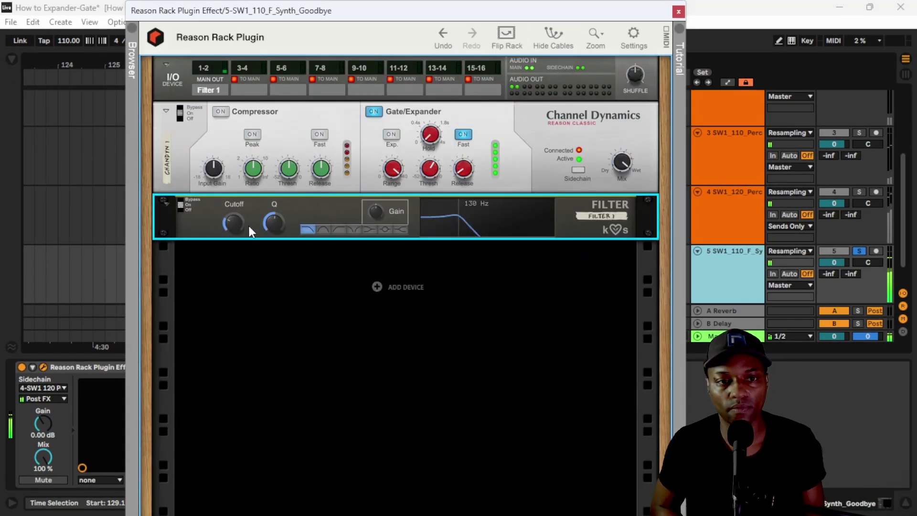
Lower the filter's Cutoff to 114 Hz, select Channel Dynamics, and stop playback
{"action": "left_click_drag", "start_coordinate": [236, 224], "coordinate": [239, 228]}
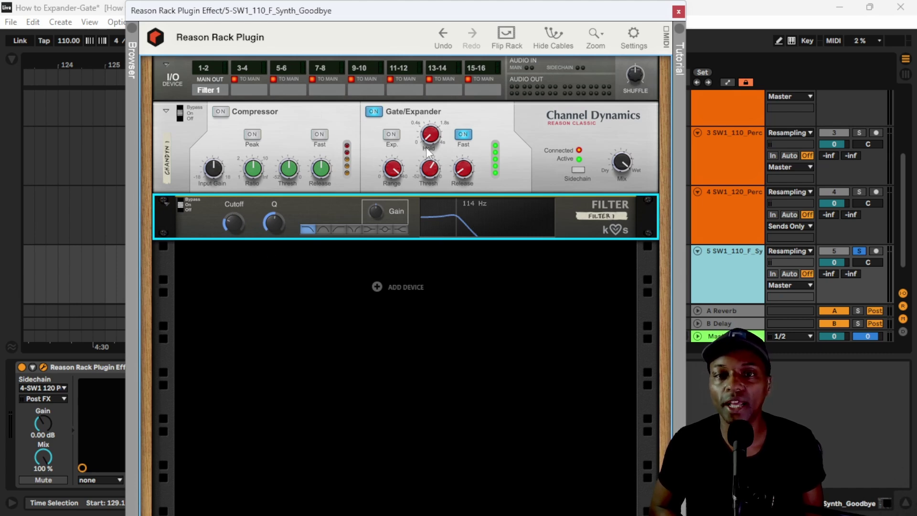
{"action": "left_click", "coordinate": [512, 136]}
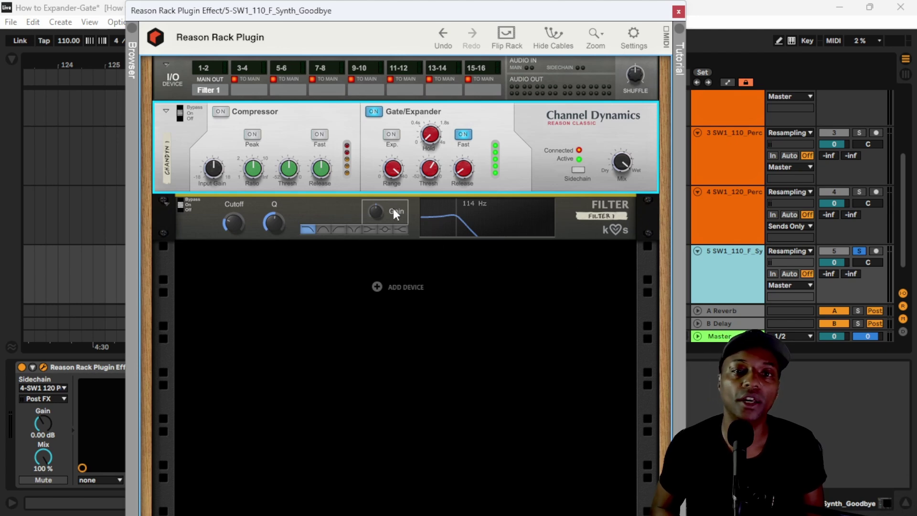
{"action": "key", "text": "space"}
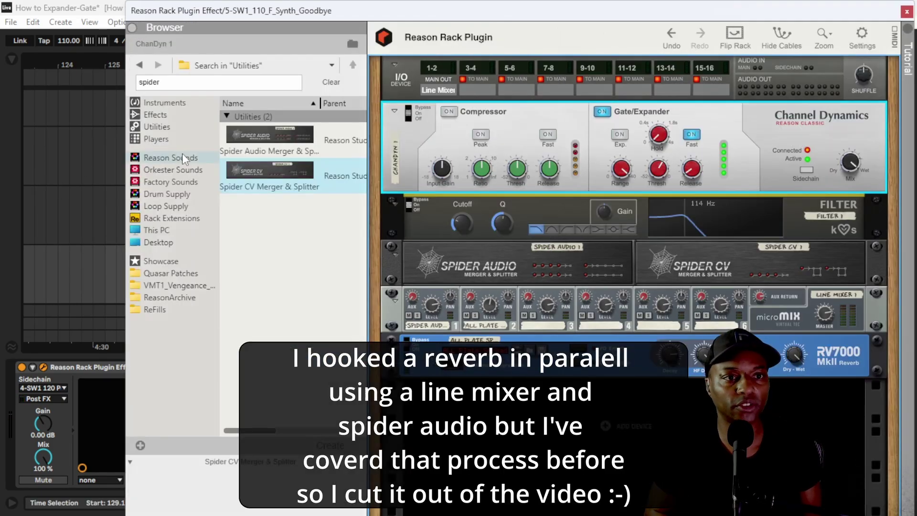
Add a second Line Mixer 6:2 from the utilities below the RV7000 reverb
{"action": "left_click", "coordinate": [156, 115]}
{"action": "left_click", "coordinate": [237, 86]}
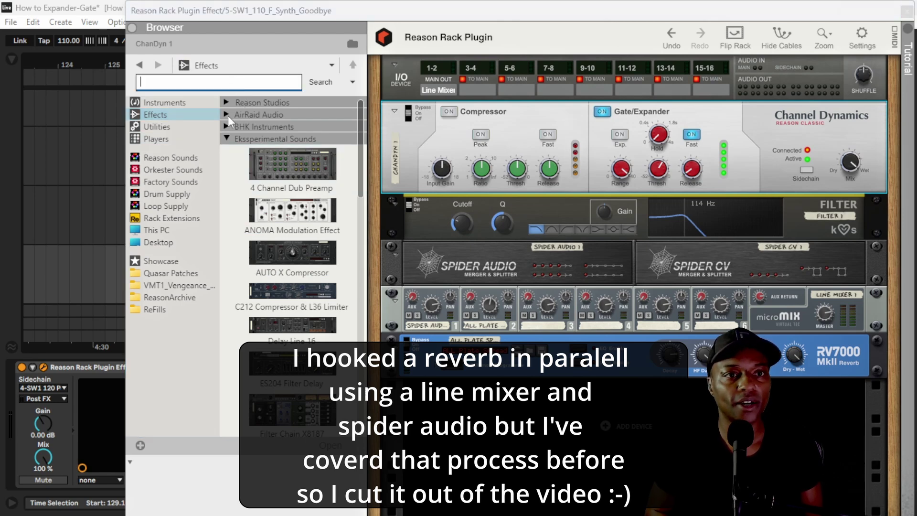
{"action": "left_click", "coordinate": [196, 125]}
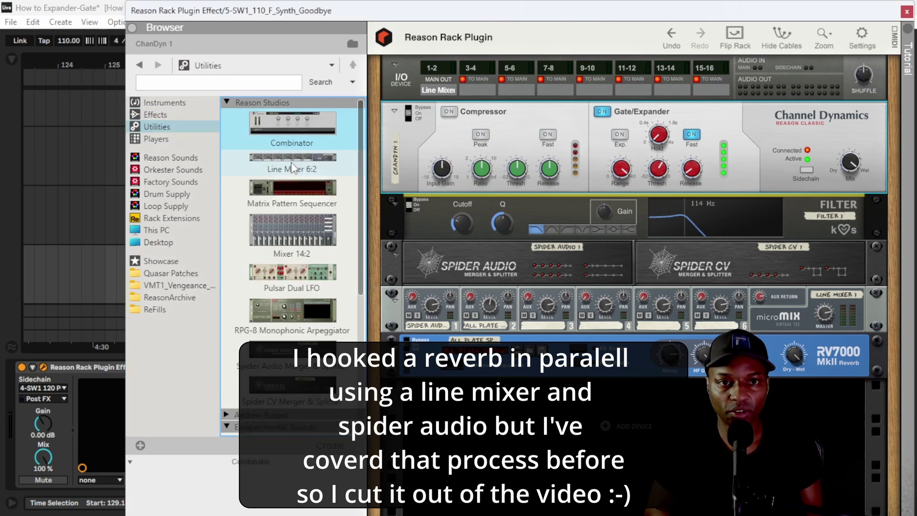
{"action": "left_click_drag", "start_coordinate": [291, 162], "coordinate": [477, 408]}
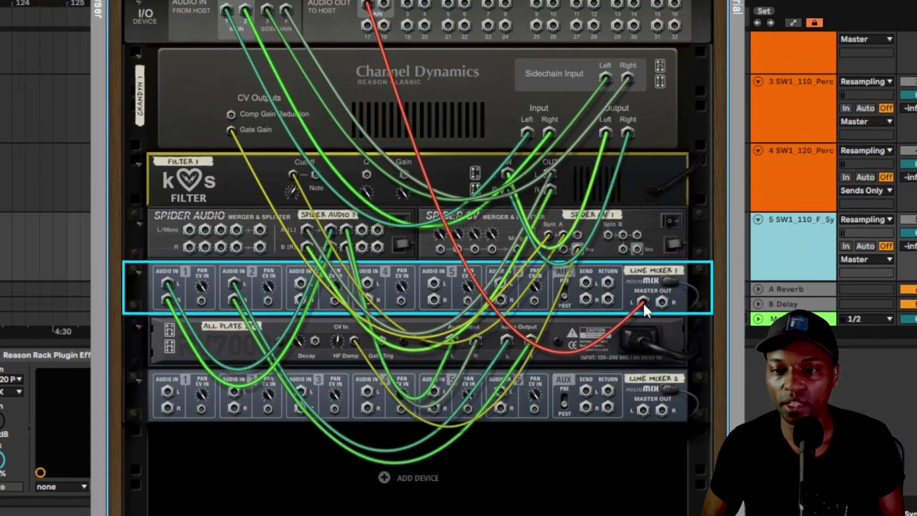
Move the main output cables to Line Mixer 2's Master Out and cable Line Mixer 1's Master Out to Line Mixer 2's channel 1 input
{"action": "left_click_drag", "start_coordinate": [643, 302], "coordinate": [644, 410]}
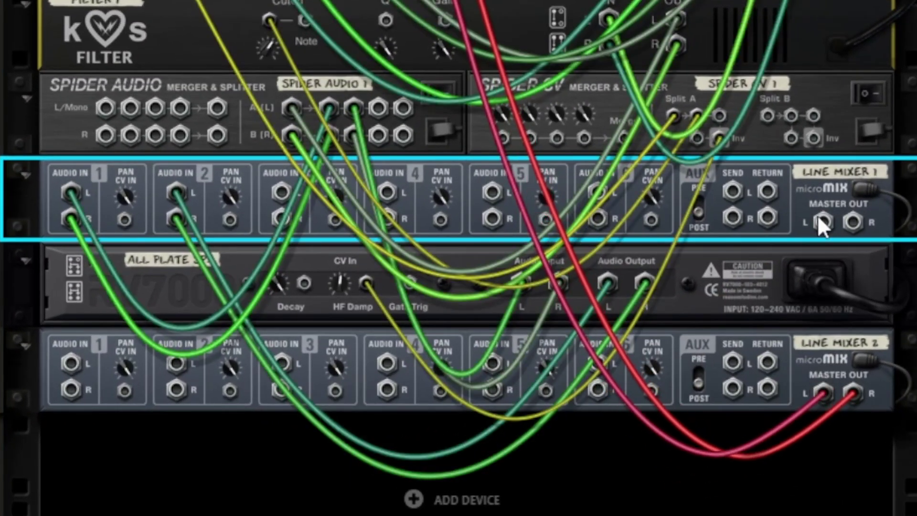
{"action": "left_click_drag", "start_coordinate": [817, 218], "coordinate": [71, 363]}
{"action": "key", "text": "Tab"}
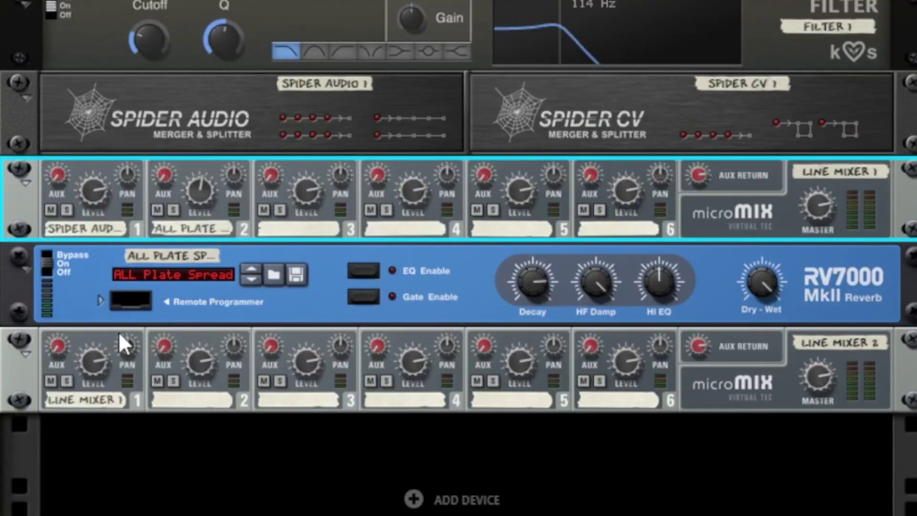
Cable Line Mixer 2's channel 1 Pan CV In to a free non-inverted Split A output on Spider CV
{"action": "key", "text": "Tab"}
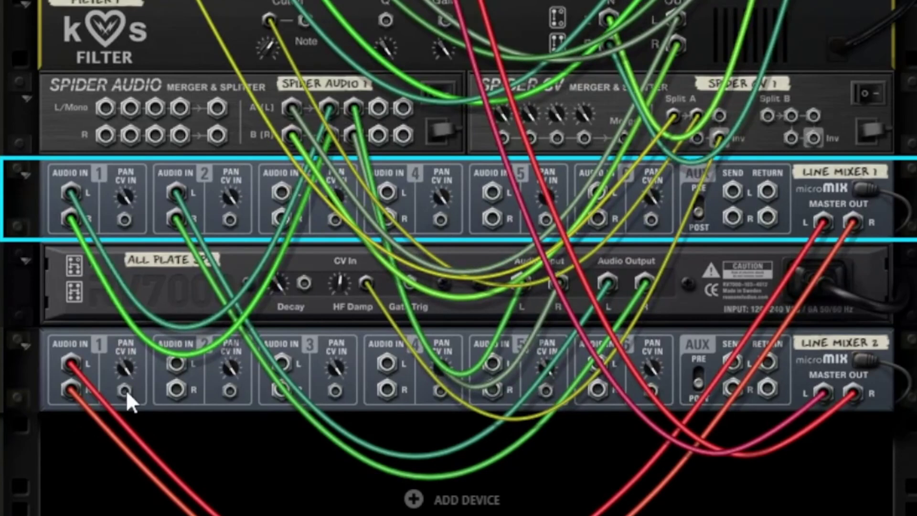
{"action": "left_click_drag", "start_coordinate": [125, 389], "coordinate": [697, 139]}
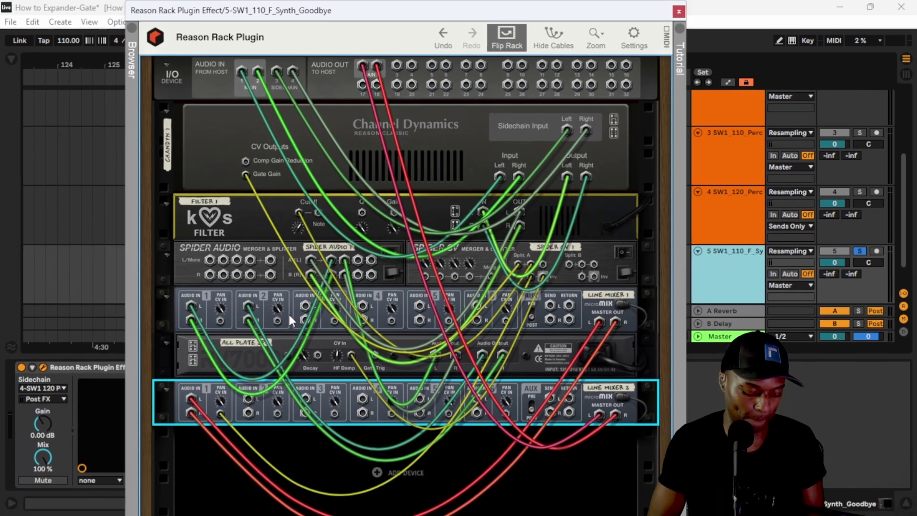
Start playback from the rack's front and pan Line Mixer 2's channel 1 toward the left
{"action": "key", "text": "Tab"}
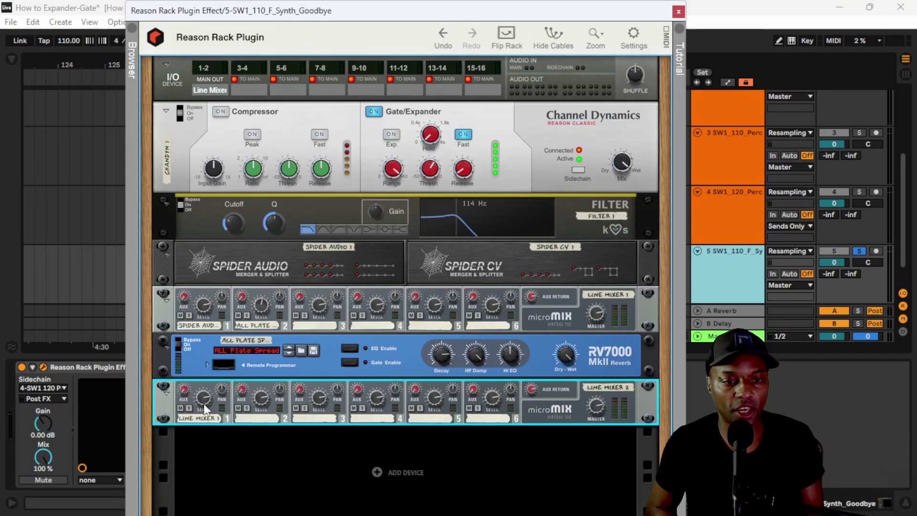
{"action": "key", "text": "space"}
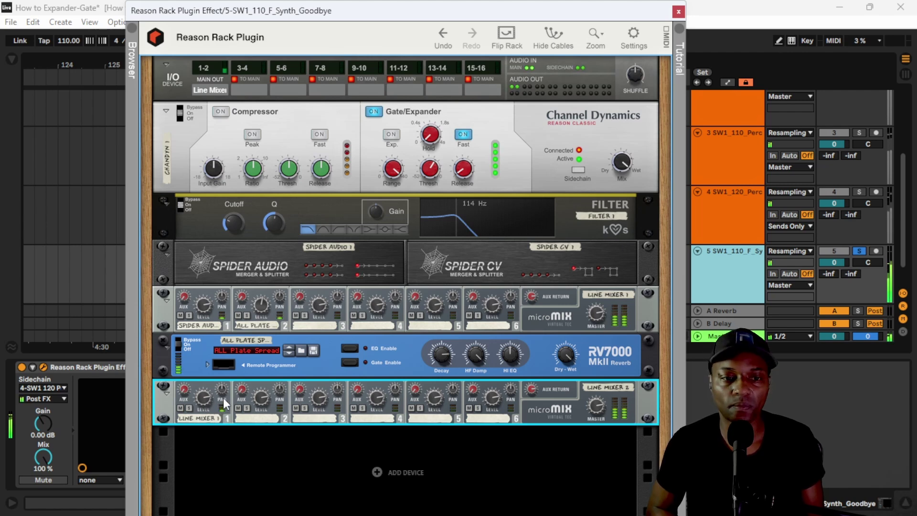
{"action": "mouse_move", "coordinate": [223, 391]}
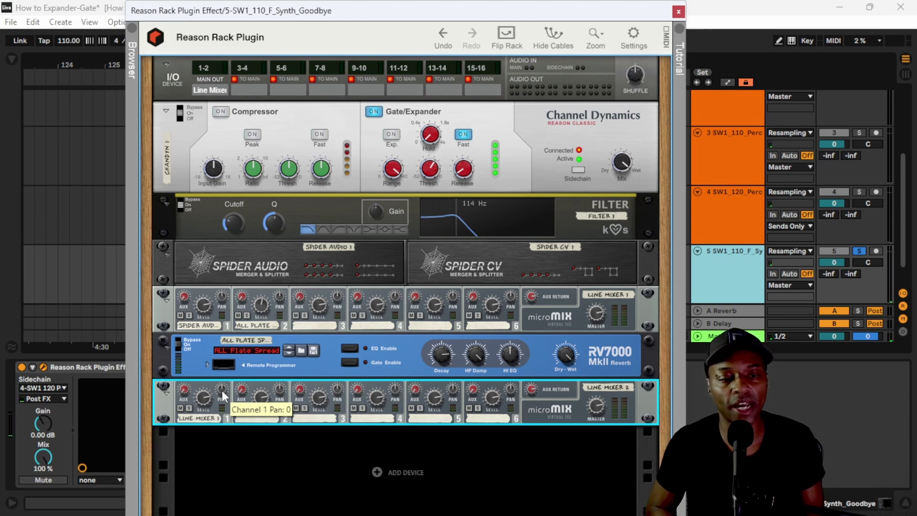
{"action": "left_click_drag", "start_coordinate": [222, 391], "coordinate": [229, 423]}
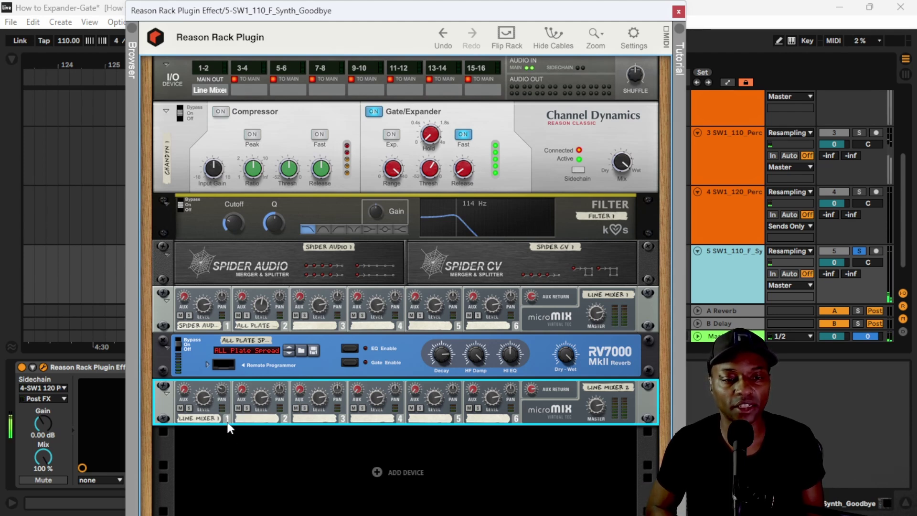
{"action": "mouse_move", "coordinate": [223, 392]}
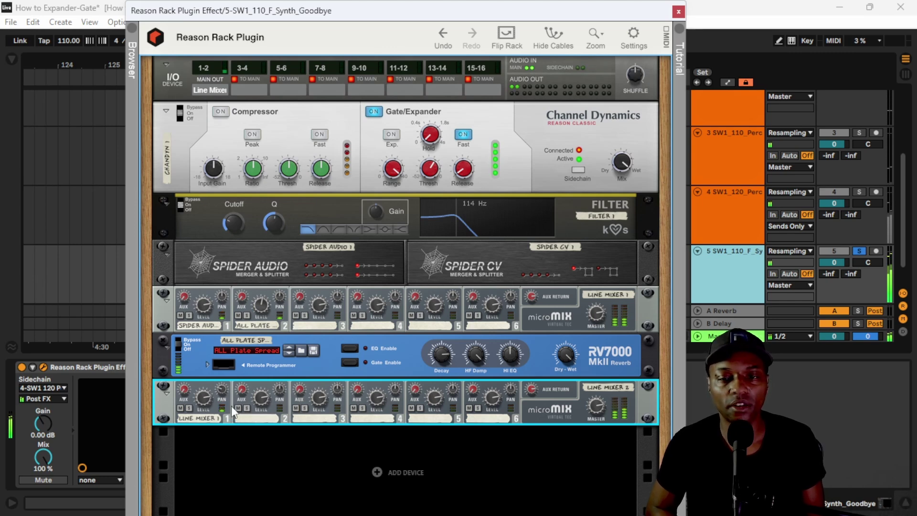
Adjust the Pan CV In amount for Line Mixer 2's channel 1 on the rack's rear, and readjust that channel's Pan on the front
{"action": "key", "text": "Tab"}
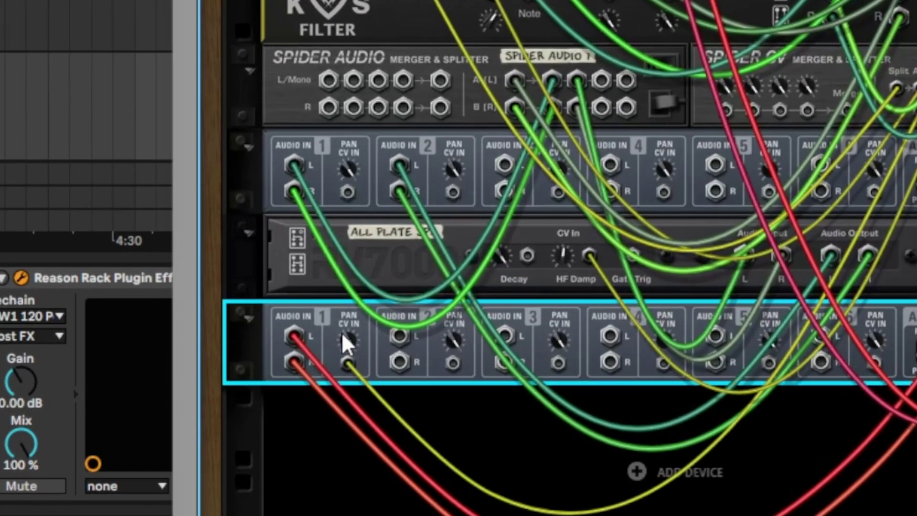
{"action": "left_click_drag", "start_coordinate": [341, 331], "coordinate": [374, 452]}
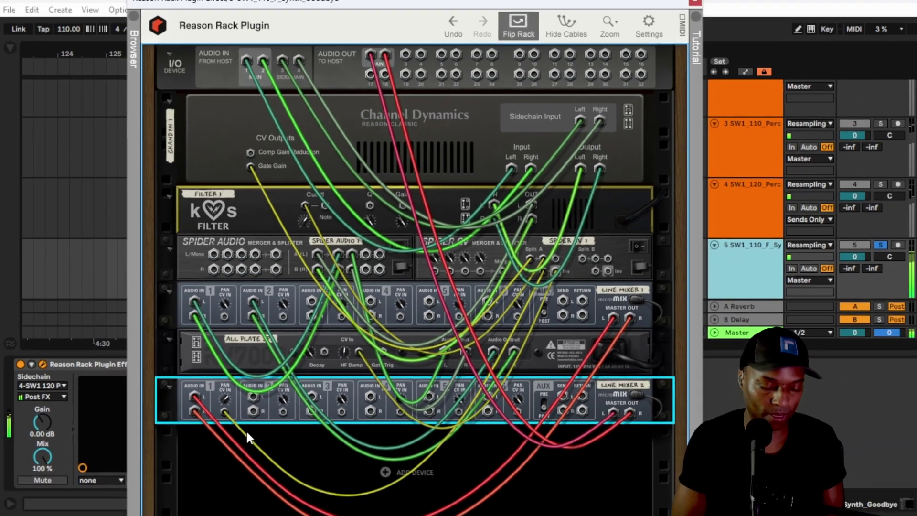
{"action": "key", "text": "Tab"}
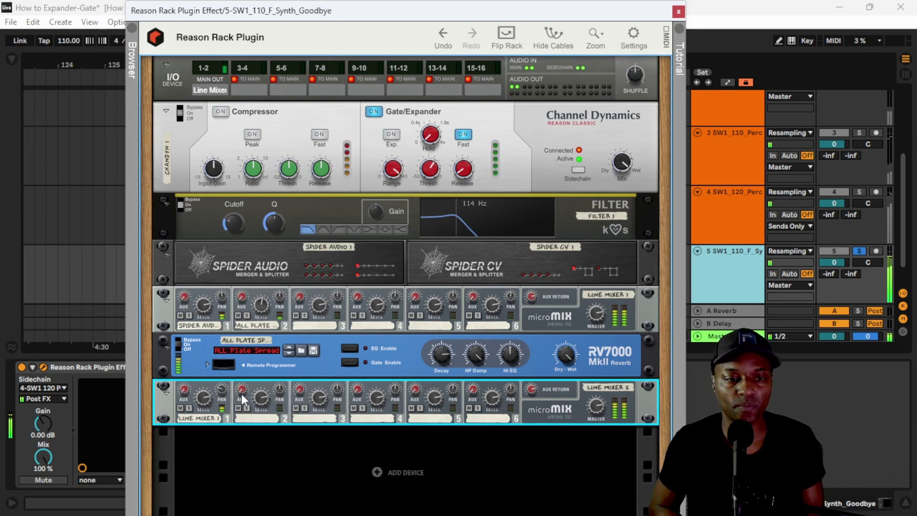
{"action": "mouse_move", "coordinate": [221, 381]}
{"action": "left_click_drag", "start_coordinate": [221, 373], "coordinate": [219, 366]}
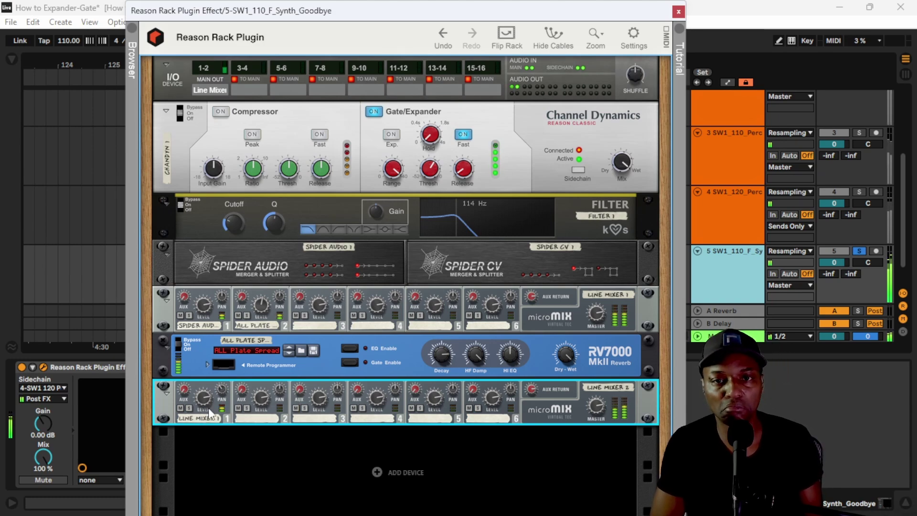
Review the cable routing on the rack's rear, return to the front and select Channel Dynamics
{"action": "key", "text": "Tab"}
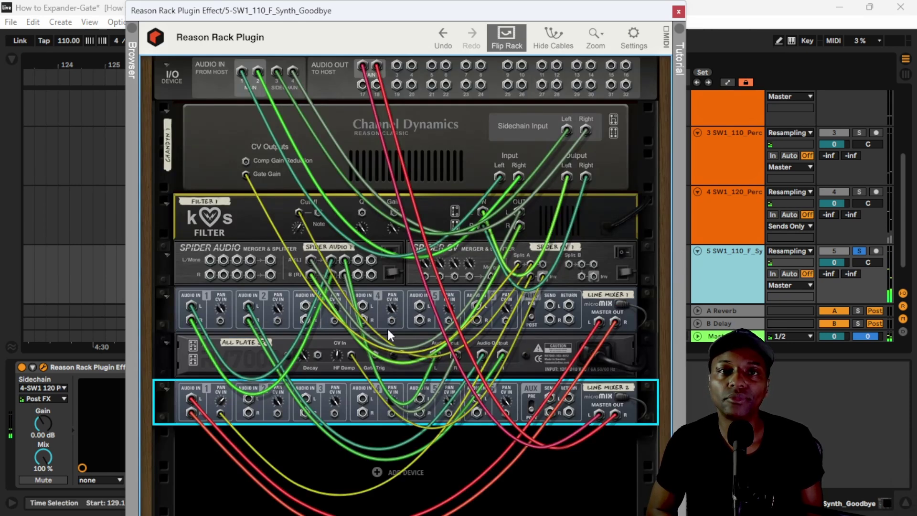
{"action": "key", "text": "Tab"}
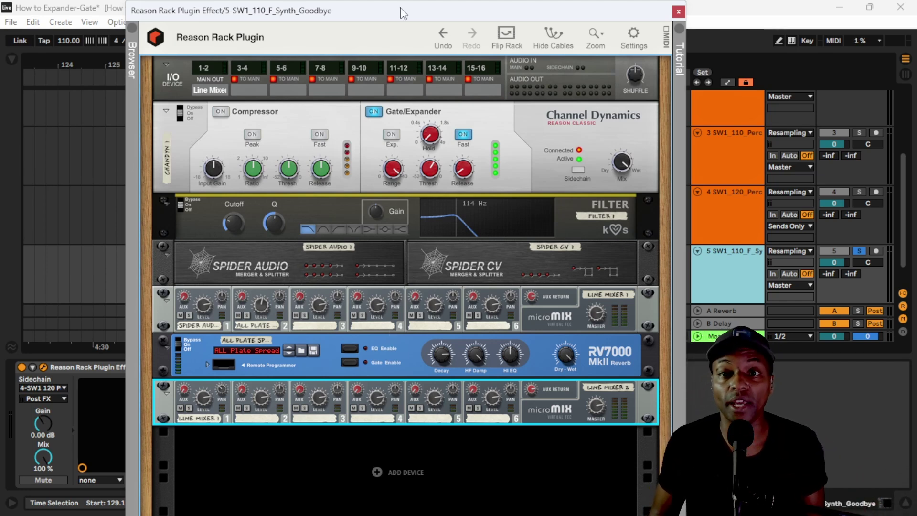
{"action": "left_click", "coordinate": [534, 142]}
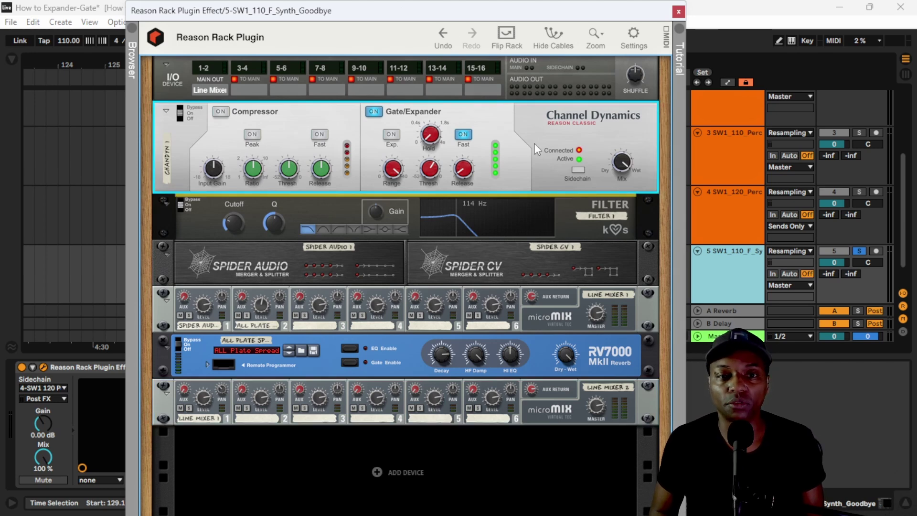